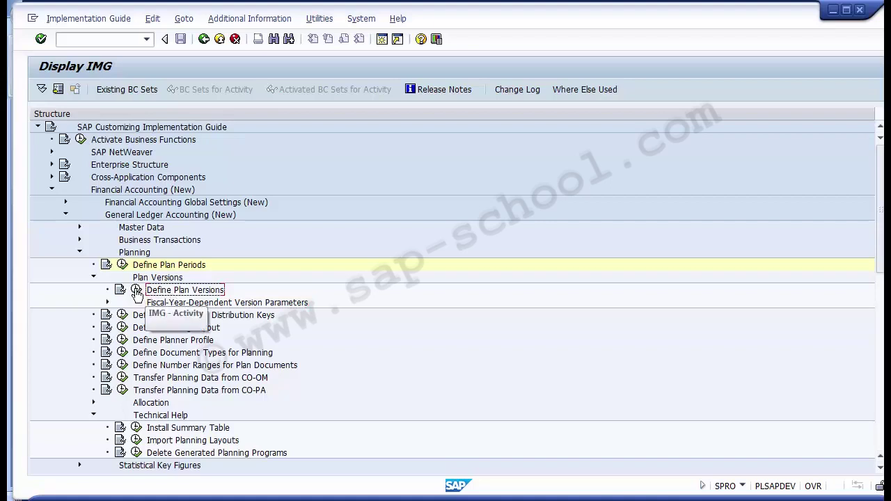
Open the Define Plan Versions activity and check the ledgers available for the first plan version entry.
left_click(137, 291)
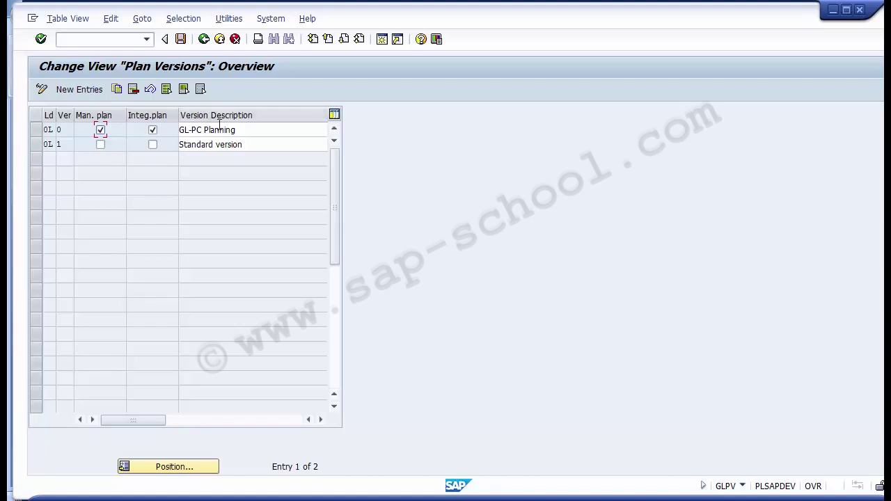
left_click_drag(57, 115, 71, 116)
left_click(58, 135)
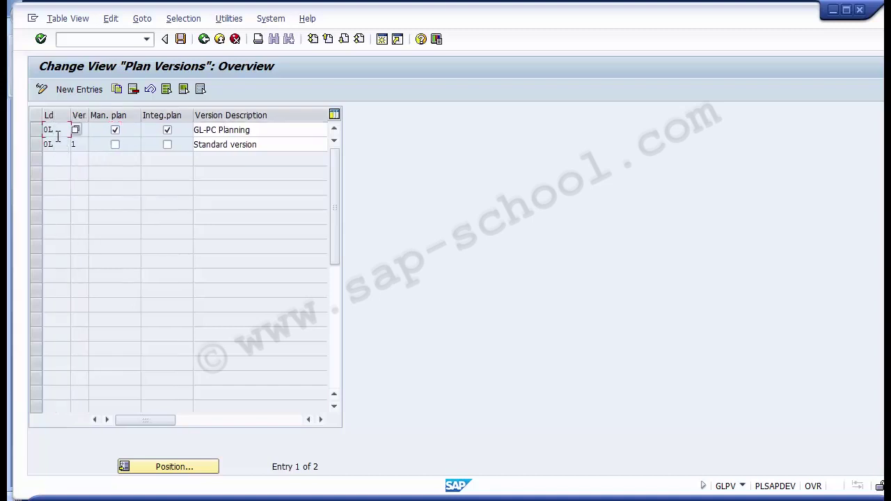
left_click(75, 130)
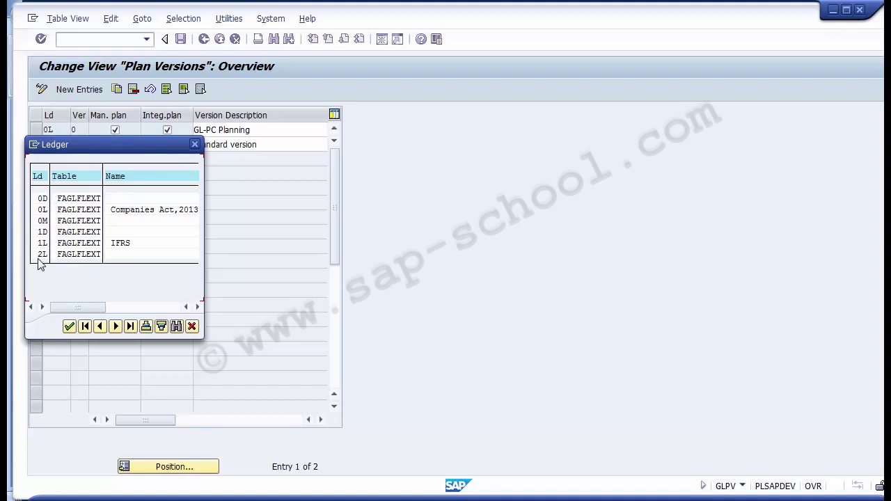
left_click(195, 145)
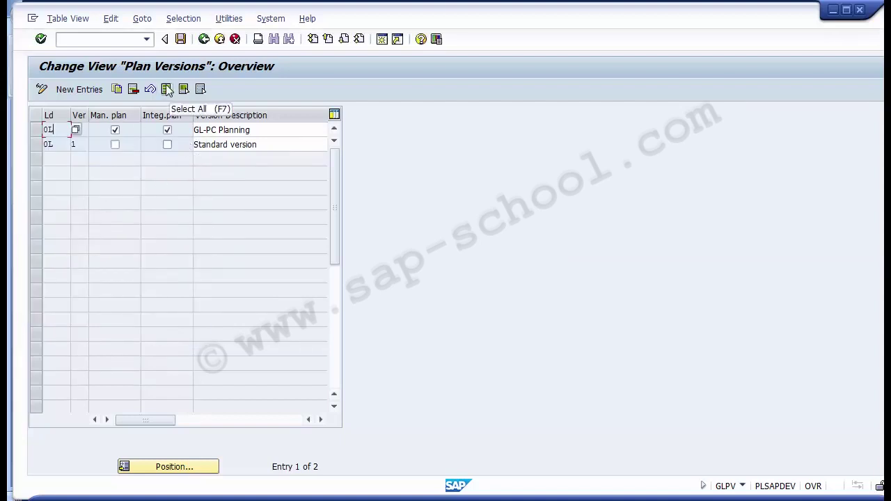
Create a new plan version entry with ledger 0L and version 0, enabling manual planning and integrated planning.
left_click(79, 89)
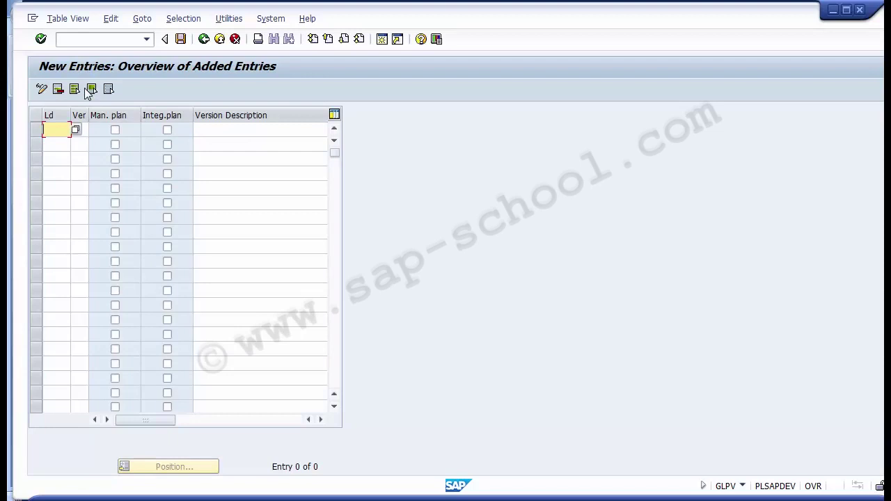
left_click(75, 131)
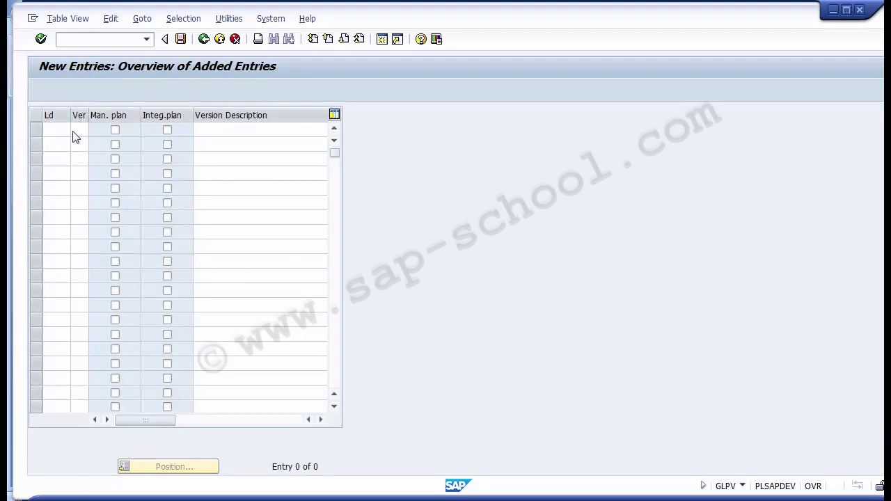
left_click(63, 210)
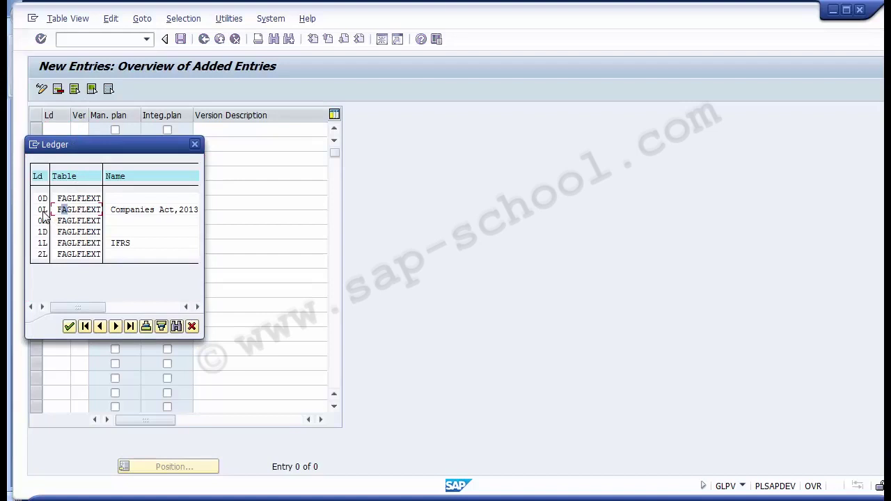
double_click(42, 211)
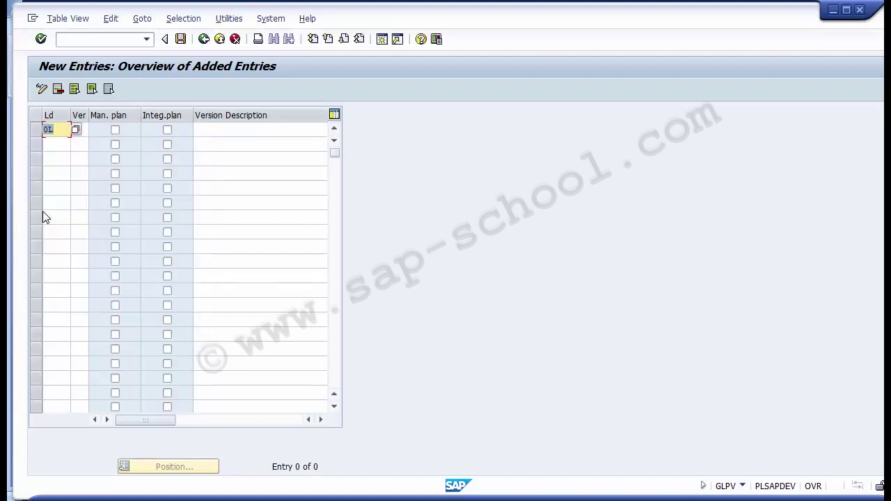
left_click(85, 130)
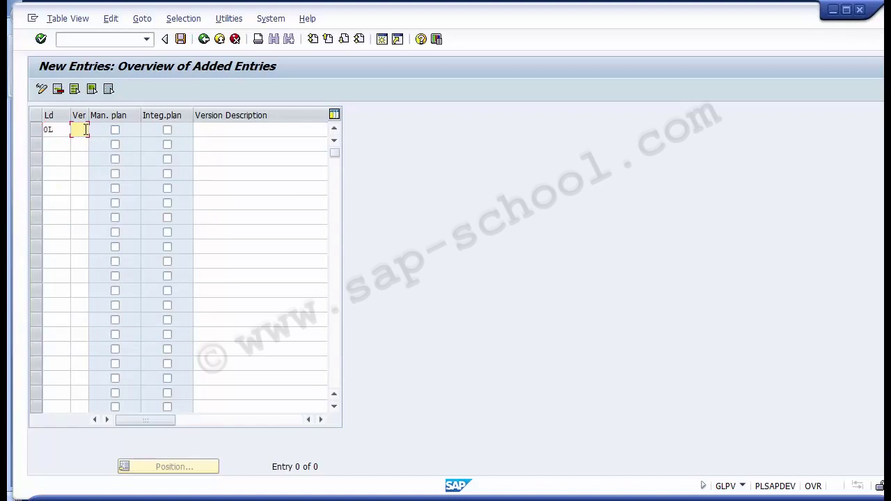
key("F4")
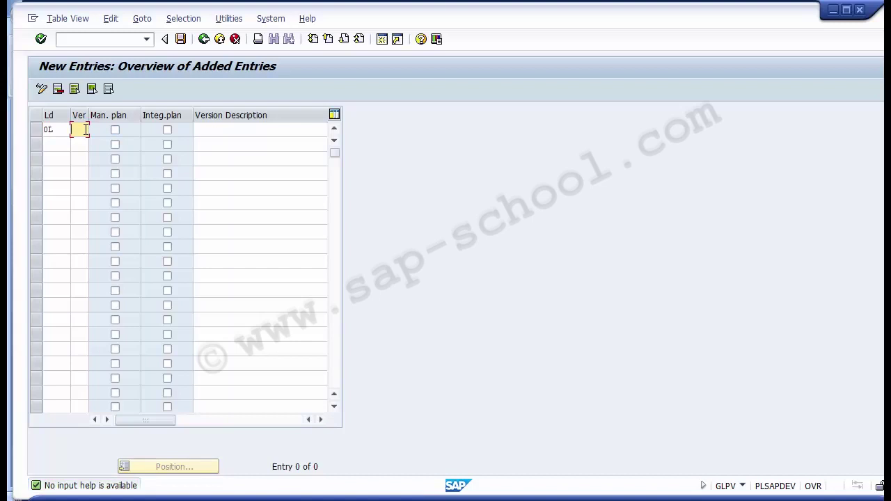
type("0")
left_click(167, 130)
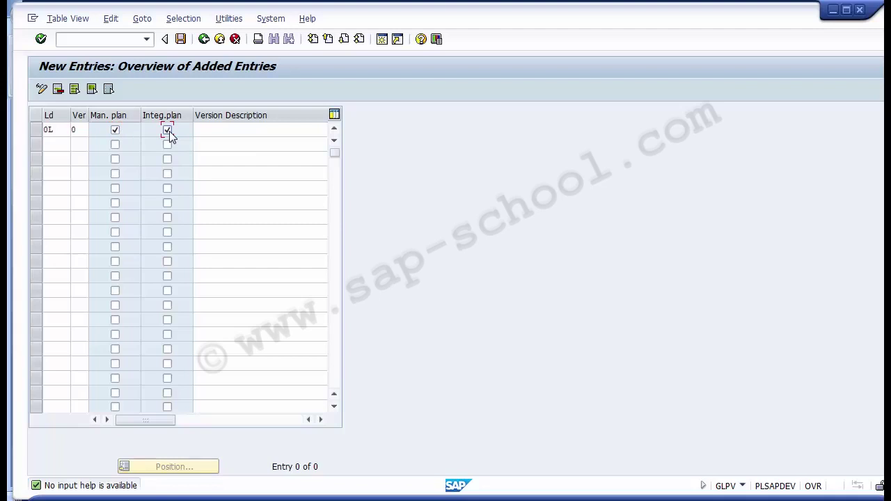
Enter "PC Planning" as the version description of the new entry.
left_click(204, 132)
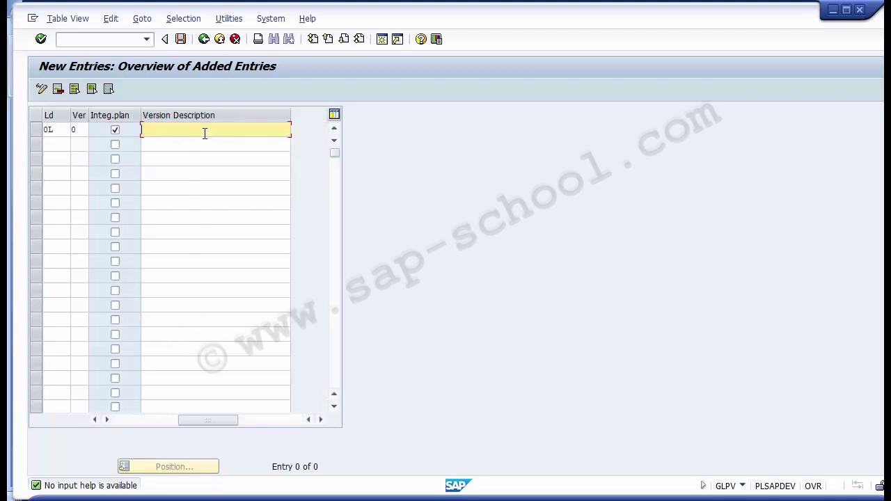
type("PCP")
key("BackSpace")
type("Planning")
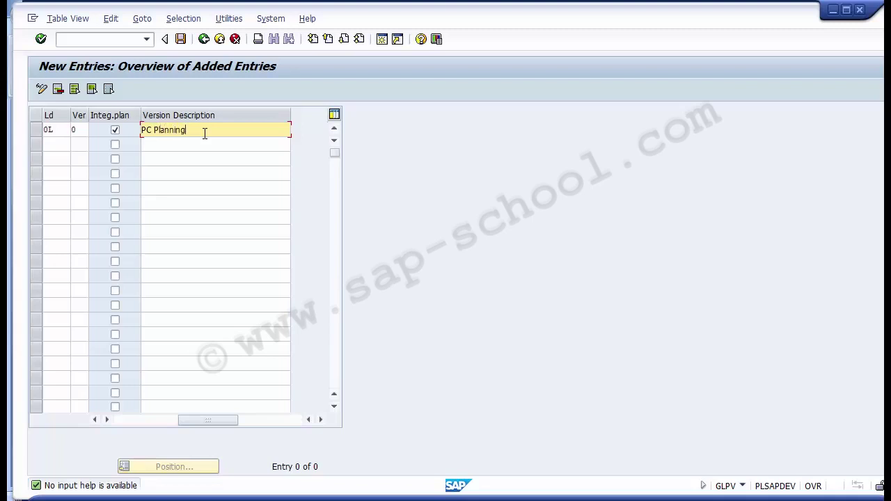
left_click(96, 420)
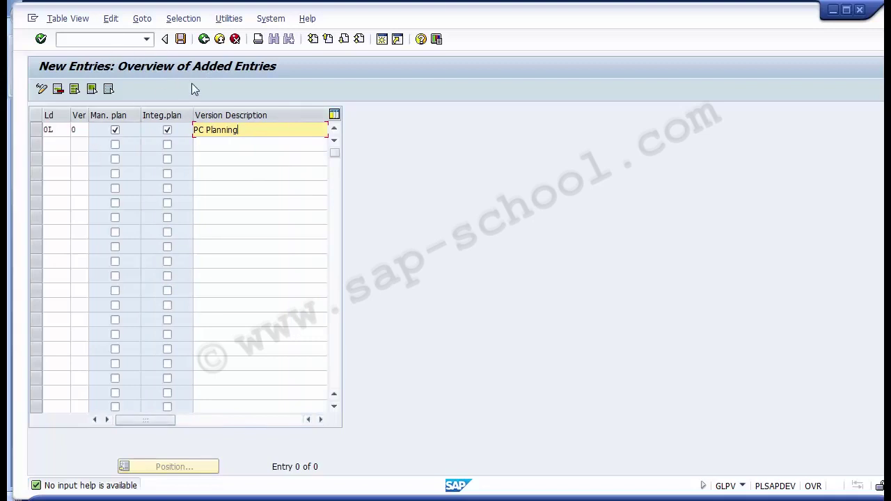
Reselect ledger 0L and re-enter version 0 for the PC Planning entry.
left_click(63, 129)
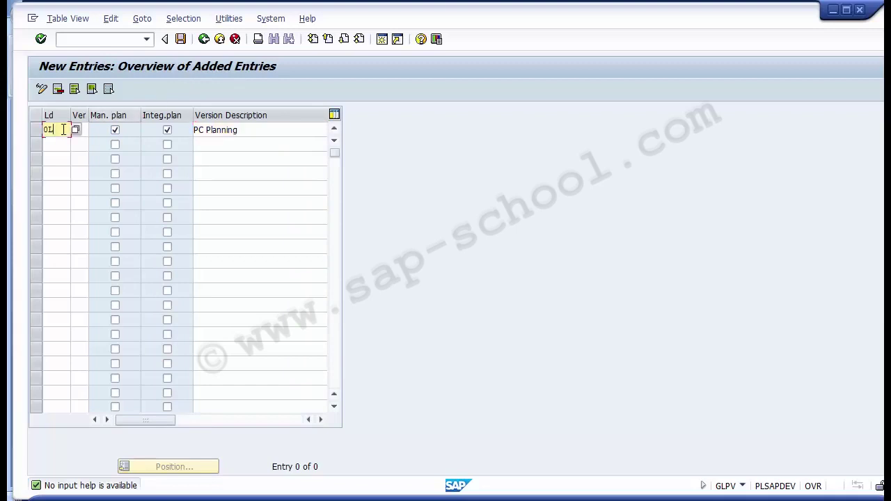
left_click(75, 130)
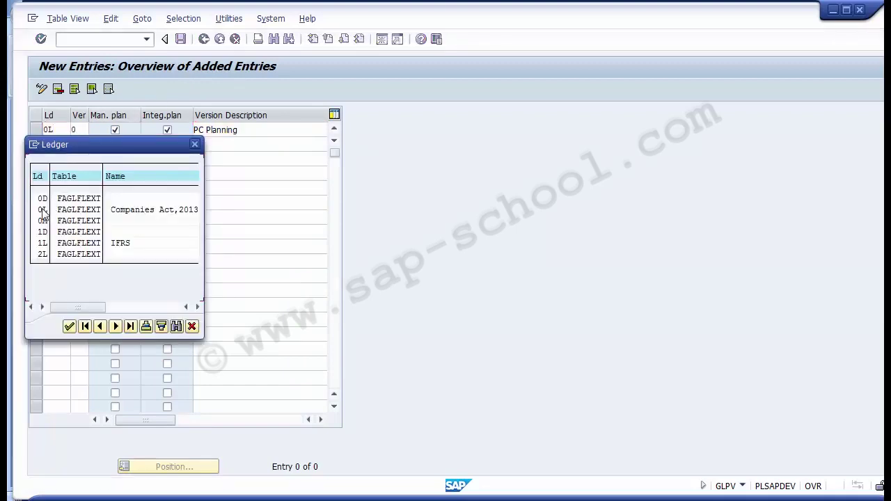
double_click(43, 210)
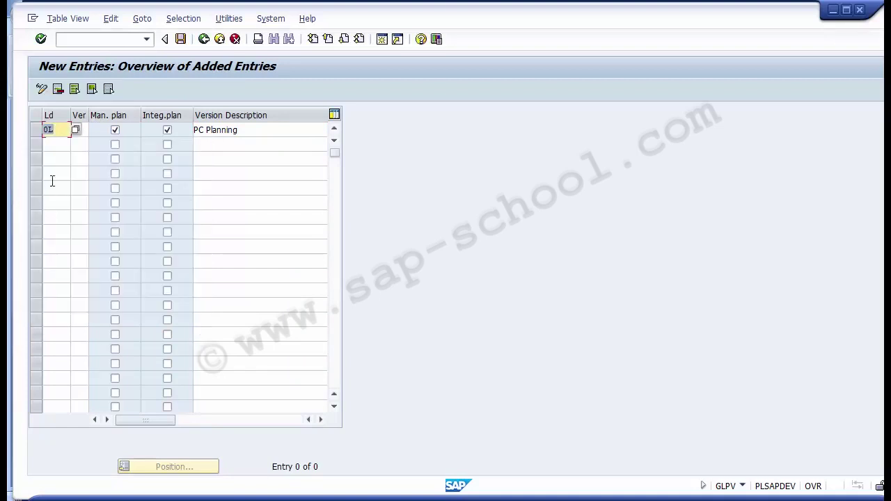
left_click(81, 130)
type("0")
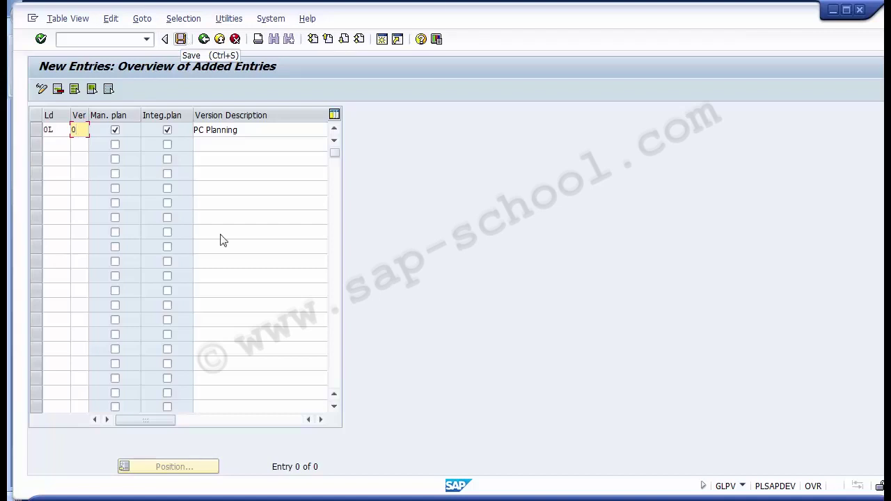
Save the new plan version to the proposed customizing request and return to the implementation guide.
left_click(180, 39)
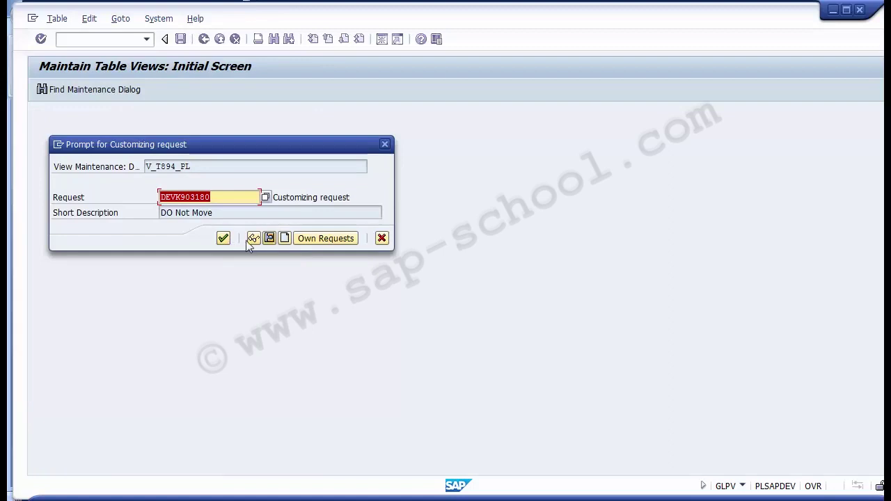
left_click(224, 238)
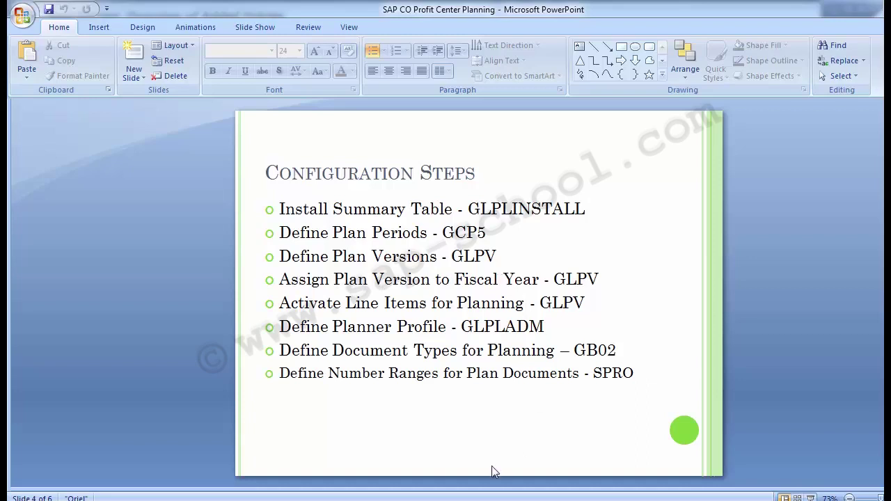
key("alt+Tab")
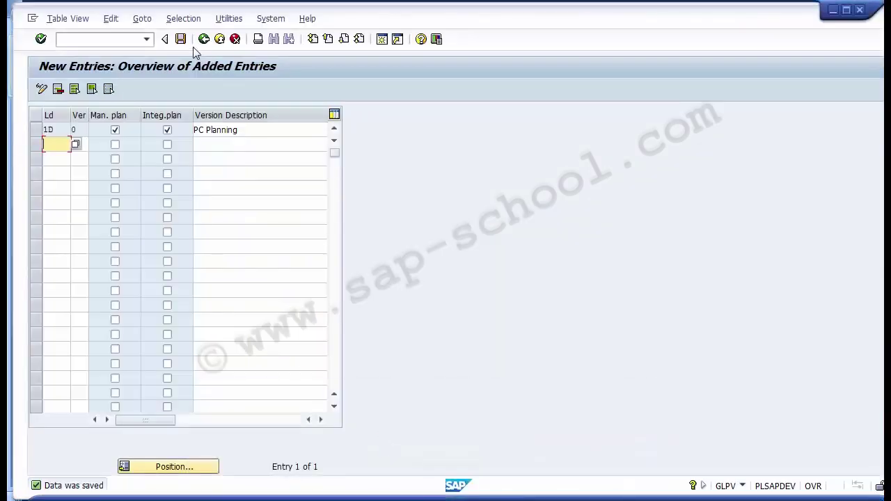
left_click(204, 39)
left_click(203, 39)
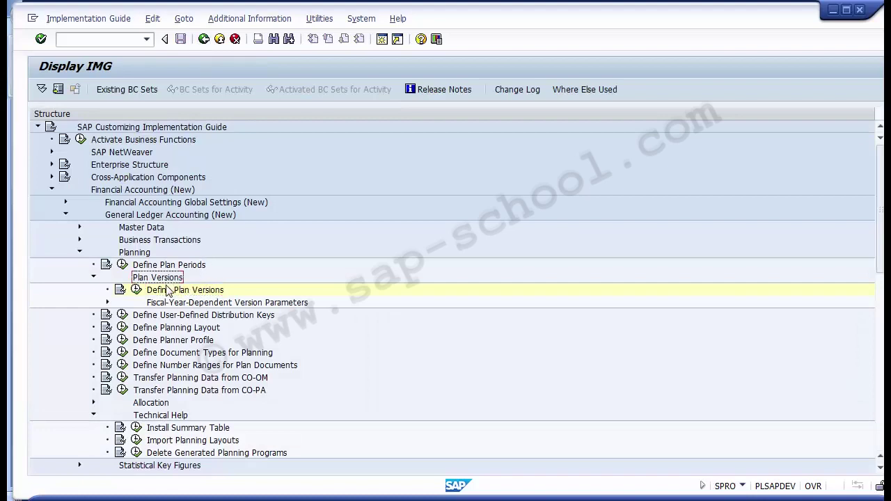
Expand Fiscal-Year-Dependent Version Parameters under Plan Versions in the implementation guide.
left_click(175, 304)
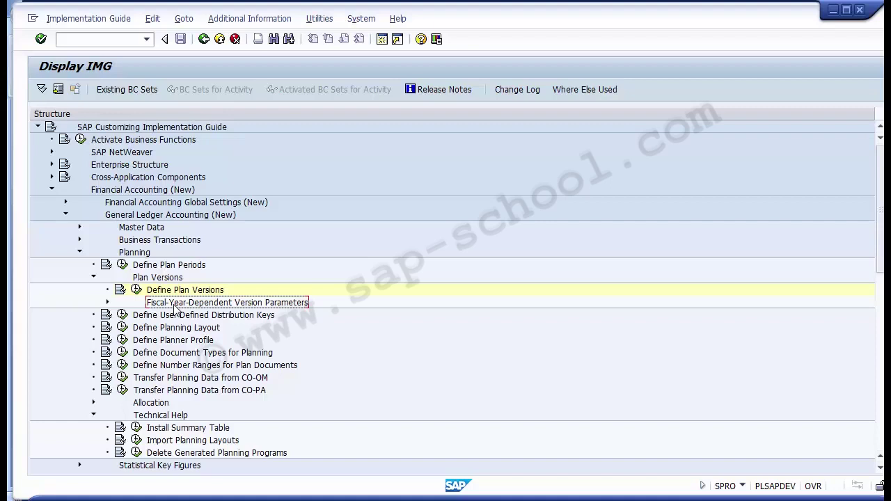
left_click(108, 302)
left_click(108, 302)
left_click(107, 302)
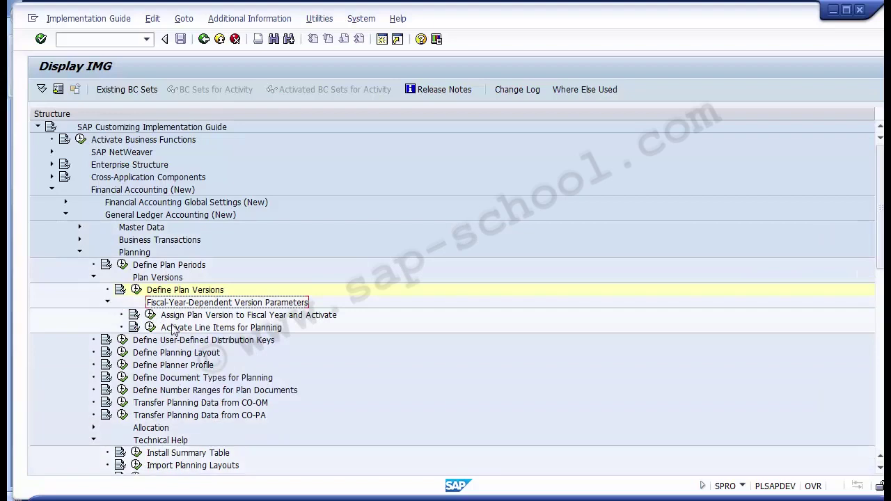
Open the Assign Plan Version to Fiscal Year and Activate activity under the General Ledger planning settings.
left_click(231, 317)
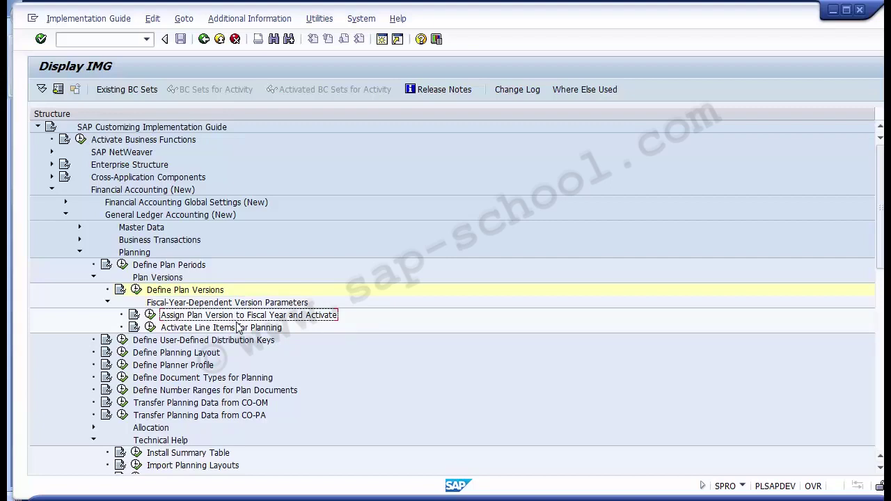
left_click(123, 191)
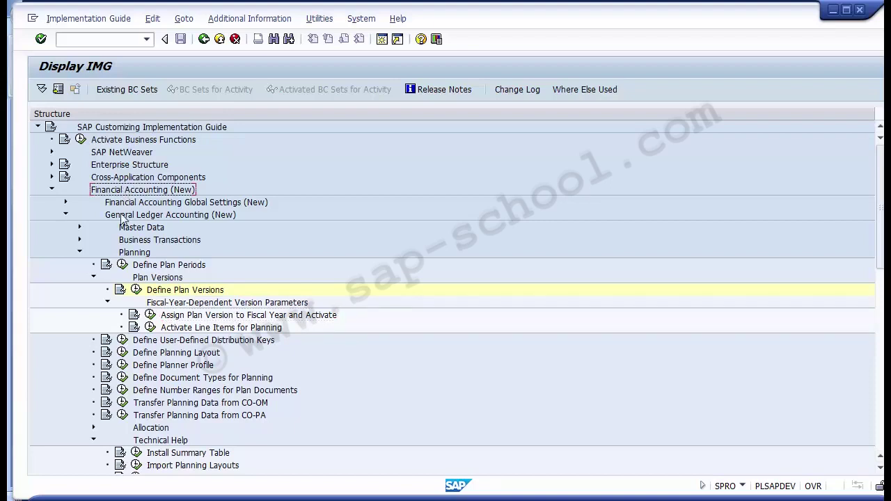
left_click(126, 220)
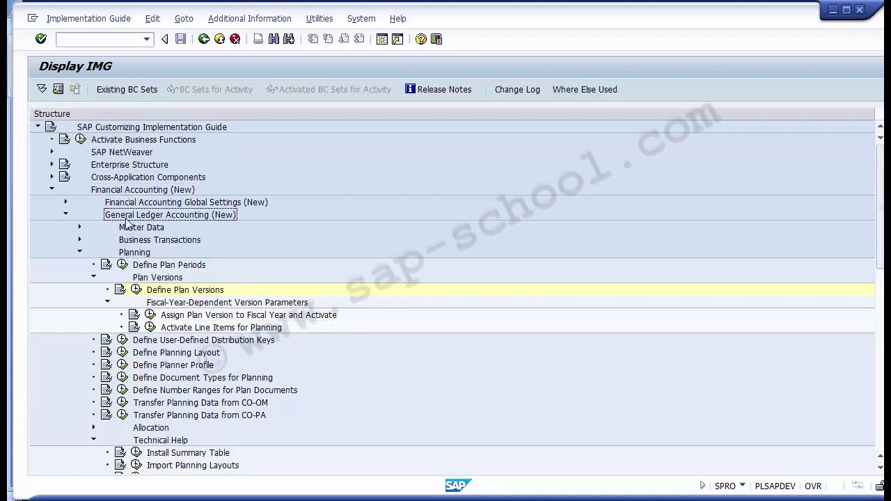
left_click(136, 256)
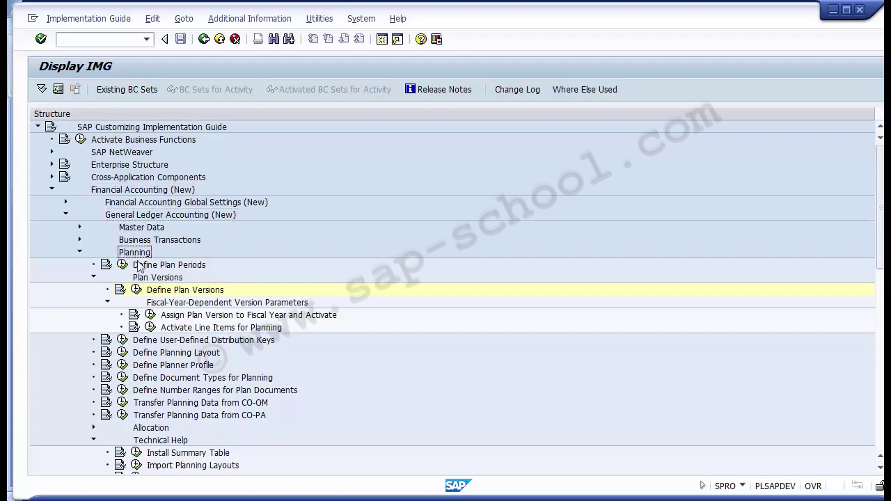
left_click(146, 278)
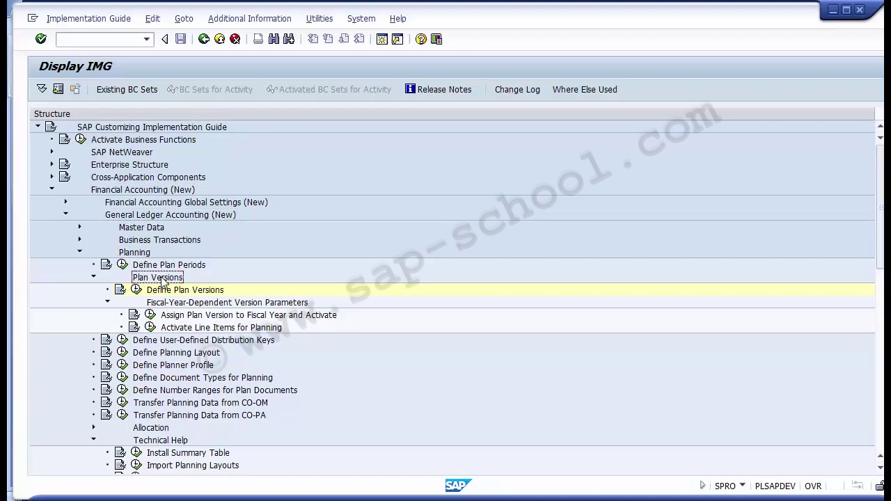
left_click(185, 304)
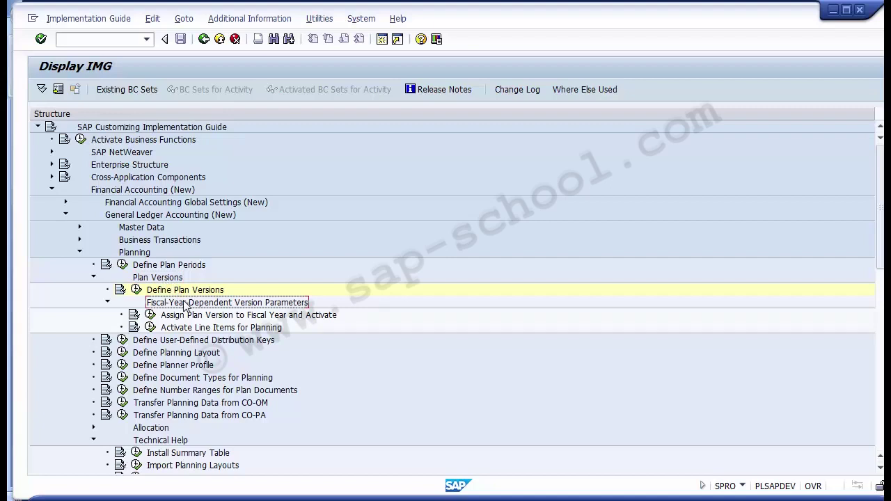
left_click(187, 317)
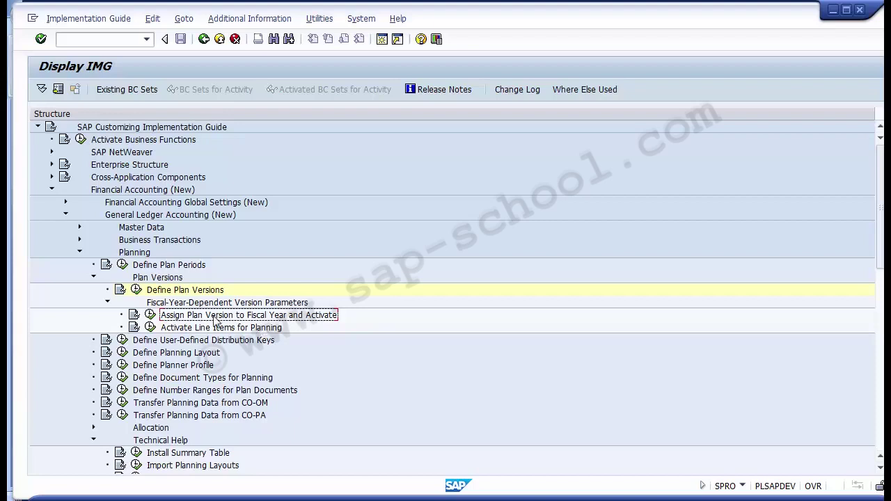
left_click(150, 316)
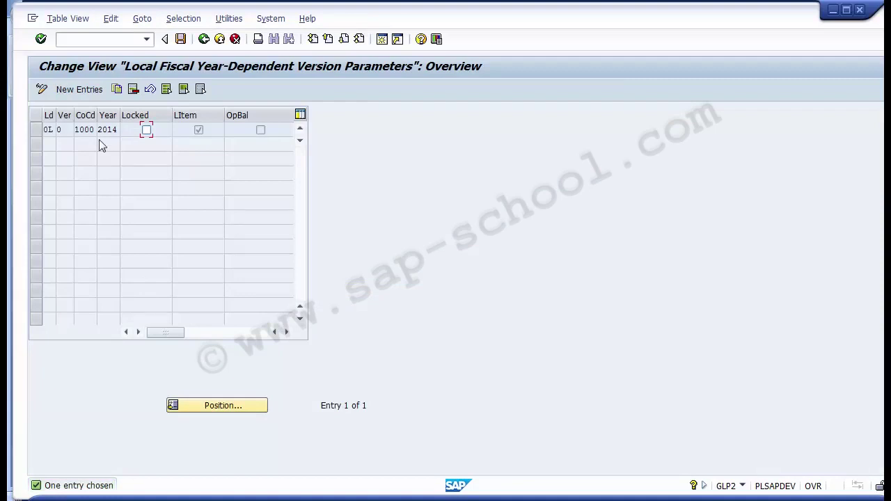
Start a new fiscal-year-dependent version entry and choose ledger 1D.
left_click(37, 130)
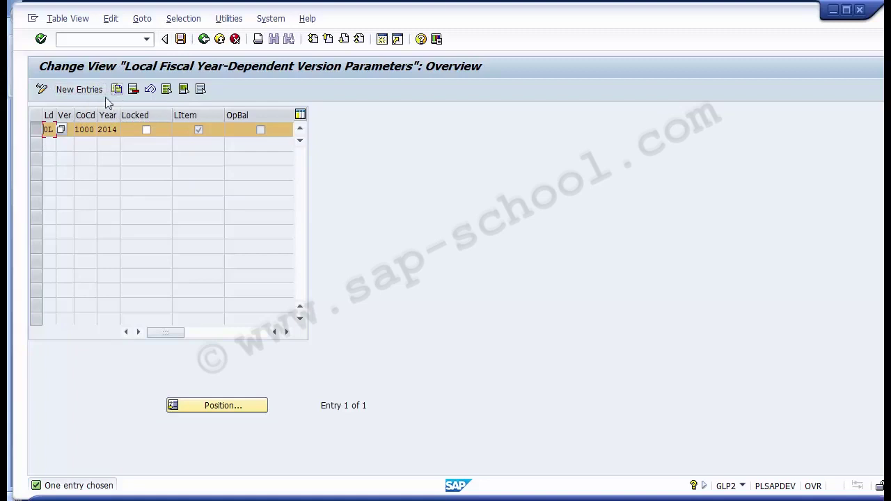
left_click(36, 131)
left_click(37, 131)
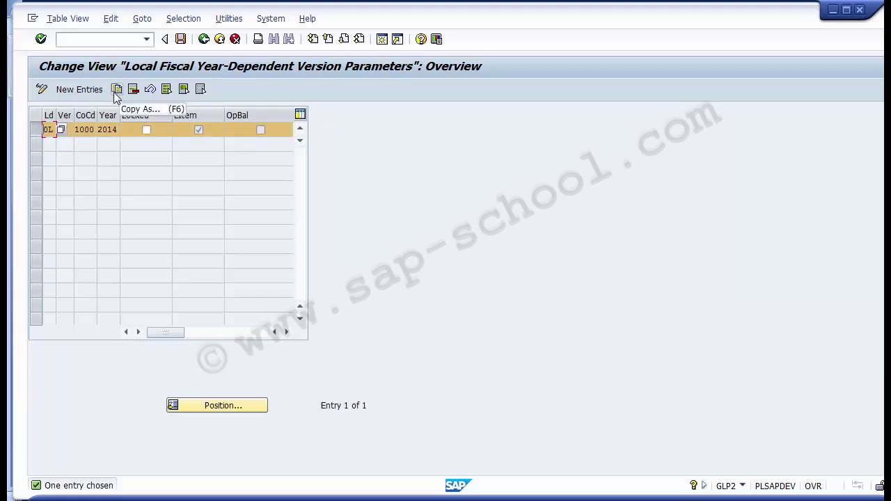
left_click(79, 89)
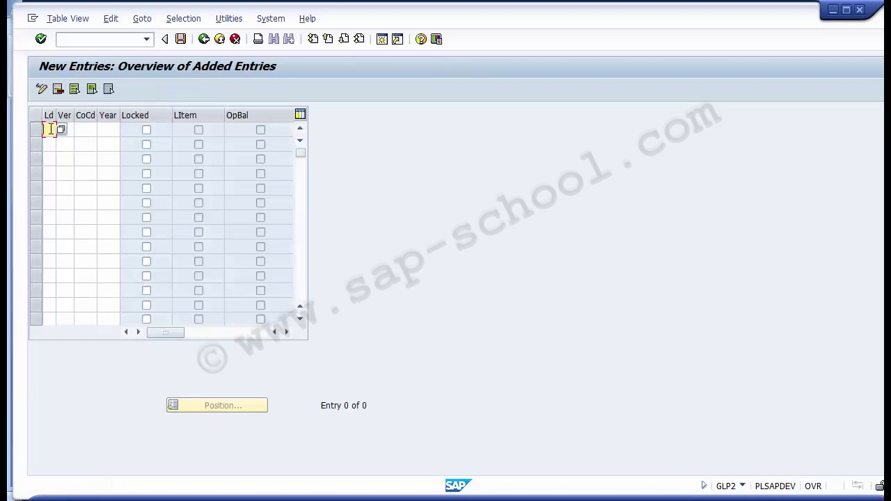
left_click(61, 129)
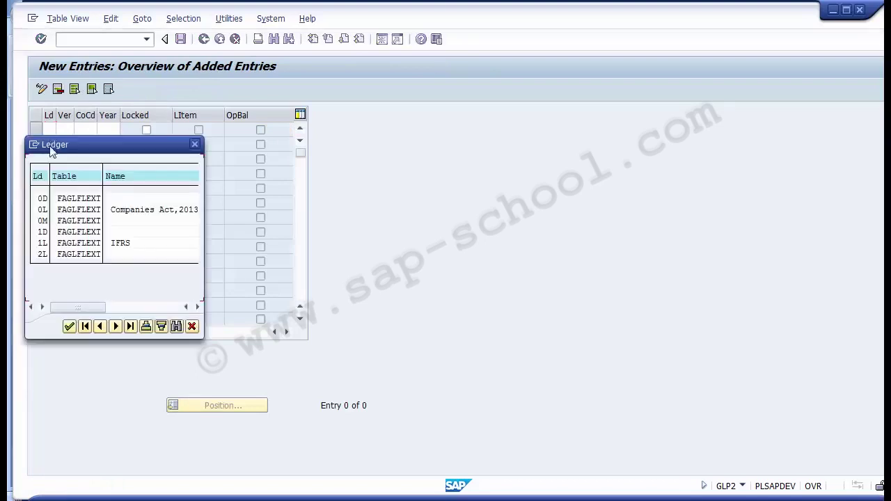
double_click(41, 232)
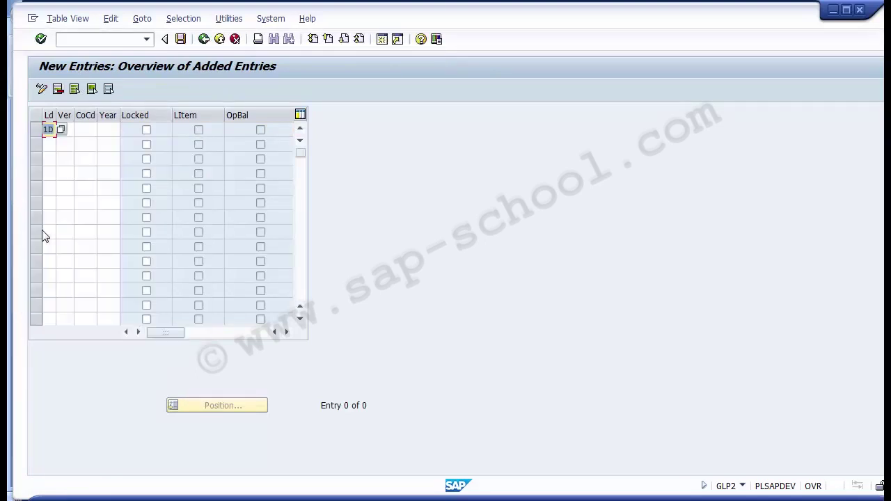
Assign version 0 to company code 1000 and fiscal year 2014 in the new ledger 1D entry.
key("Tab")
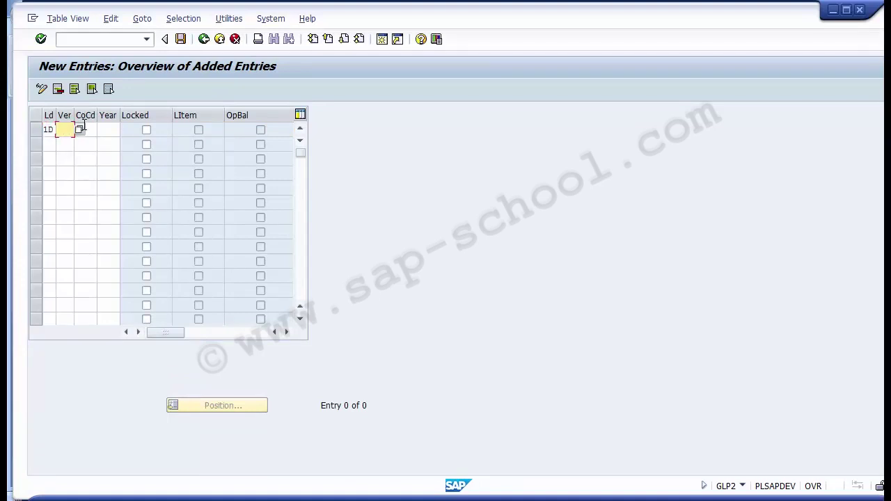
type("0")
key("Tab")
type("1090")
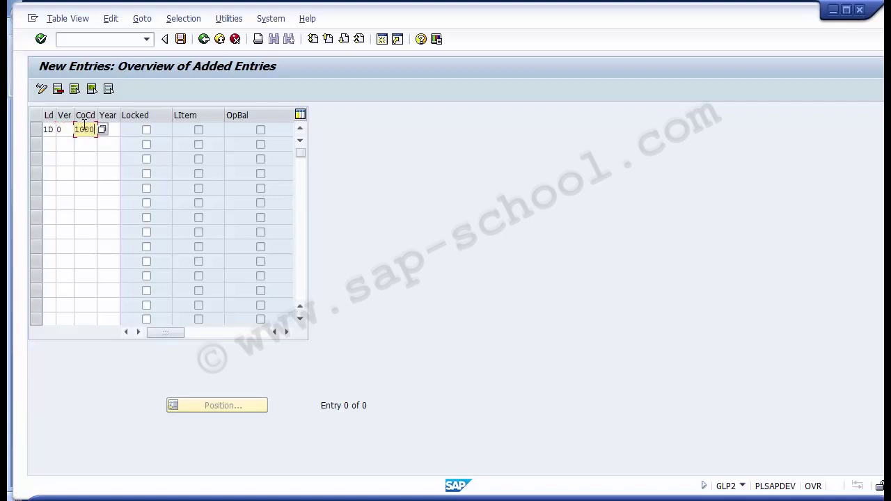
key("Tab")
type("2014")
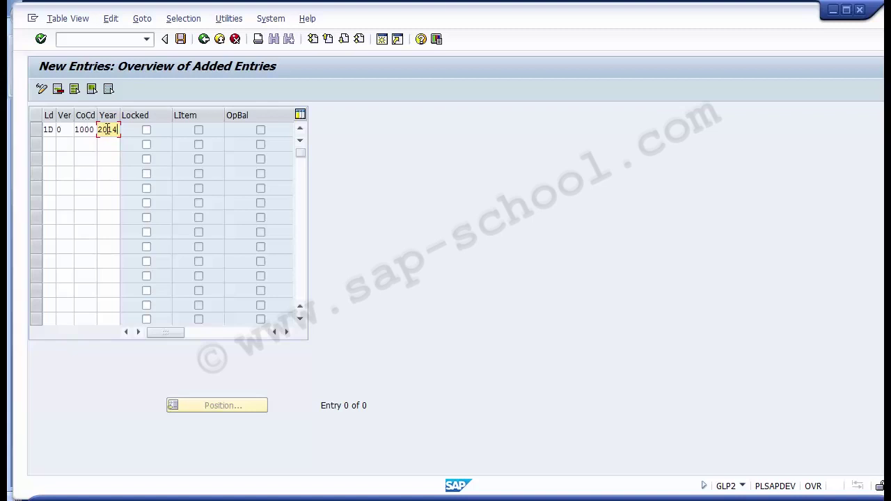
left_click(63, 130)
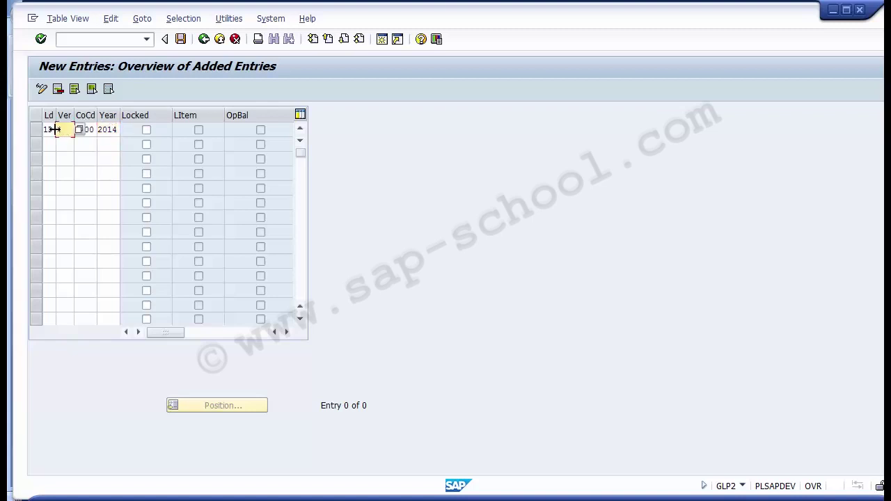
left_click(52, 129)
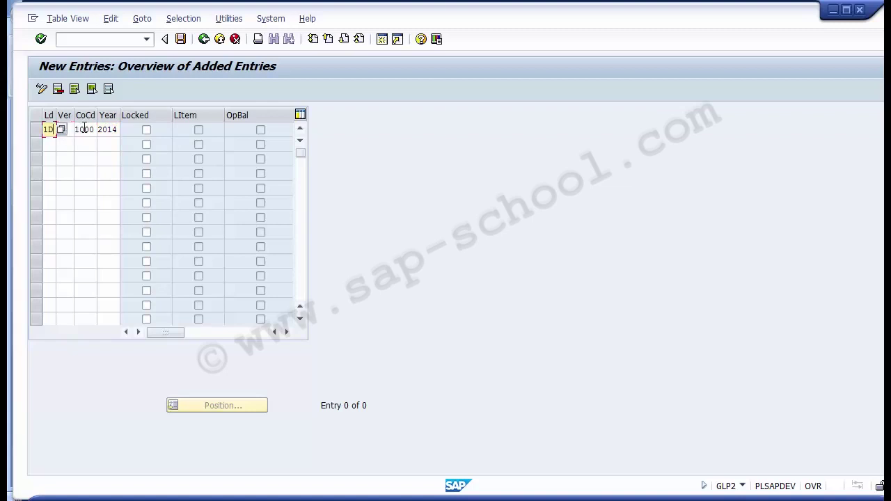
Leave the ledger 1D entry unlocked and save it to the proposed customizing request.
left_click(180, 40)
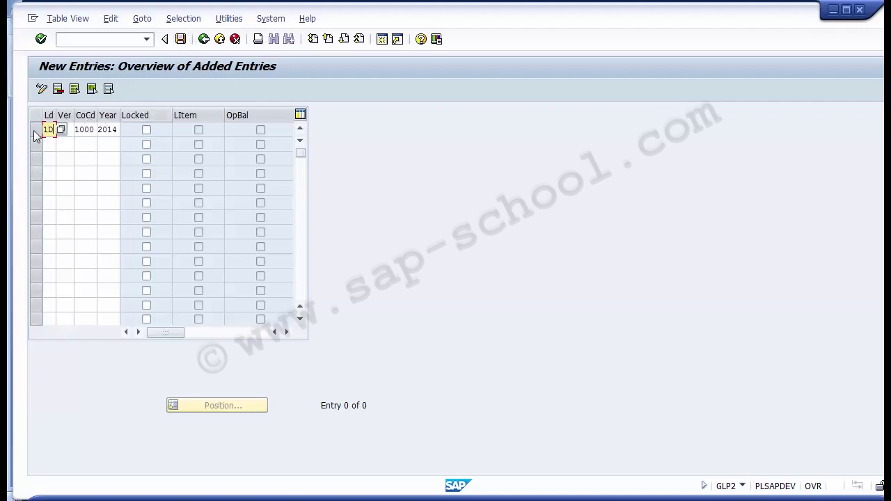
left_click(146, 130)
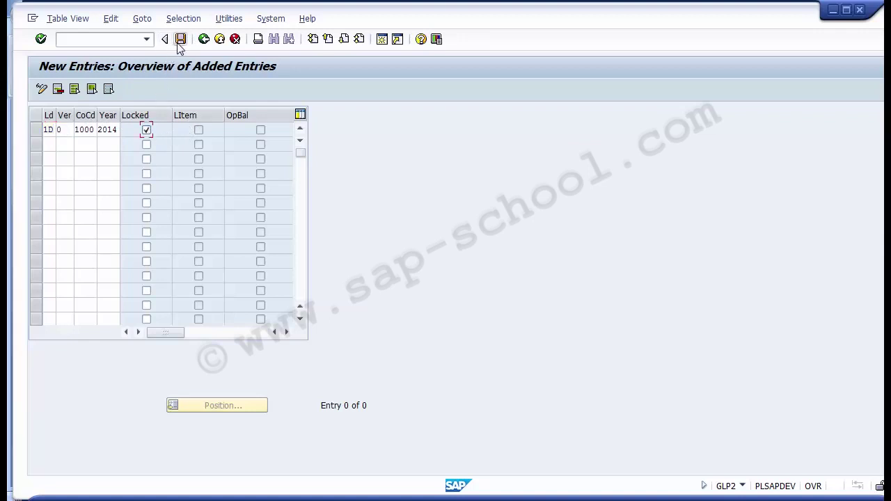
left_click(149, 130)
left_click(157, 131)
left_click(181, 39)
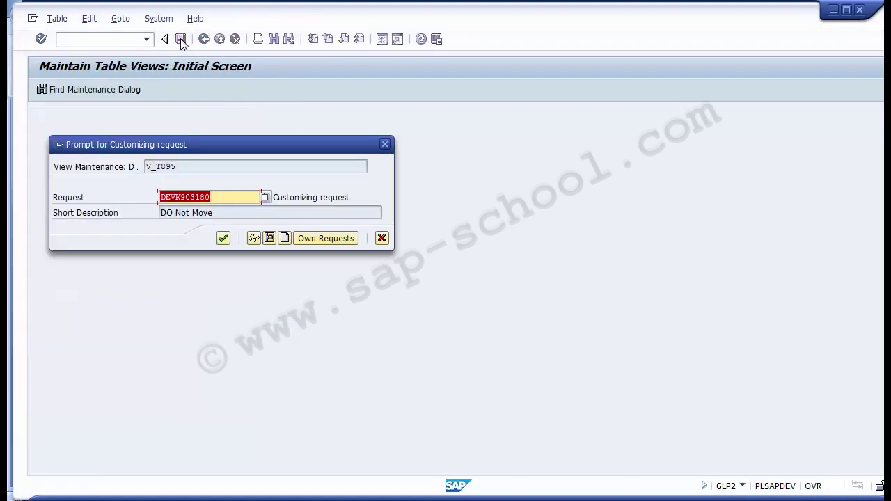
left_click(223, 238)
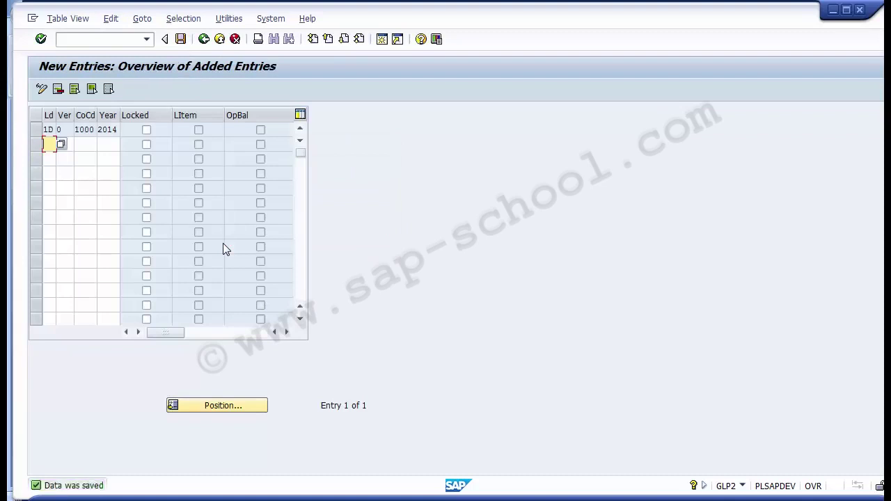
Leave the version parameters with the ledger 1D entry unlocked and return to the implementation guide.
left_click(36, 130)
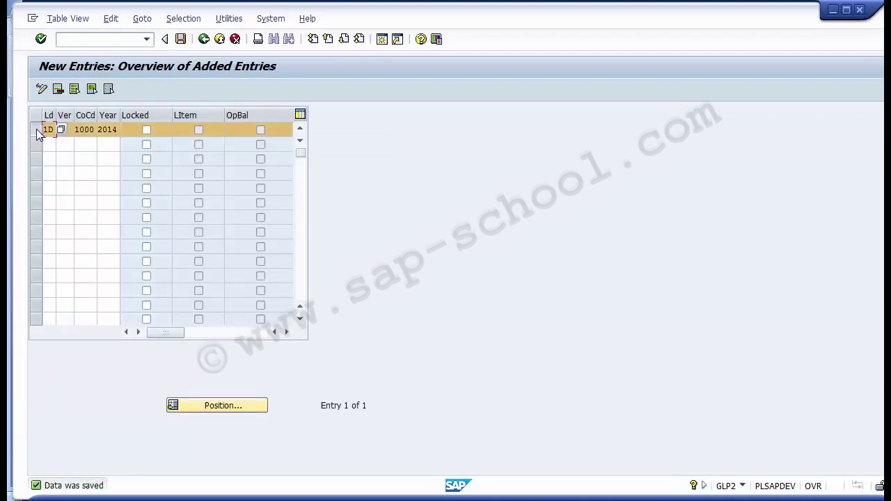
left_click(146, 130)
left_click(147, 130)
left_click(203, 39)
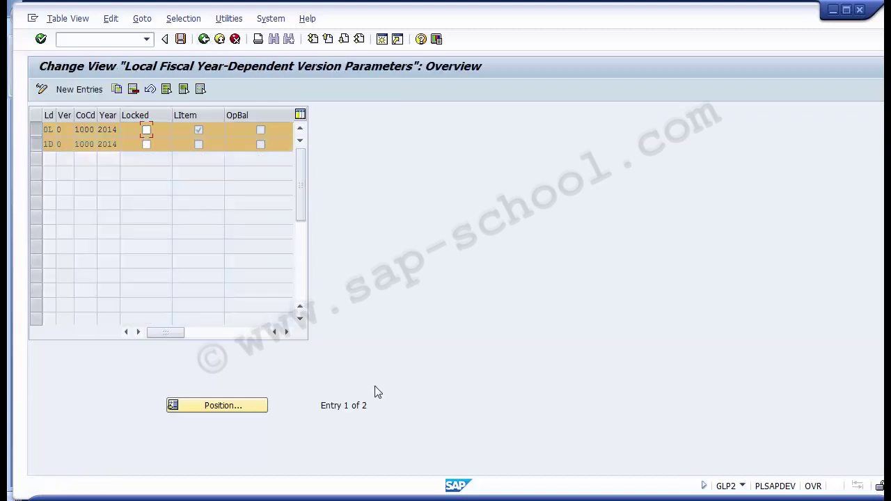
left_click(203, 39)
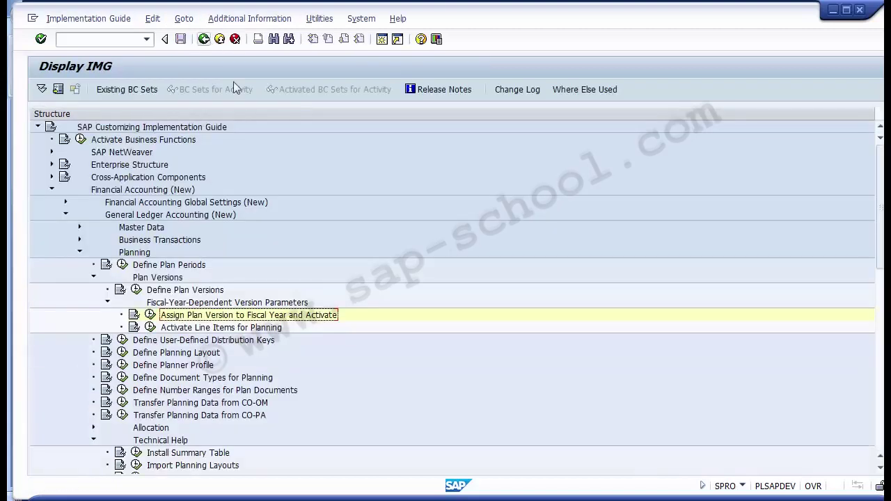
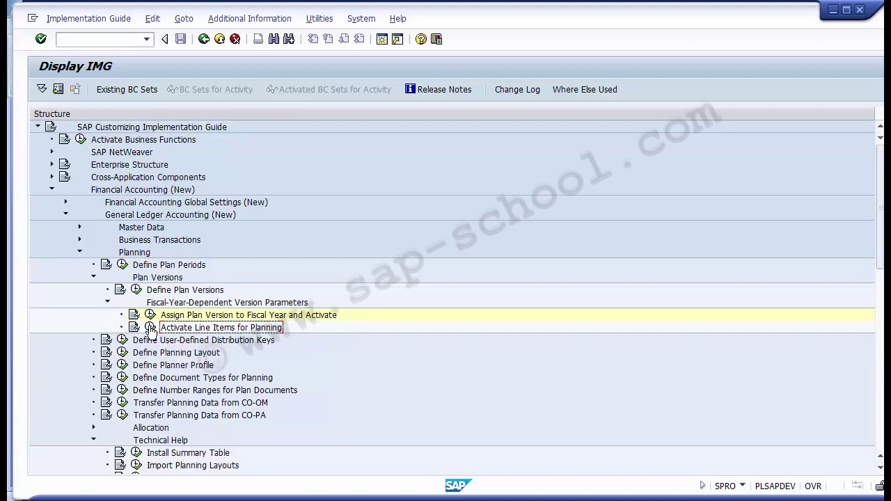
Open the Activate Line Items for Planning activity and choose ledger 0L.
left_click(150, 327)
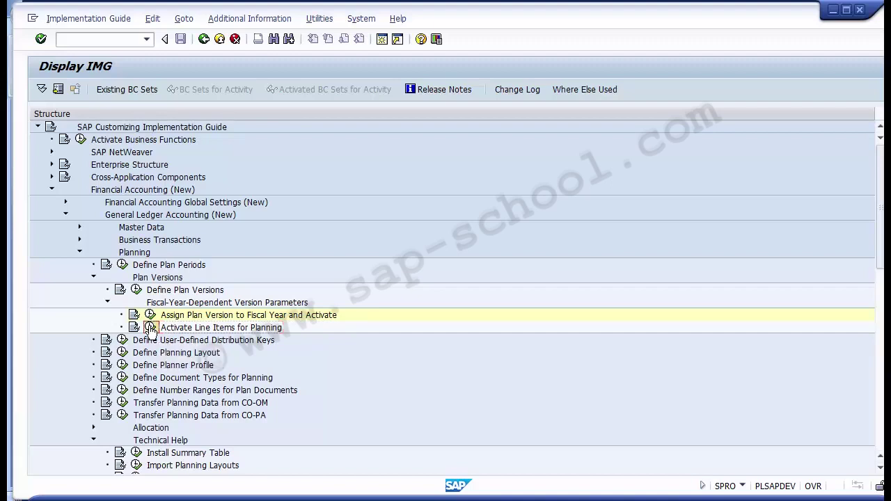
left_click(150, 328)
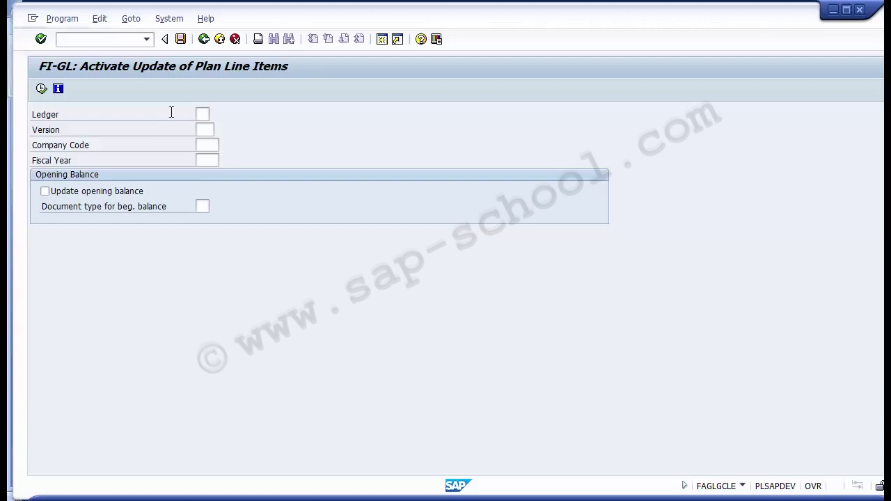
key("F4")
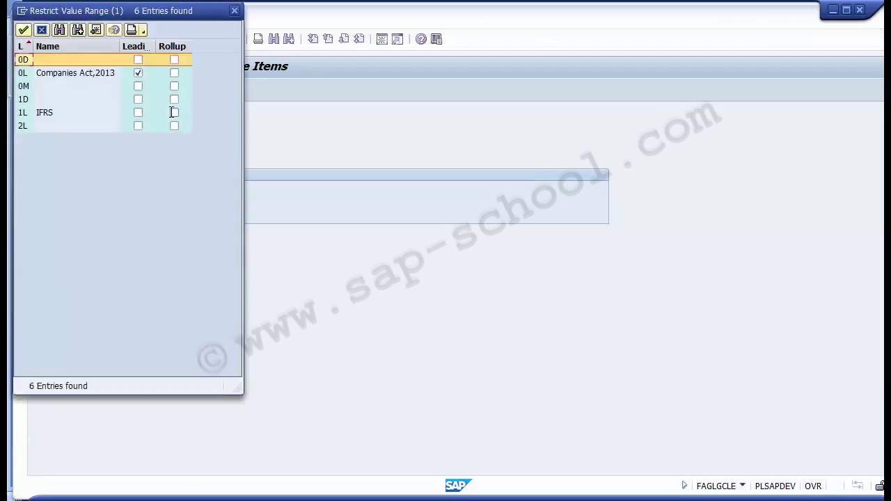
left_click(62, 73)
double_click(61, 72)
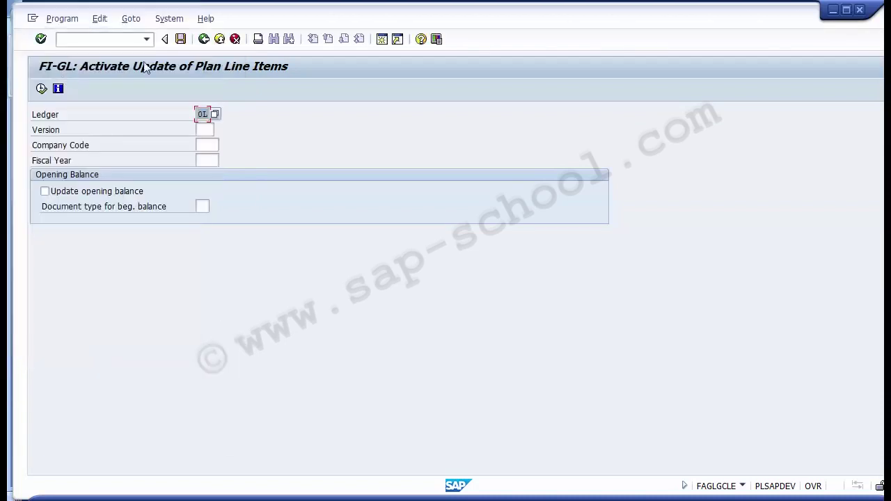
Enter version 0, company code 1000 and fiscal year 2014, and activate the plan line item update for ledger 1D.
left_click(206, 129)
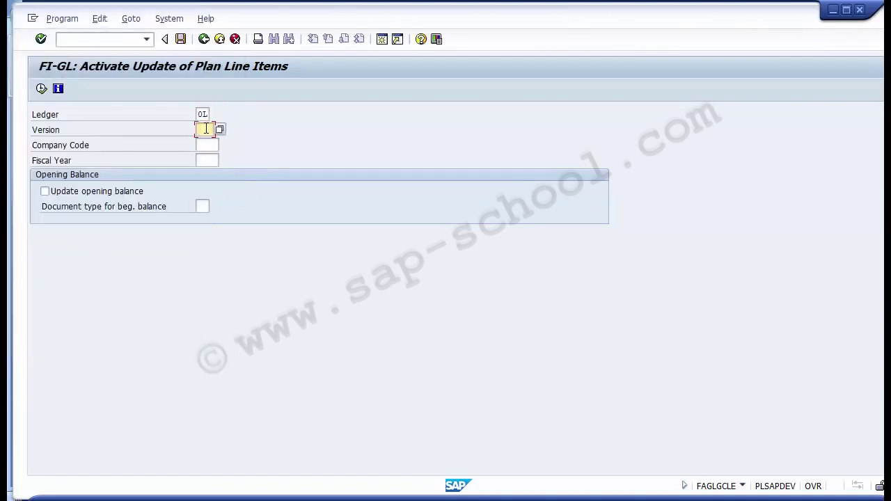
type("0")
left_click(211, 146)
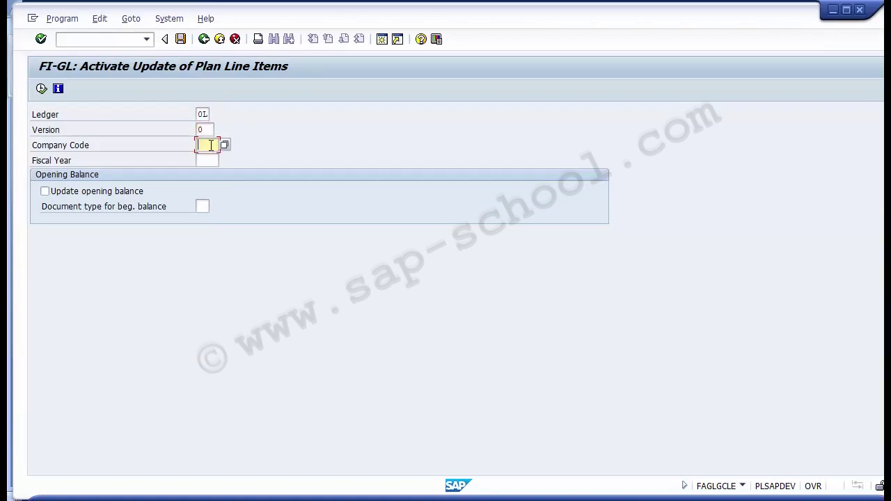
type("1000")
left_click(211, 159)
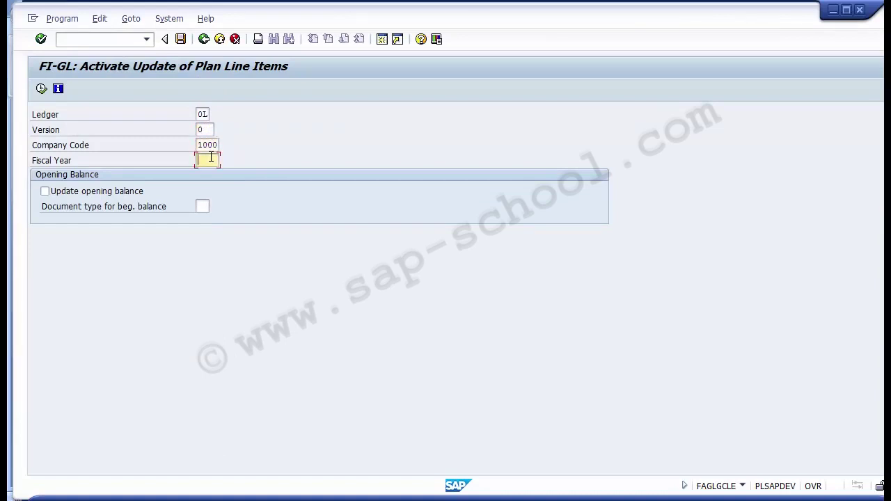
type("2014")
left_click(41, 89)
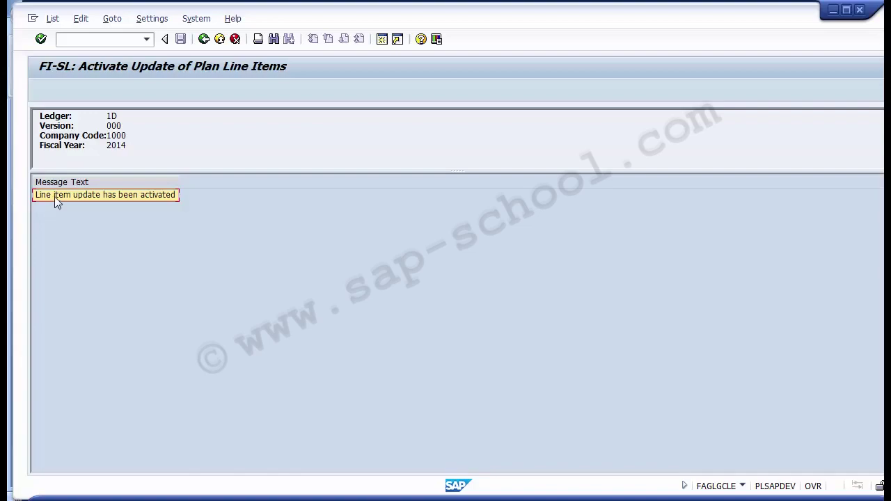
Check the Configuration Steps slide in PowerPoint, and go back to the implementation guide in SAP.
left_click(369, 500)
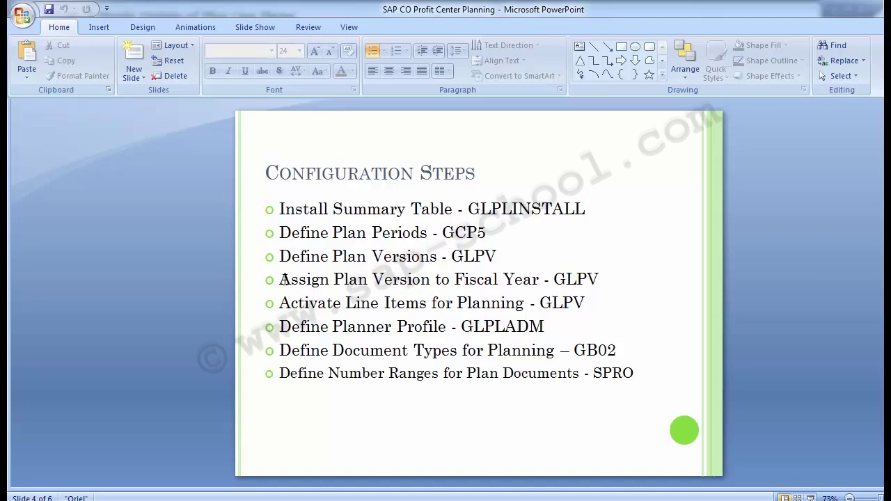
mouse_move(428, 496)
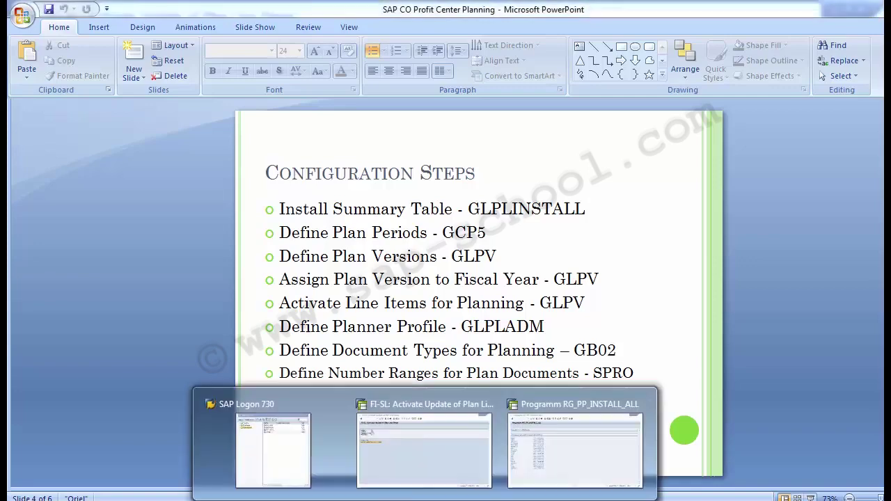
left_click(393, 439)
left_click(203, 39)
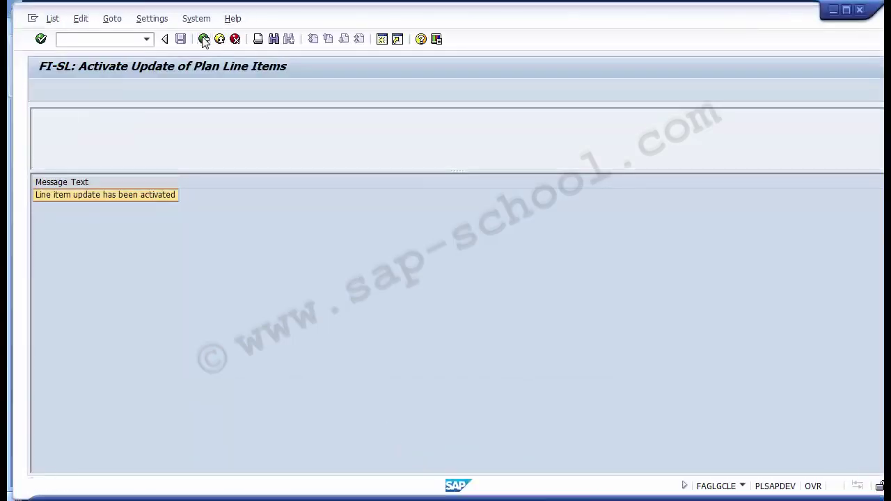
left_click(203, 39)
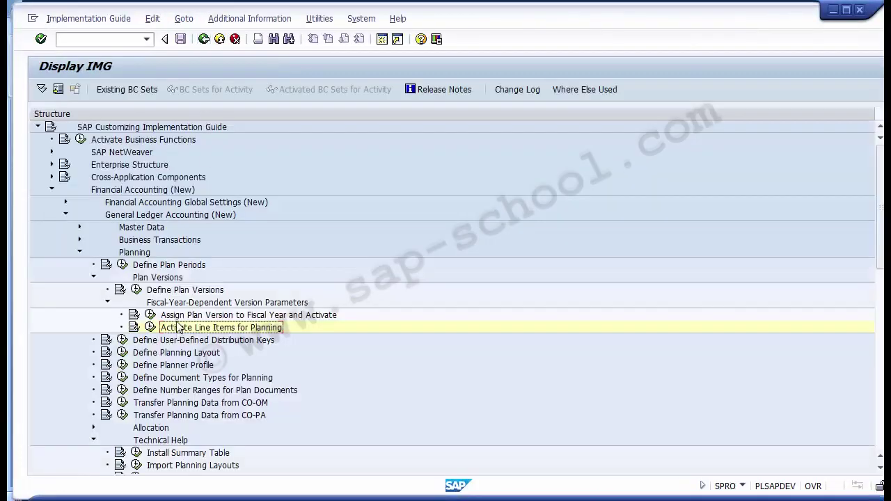
Check the line item setting of the ledger 0L and 1D fiscal year assignments, and switch to the Configuration Steps slide in PowerPoint.
left_click(179, 316)
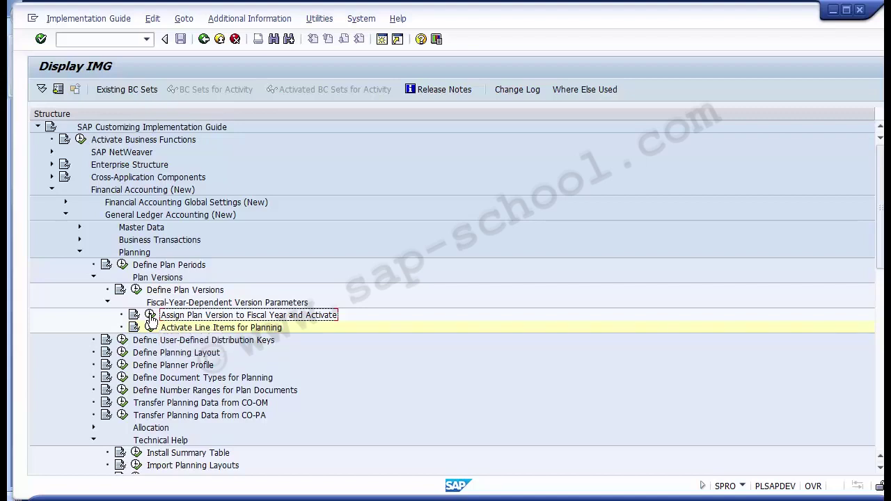
left_click(151, 315)
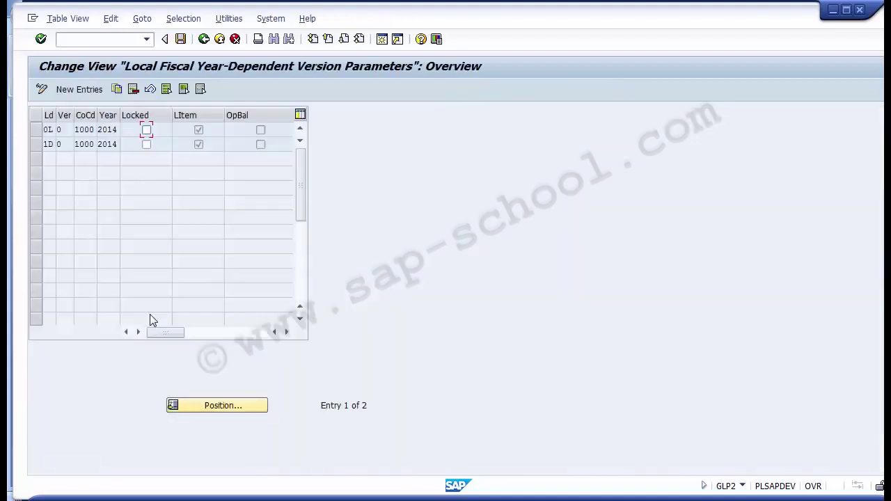
left_click(36, 144)
left_click(37, 144)
left_click(34, 129)
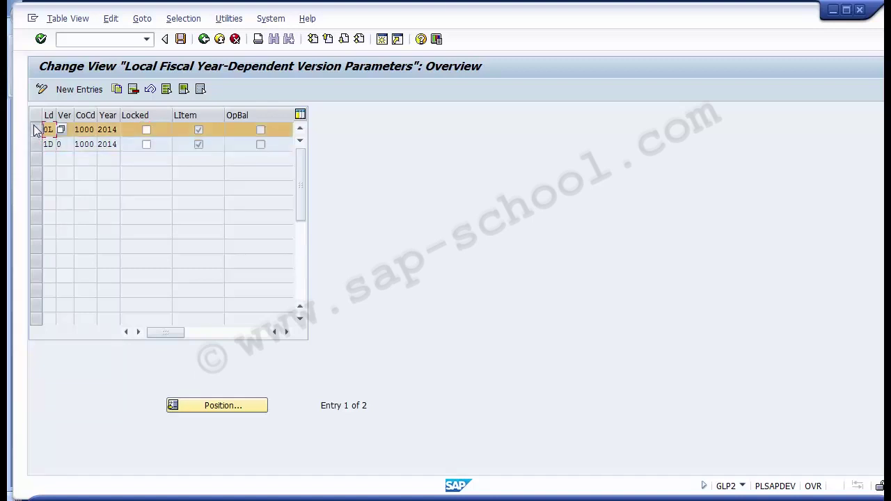
left_click(197, 132)
left_click(203, 39)
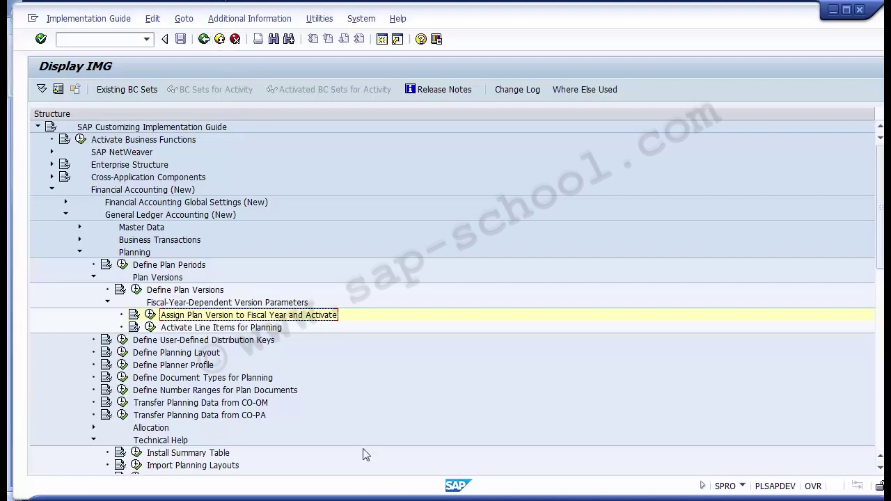
key("alt+Tab")
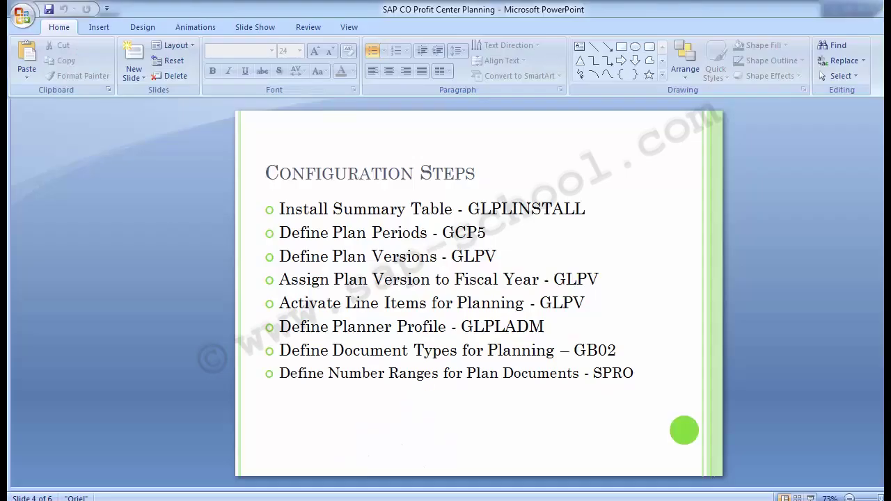
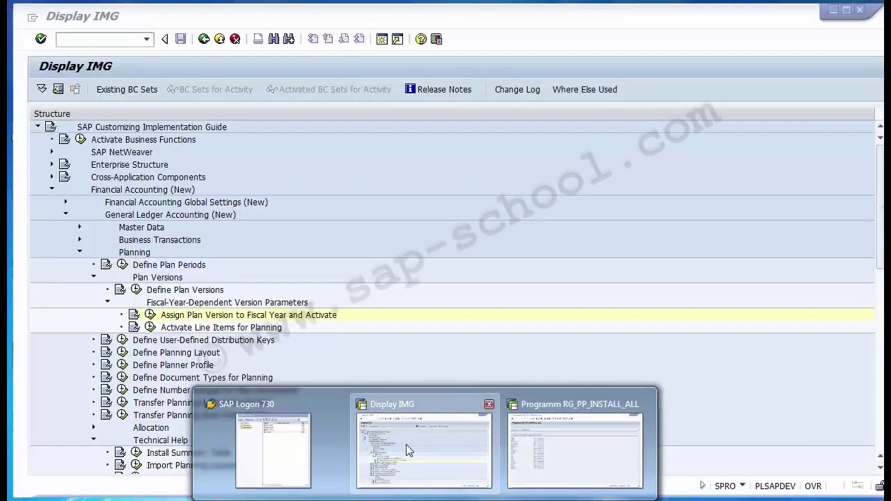
Return to the SAP implementation guide, collapse Plan Versions, and open the Create or Change Planner Profile activity under Define Planner Profile.
left_click(406, 444)
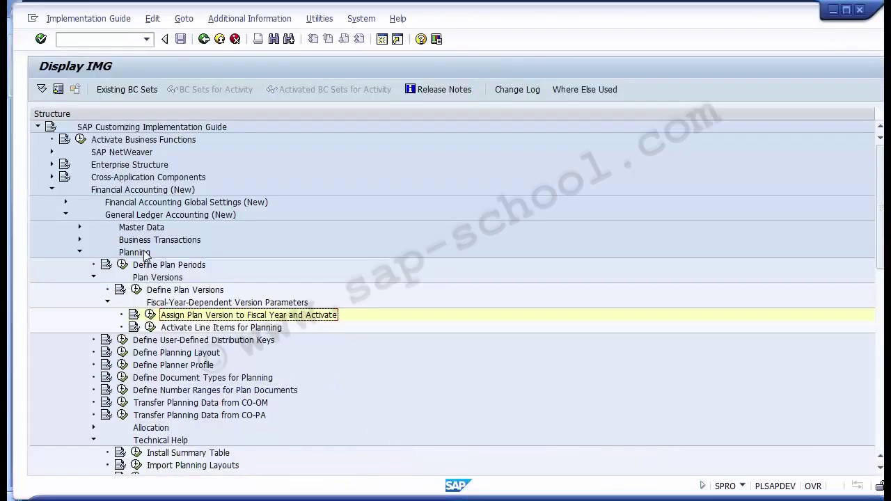
left_click(94, 277)
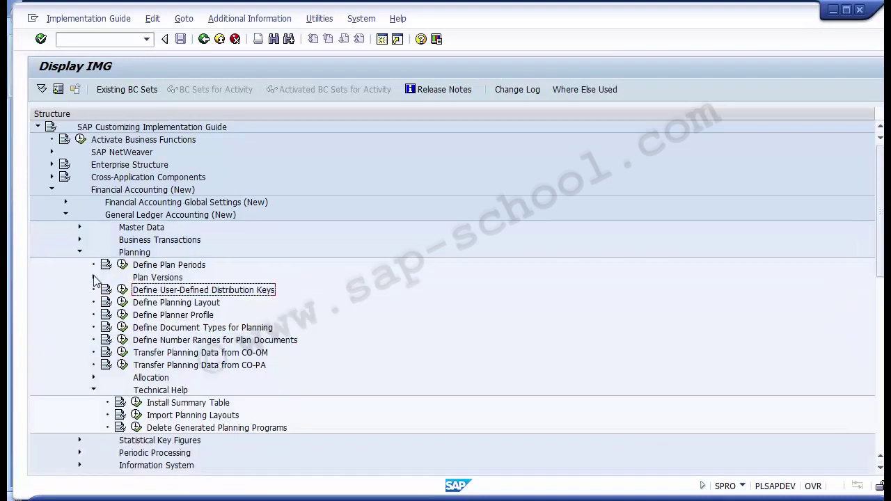
left_click(135, 253)
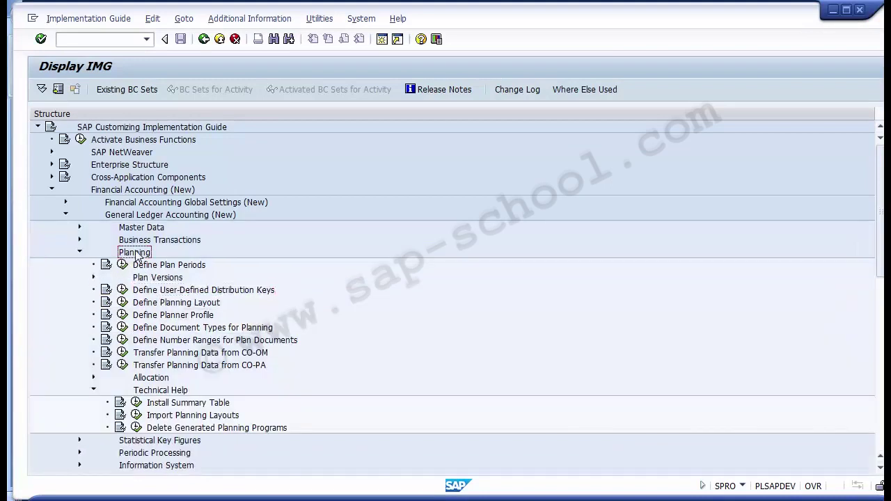
left_click(190, 319)
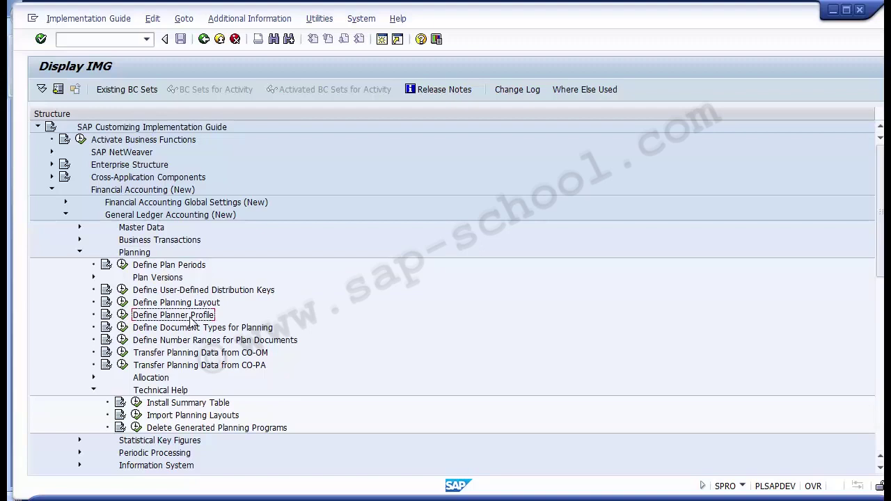
left_click(122, 316)
left_click(123, 317)
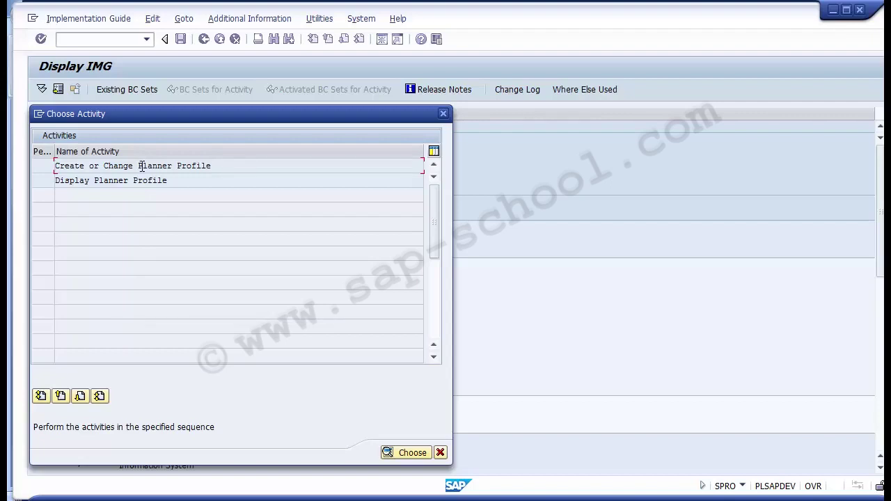
double_click(142, 167)
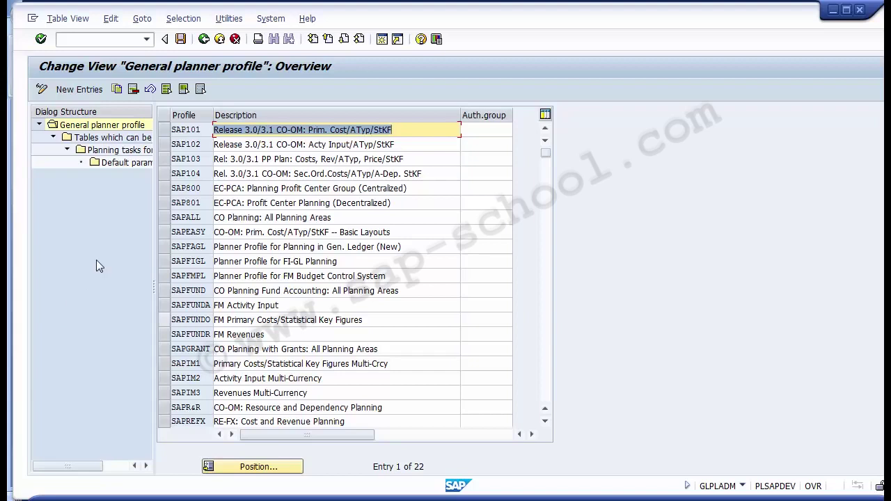
Copy the SAPFIGL planner profile for FI-GL planning as YSAPFIGL, including its dependent entries.
left_click(164, 261)
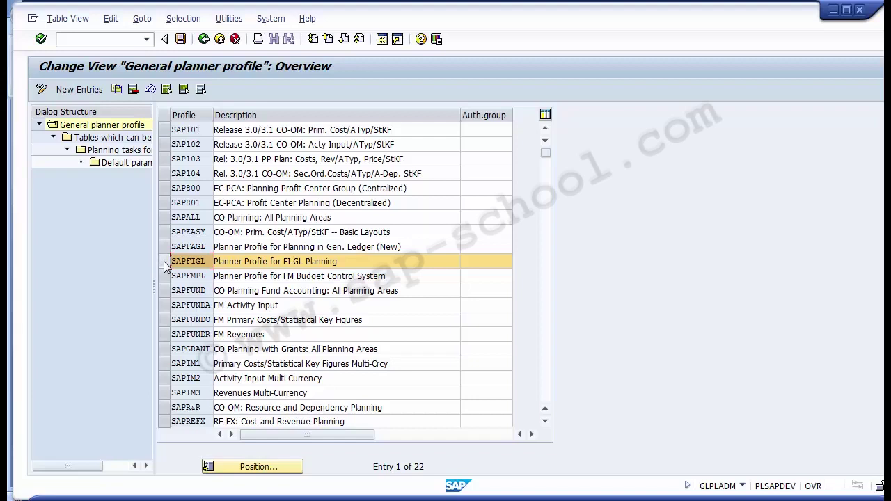
left_click(163, 261)
left_click(163, 261)
left_click_drag(338, 261, 130, 264)
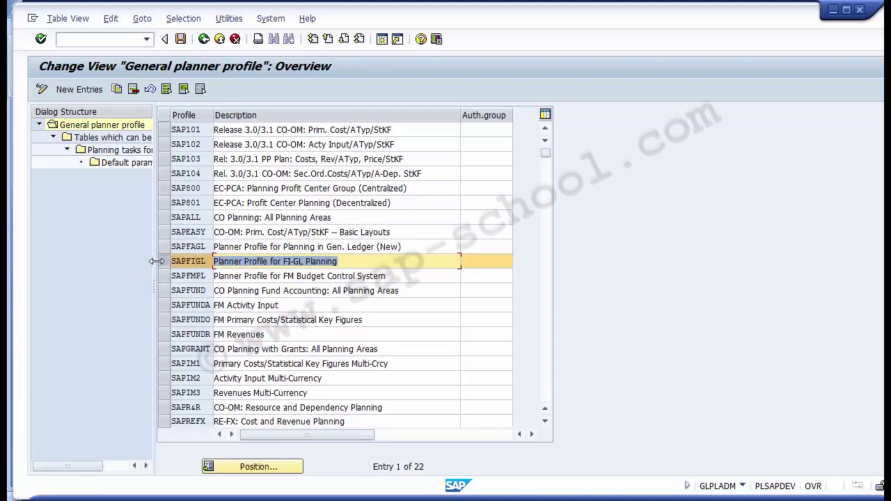
left_click(159, 261)
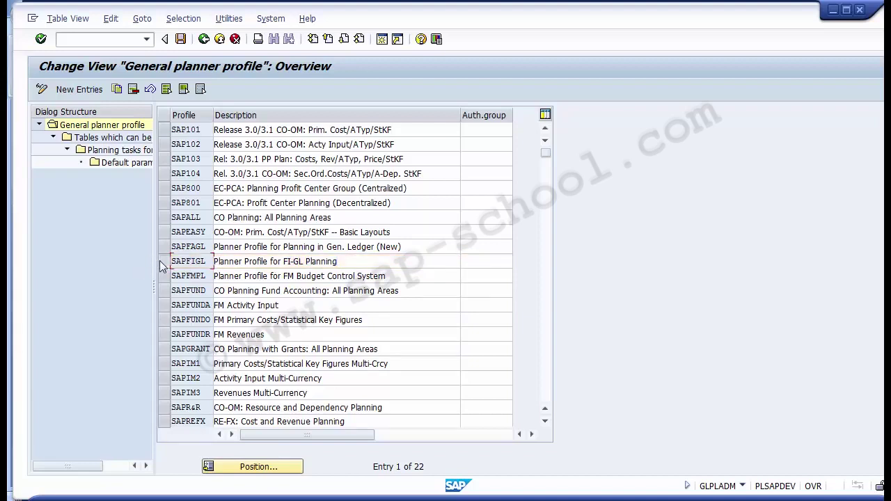
left_click(161, 263)
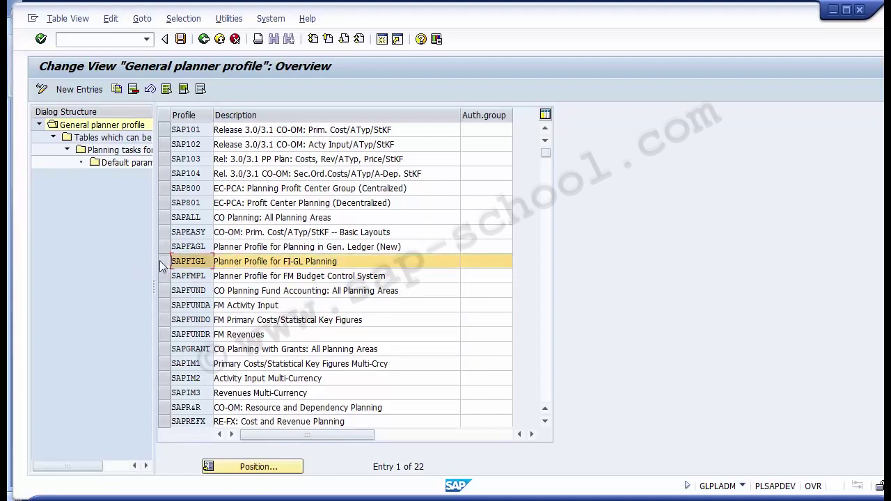
left_click(116, 89)
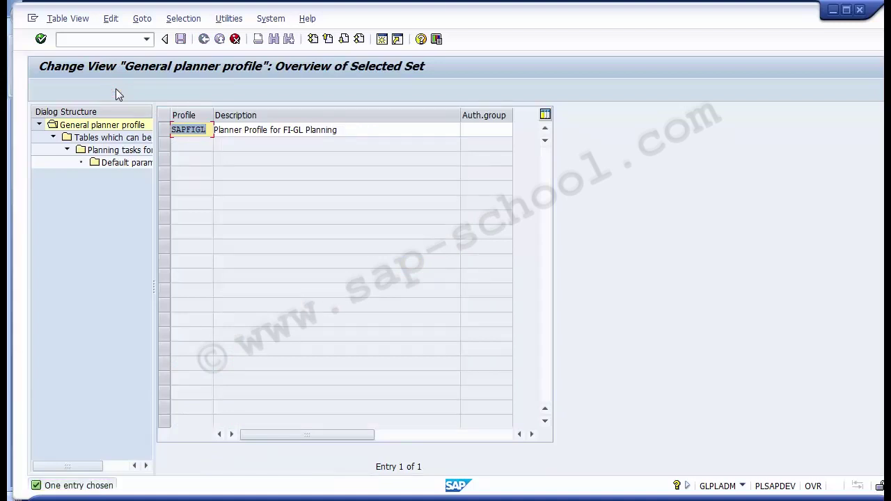
key("Home")
type("YSAPFIGL")
key("Return")
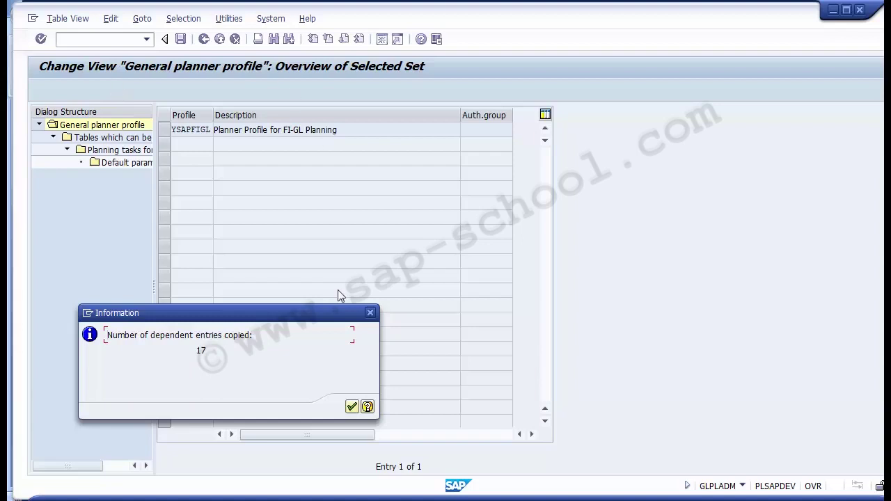
left_click(352, 407)
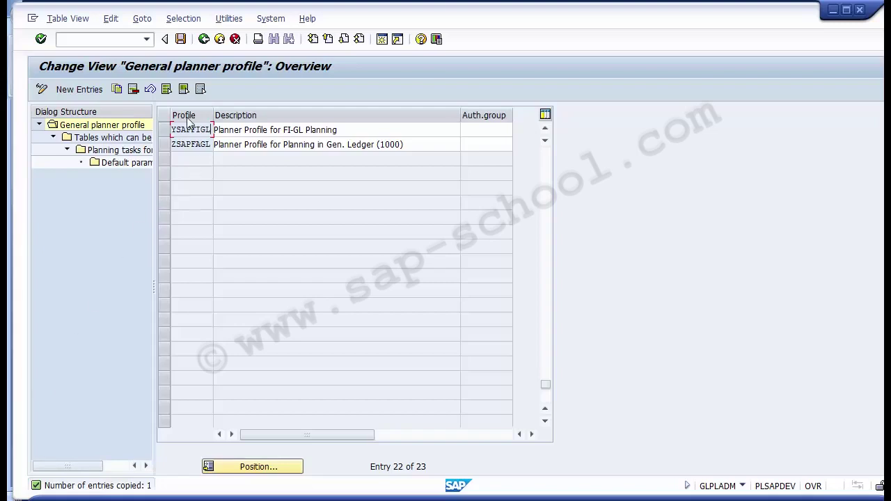
Save the copied planner profile YSAPFIGL under the proposed customizing request.
left_click(165, 131)
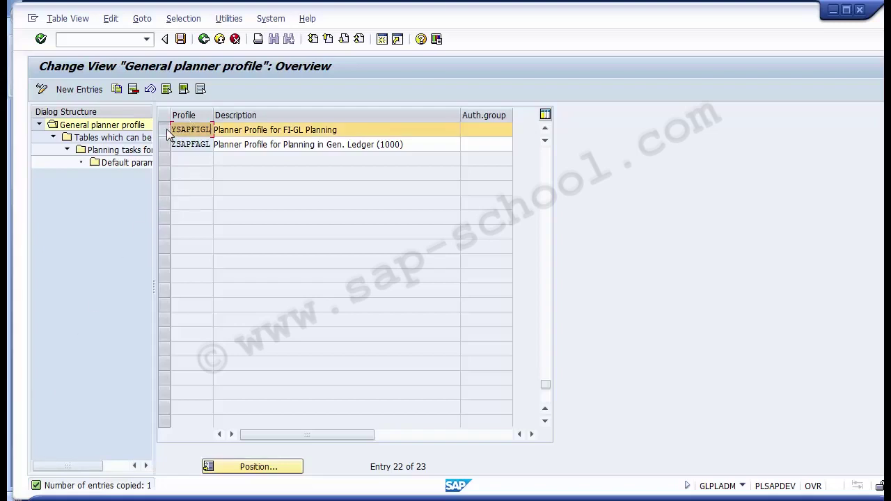
left_click(165, 130)
left_click(166, 131)
left_click(166, 131)
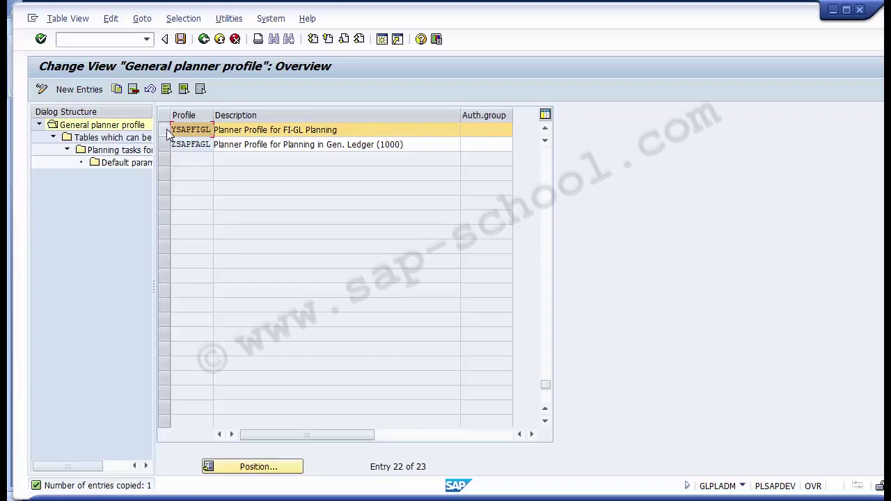
left_click(180, 39)
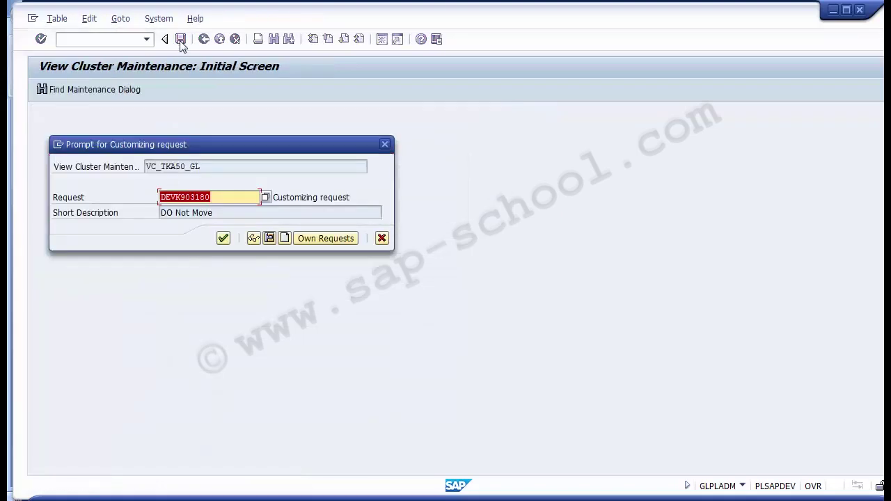
left_click(221, 239)
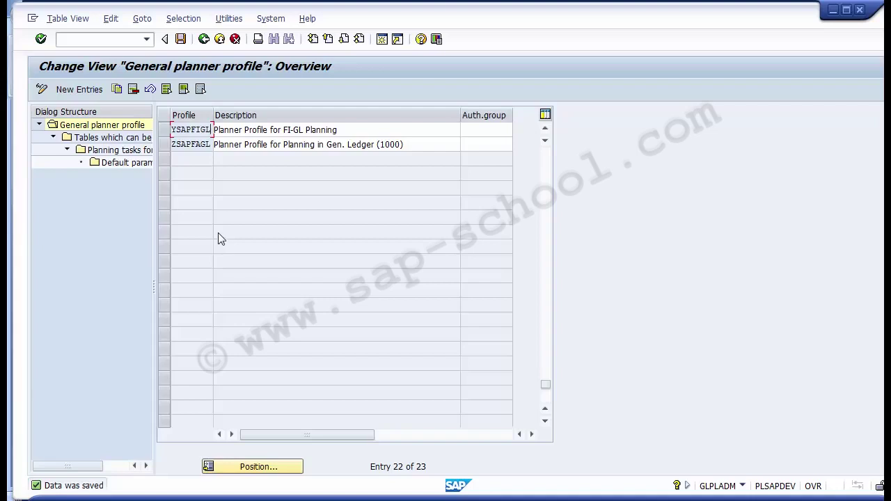
Open the tables which can be planned for profile YSAPFIGL and check the distribution keys of totals table GLT0.
left_click(165, 130)
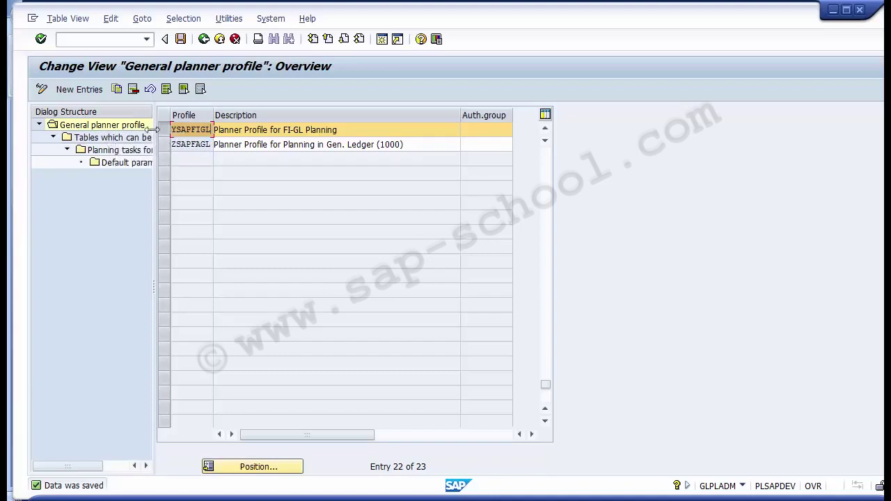
double_click(107, 142)
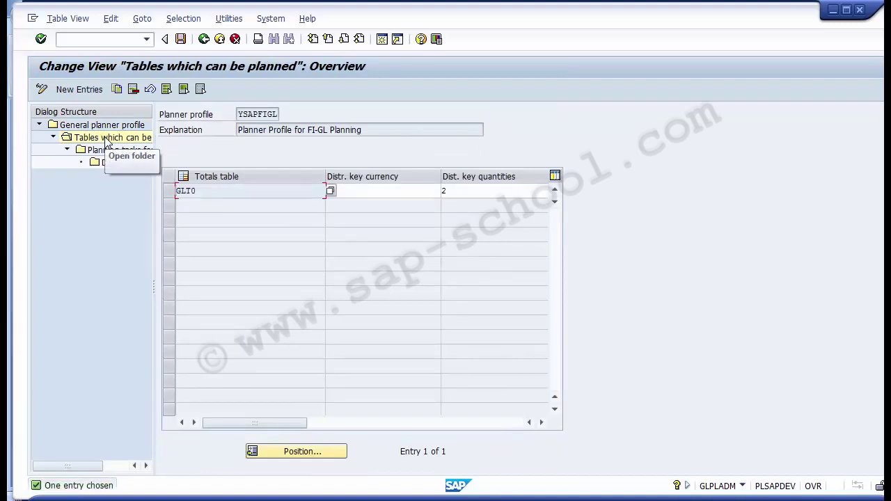
left_click(396, 192)
type("2")
left_click(474, 188)
type("2")
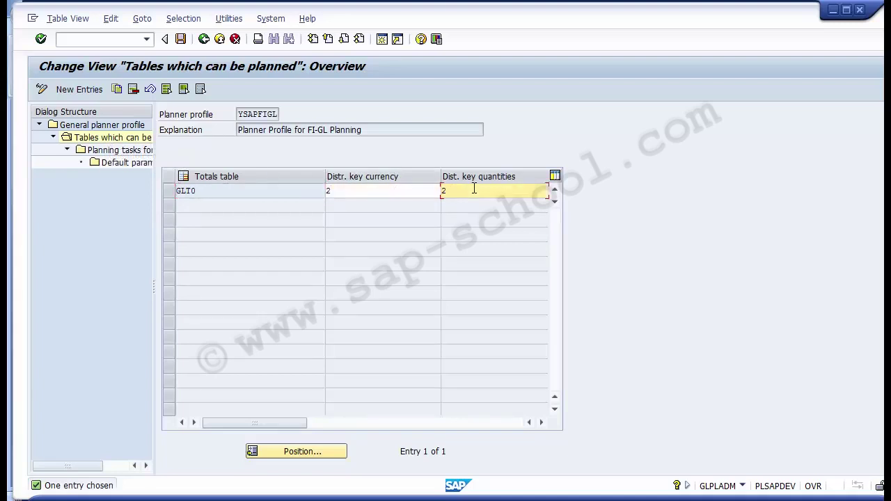
Delete totals table GLT0 and its dependent entries from the tables which can be planned in profile YSAPFIGL.
left_click(100, 153)
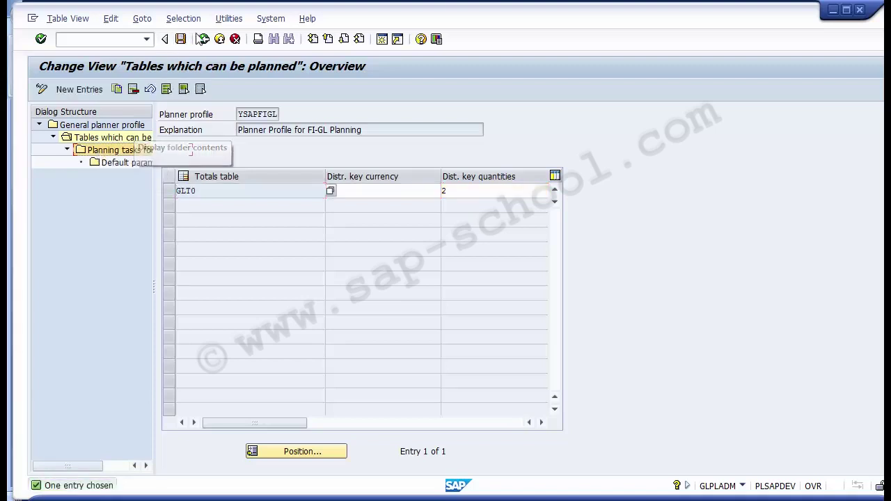
left_click(100, 139)
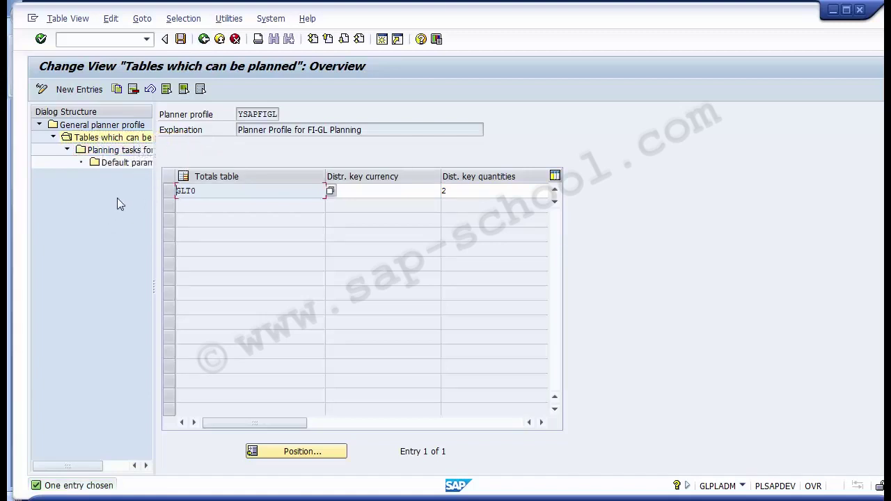
left_click(171, 193)
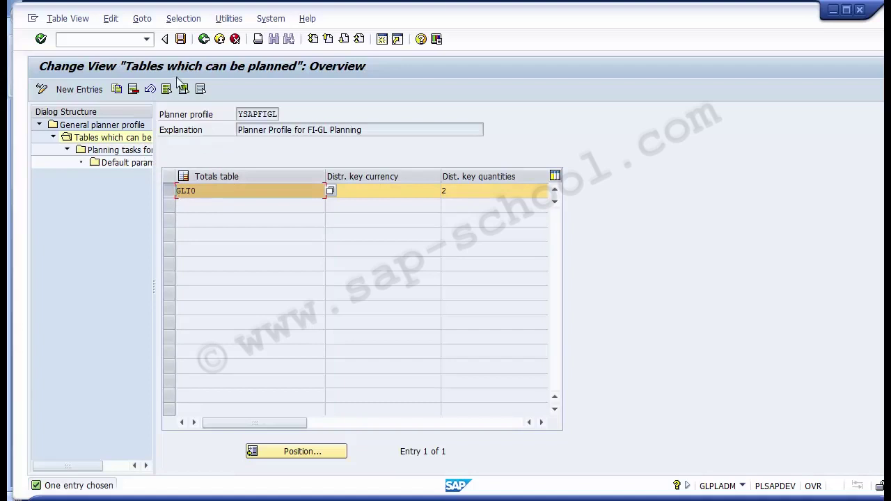
left_click(133, 89)
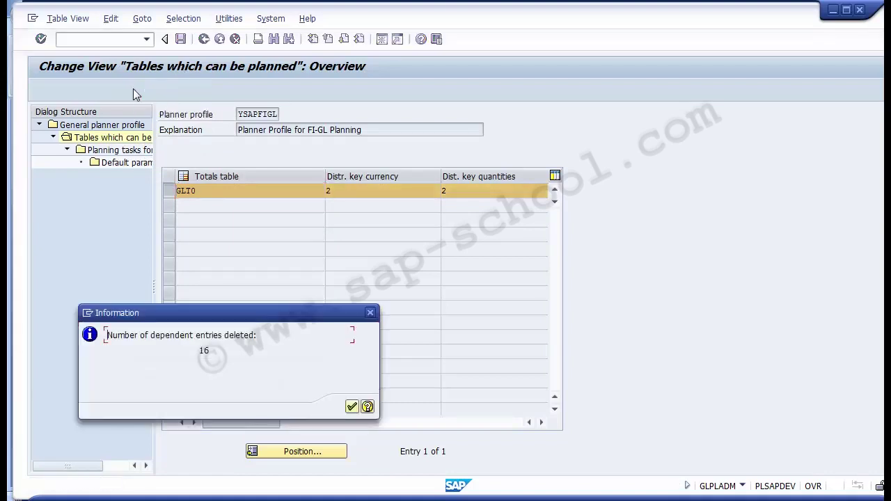
key("Return")
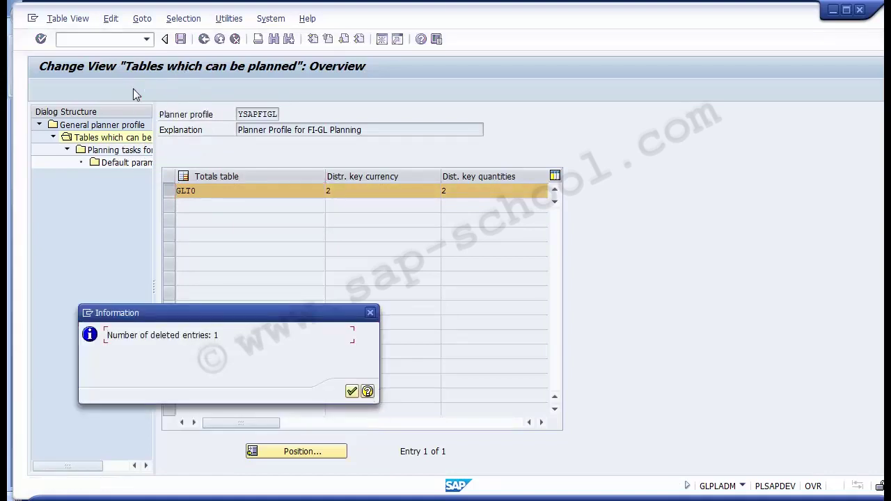
key("Return")
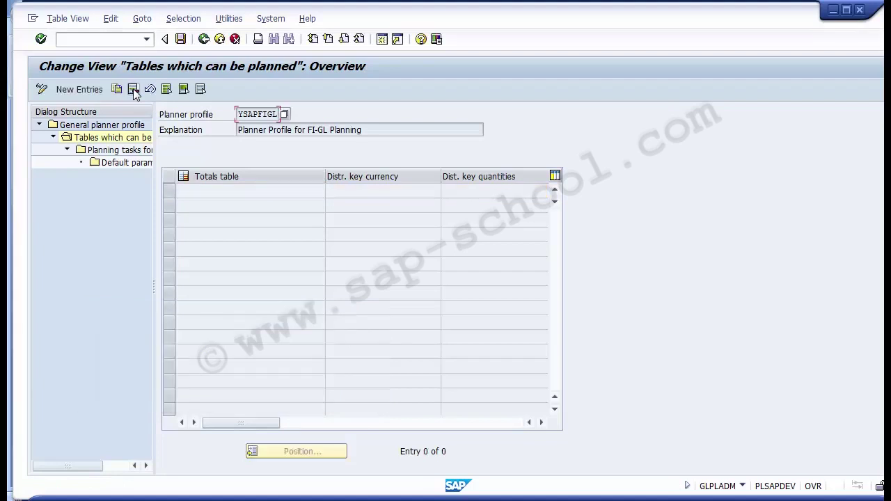
Create a new entry in the tables which can be planned with FAGLFLEXT as the totals table.
left_click(79, 90)
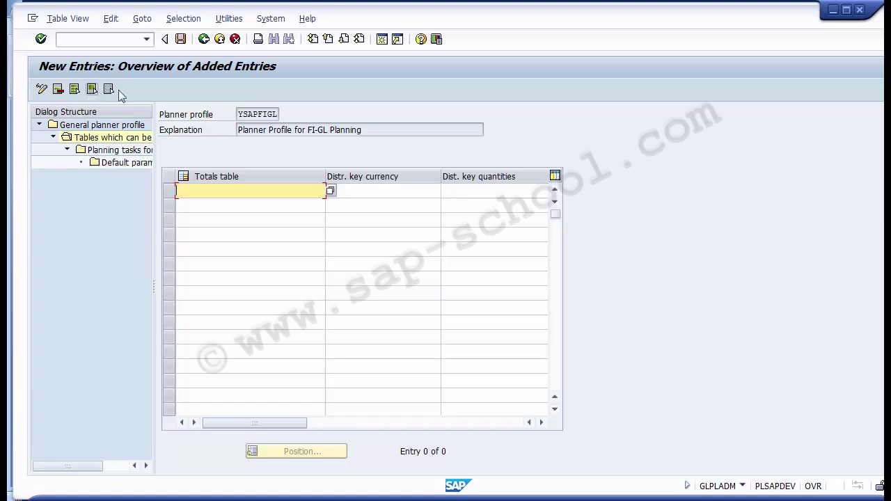
left_click(331, 190)
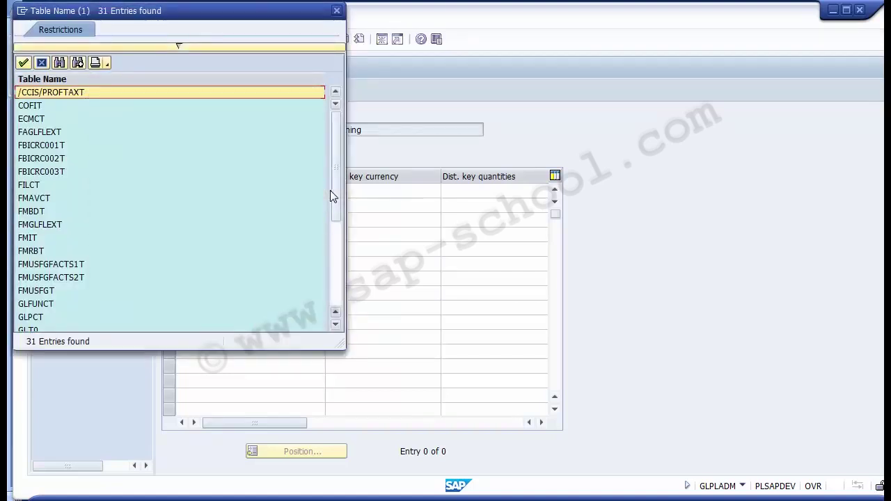
key("Down")
key("Down")
key("Down")
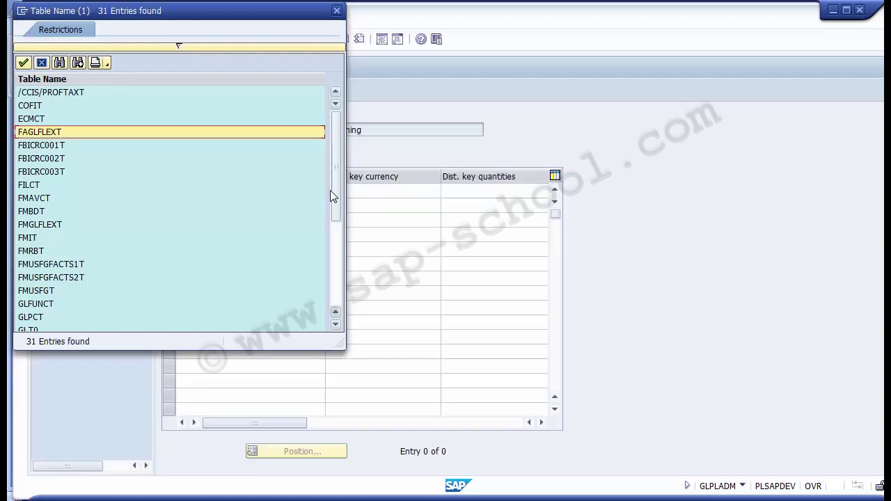
double_click(51, 134)
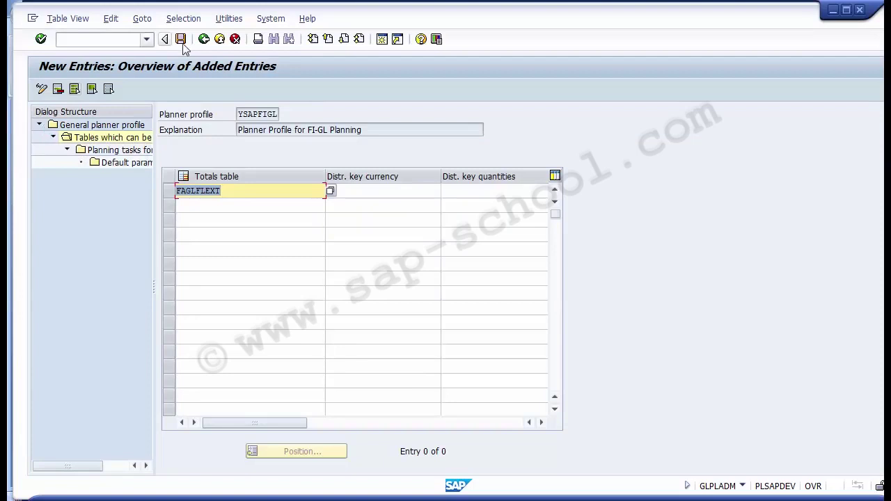
Set the currency distribution key of the FAGLFLEXT entry to 1, Equal distribution.
left_click(394, 194)
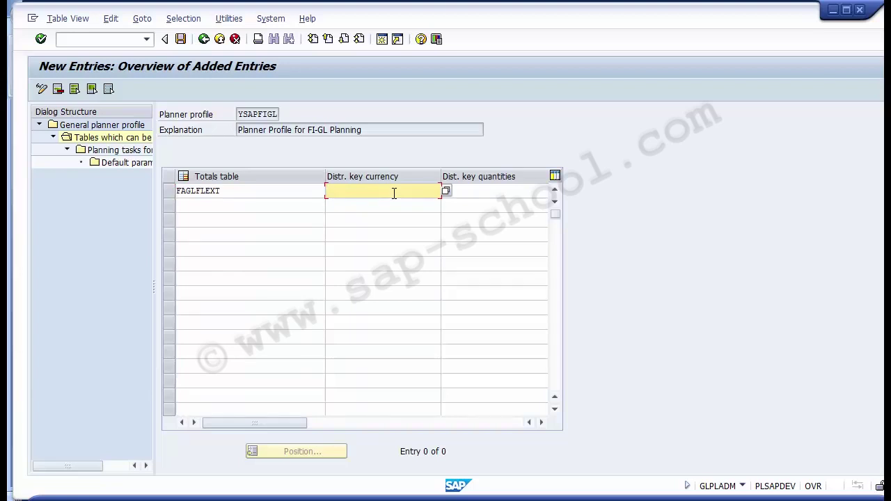
left_click(447, 193)
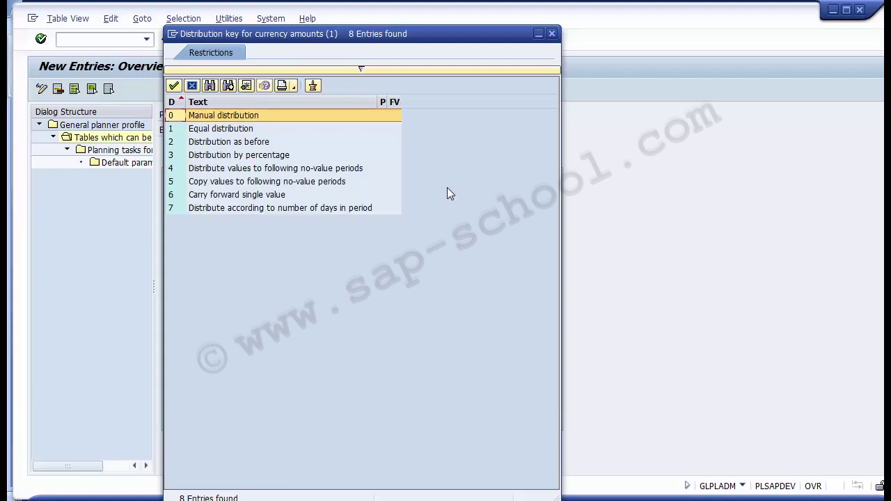
key("Down")
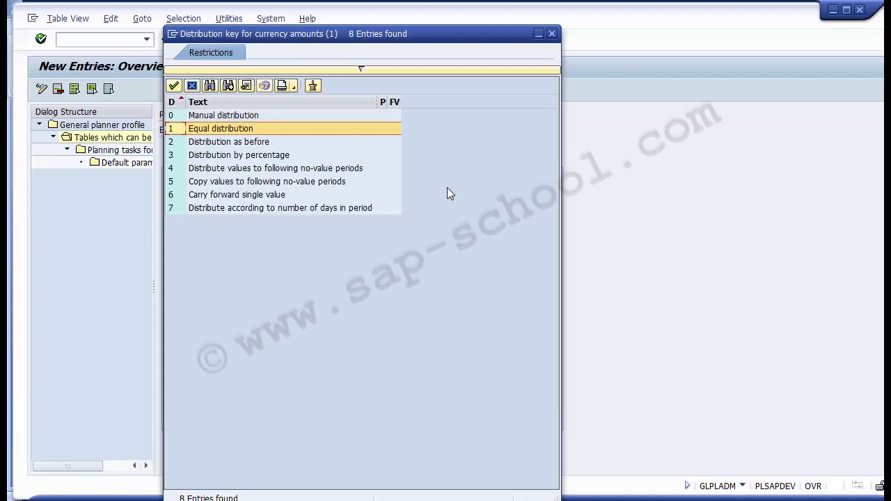
key("Return")
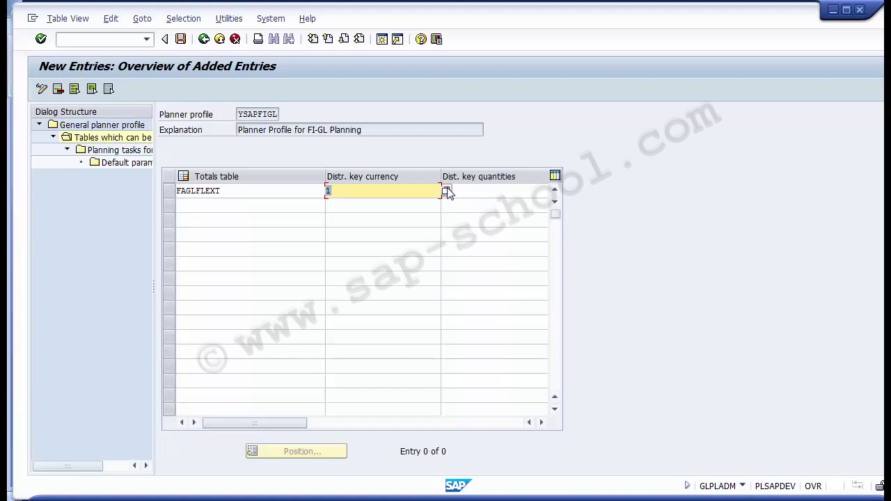
Set the quantities distribution key of the FAGLFLEXT entry to 1, Equal distribution, and save the entry.
key("Tab")
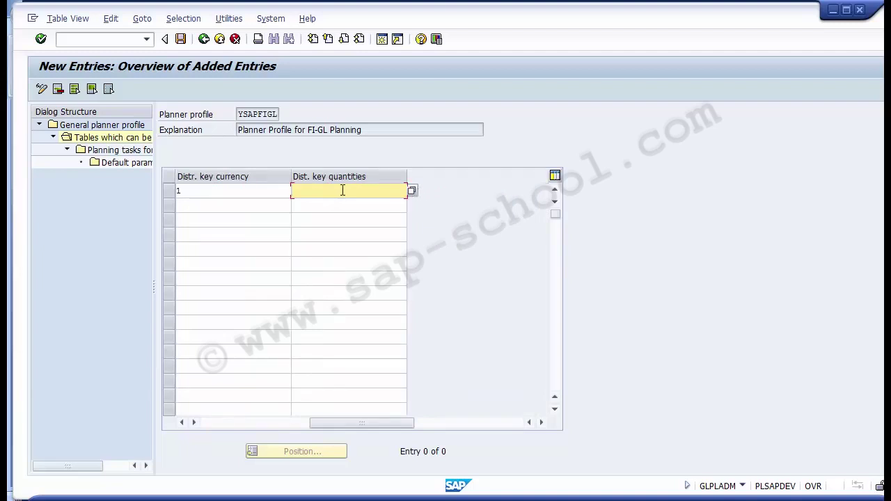
left_click_drag(331, 424, 218, 424)
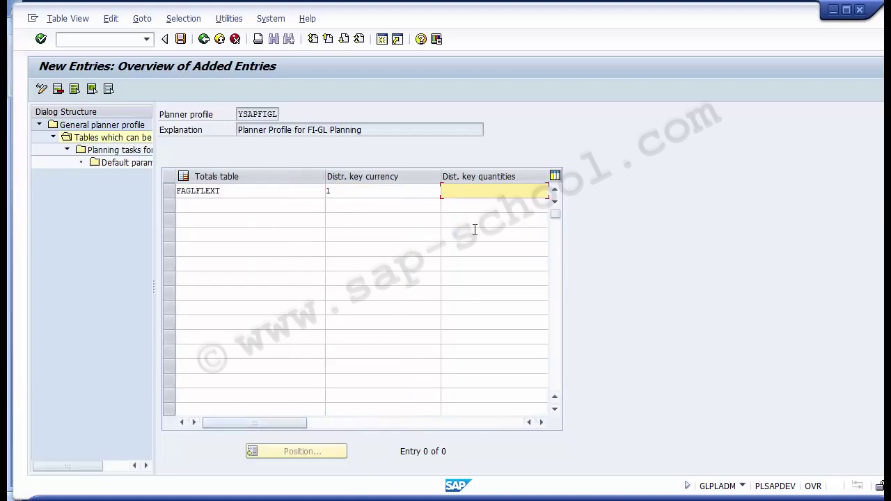
key("F4")
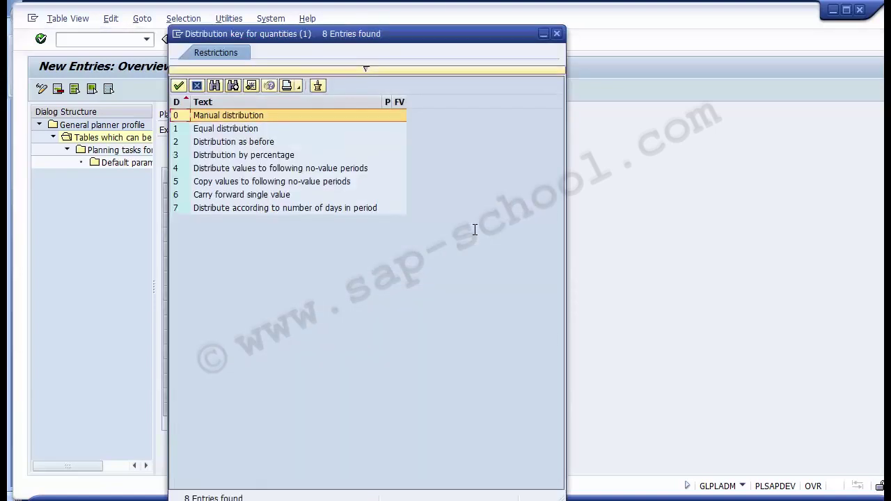
key("Down")
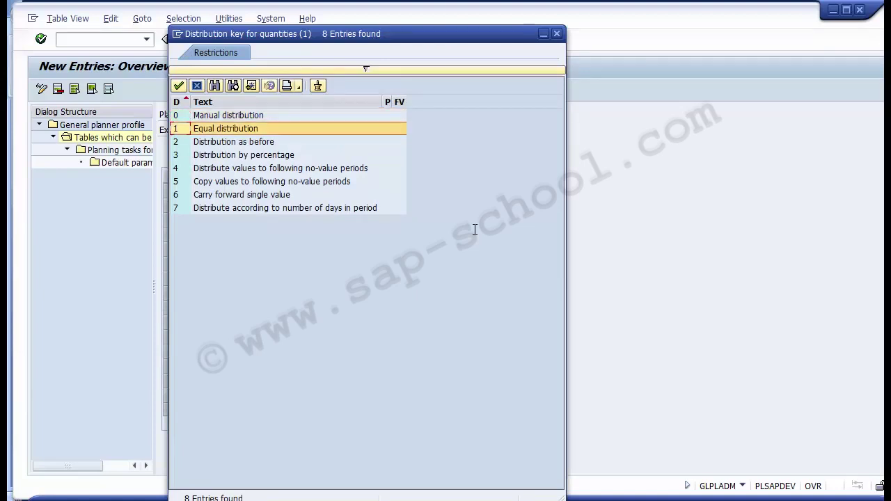
key("Return")
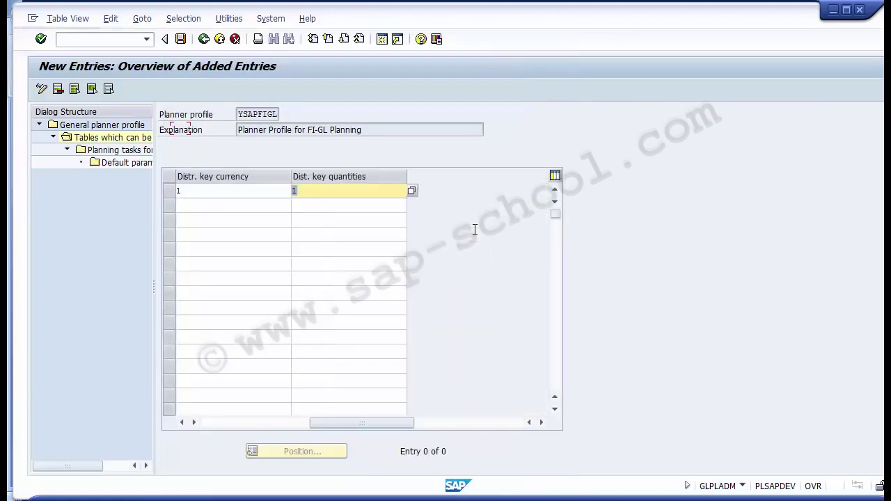
left_click(209, 424)
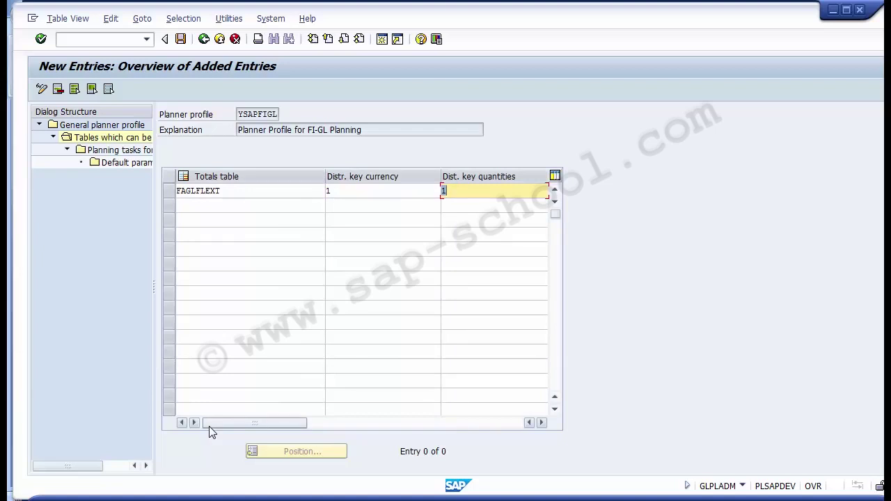
left_click(180, 39)
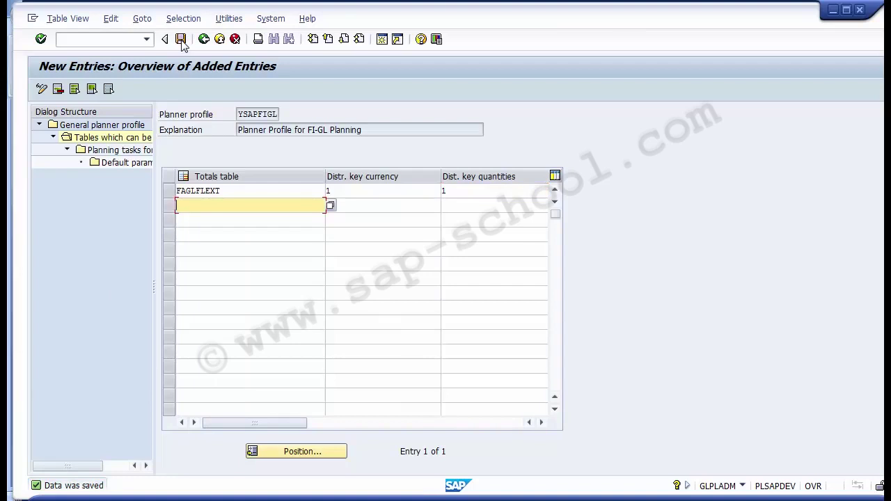
Open the planning tasks for totals table FAGLFLEXT, save, and return to the general planner profile overview.
left_click(170, 191)
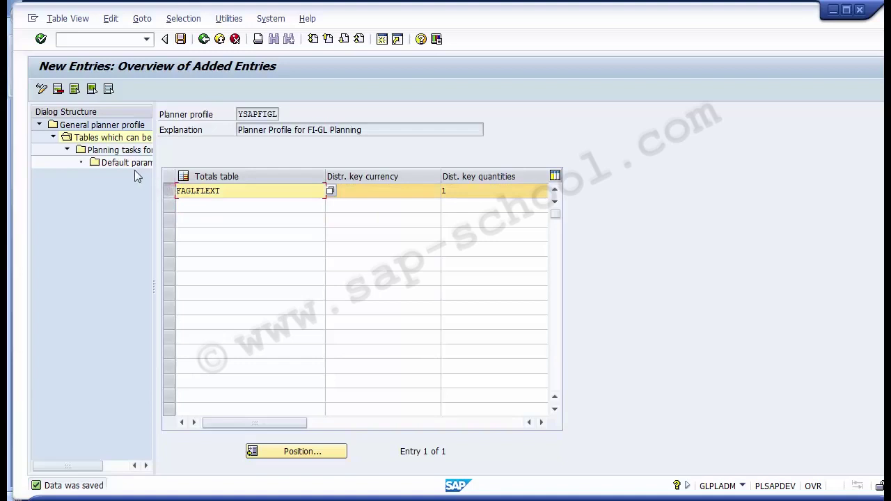
double_click(102, 152)
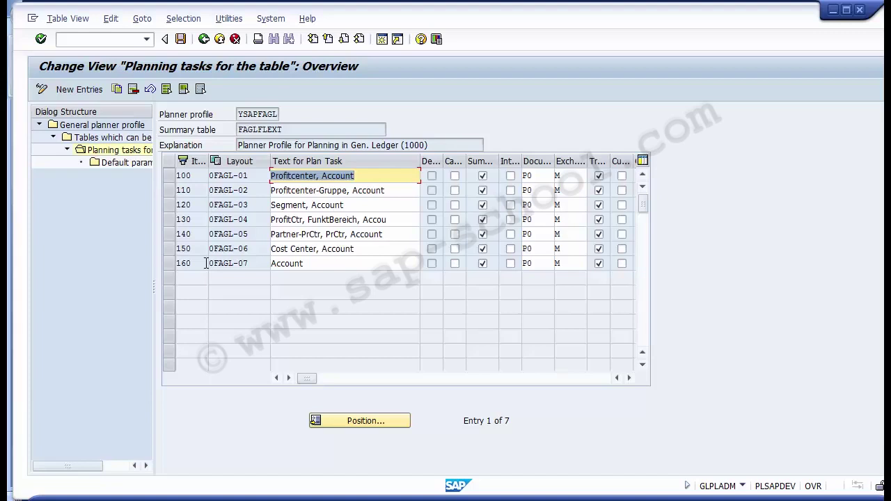
left_click(179, 43)
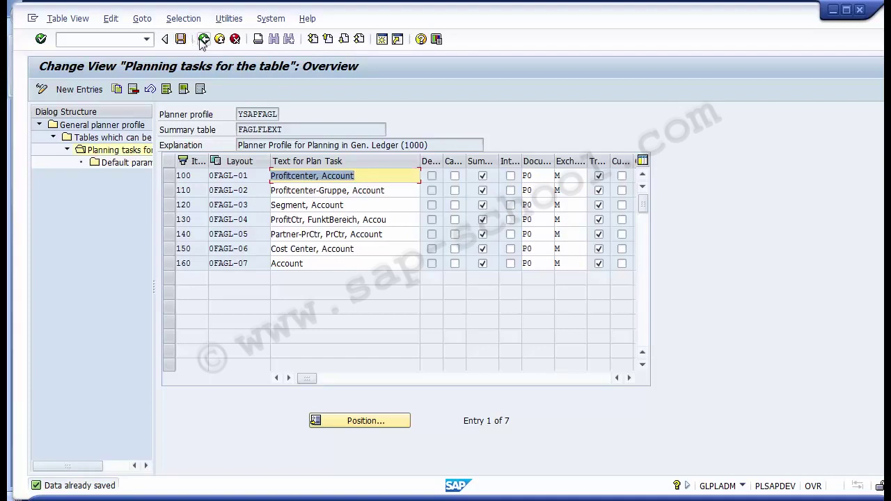
left_click(203, 39)
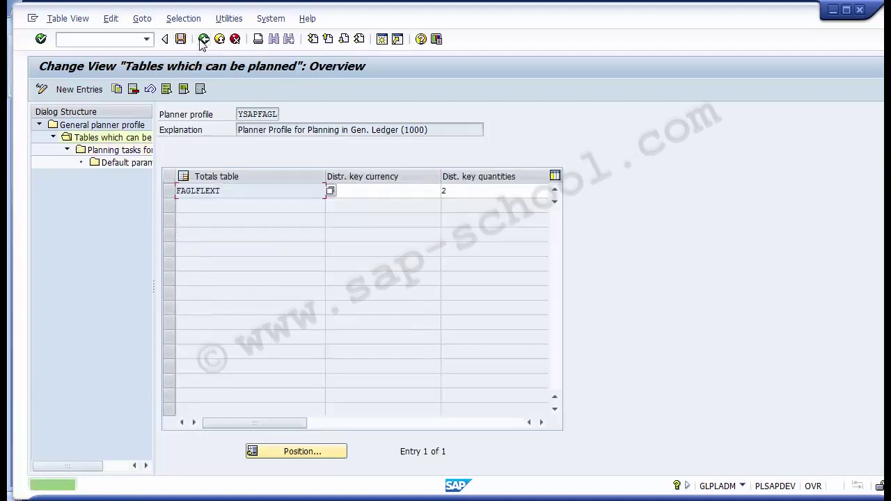
left_click(203, 39)
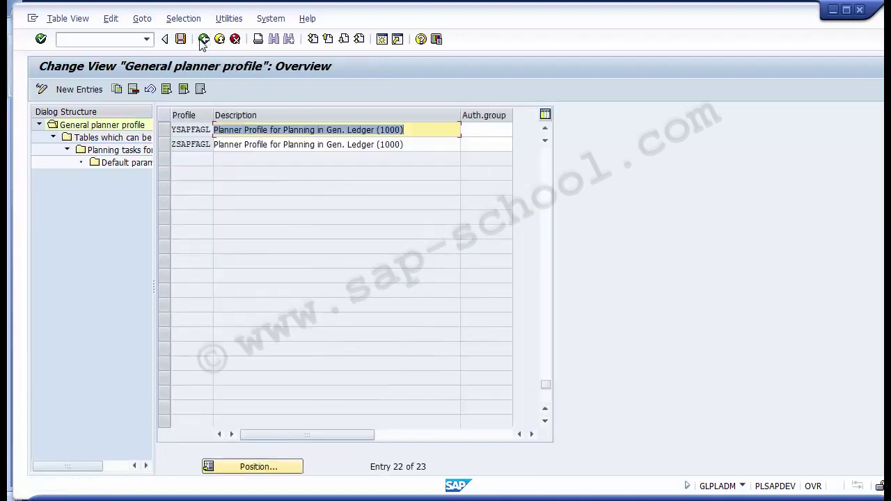
Review the planning tasks for totals table FAGLFLEXT in planner profile YSAPFAGL, and return to the implementation guide.
left_click(165, 131)
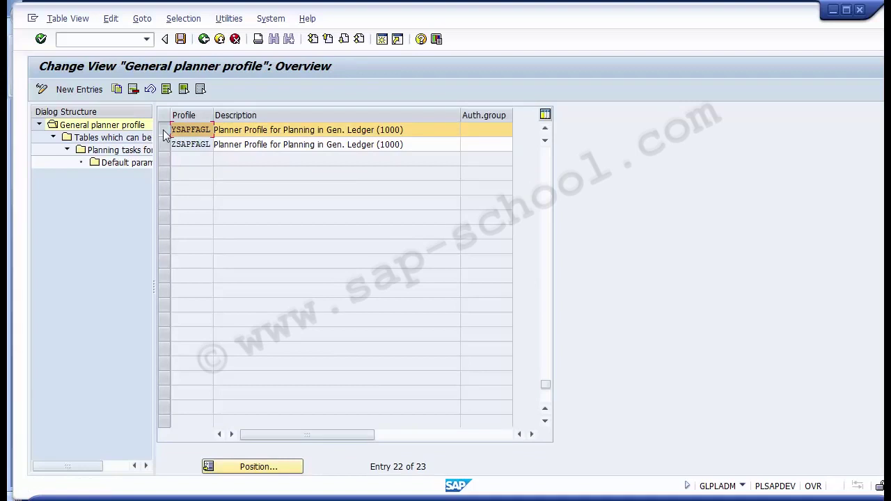
double_click(124, 142)
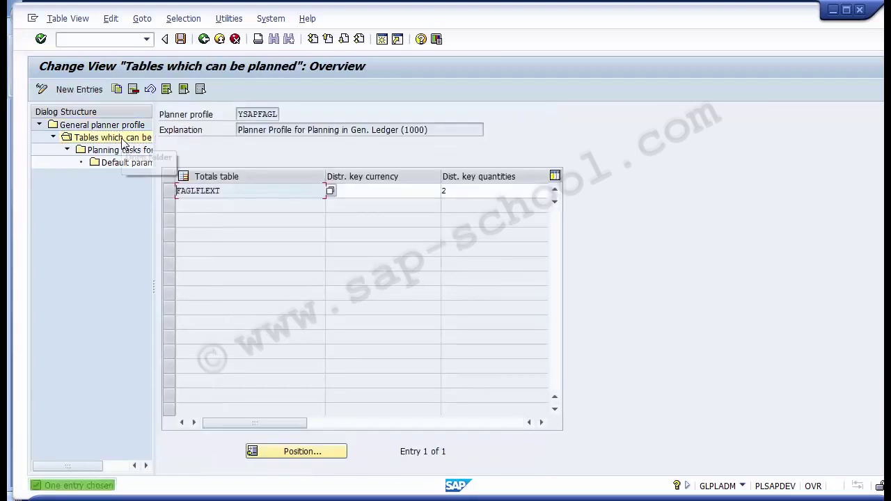
left_click(169, 192)
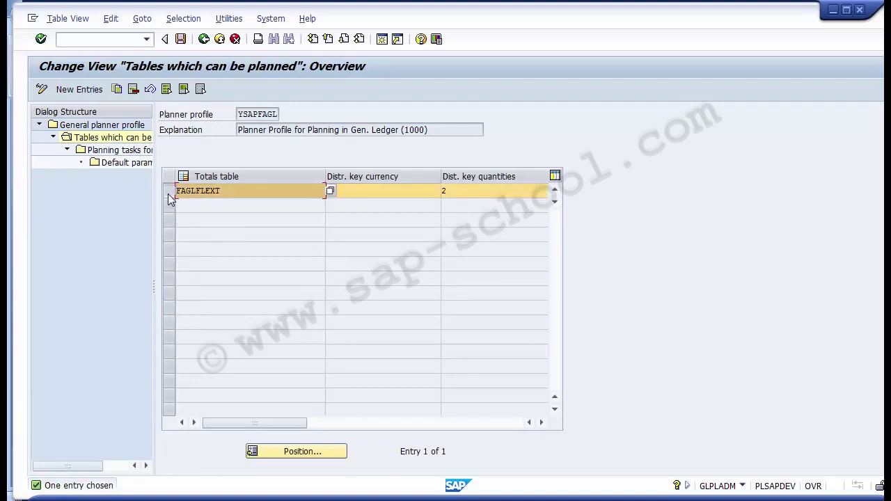
double_click(118, 151)
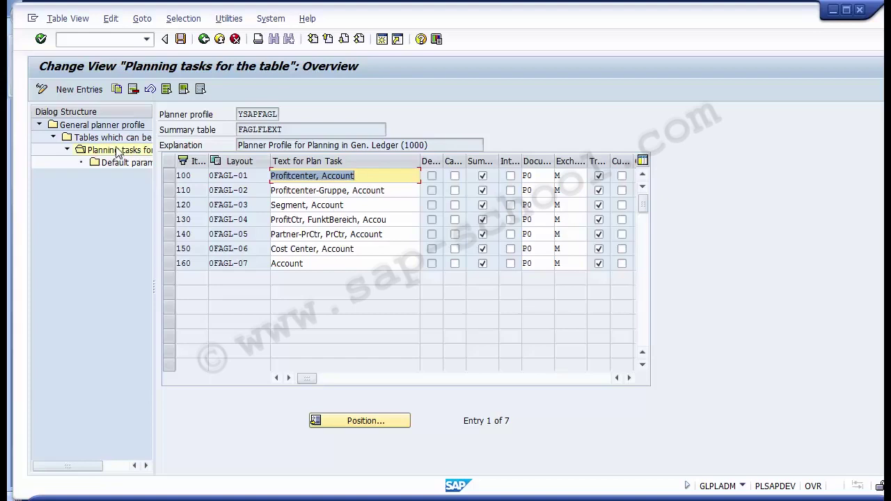
left_click(200, 48)
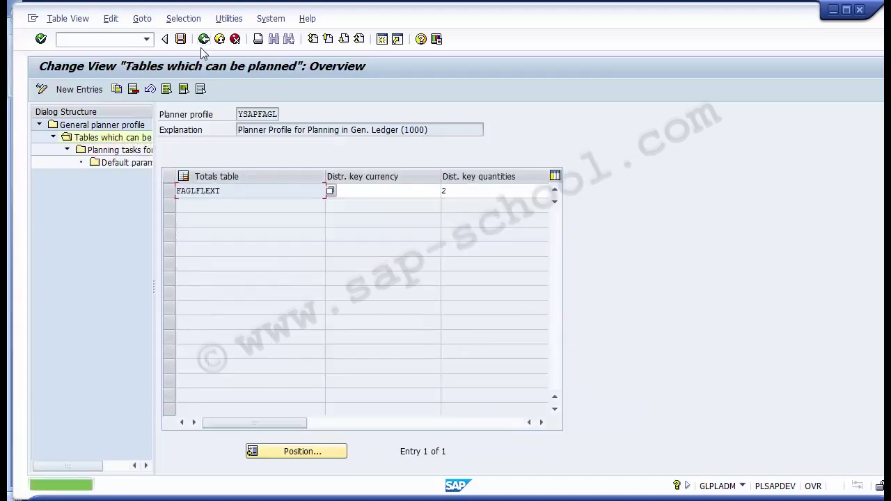
left_click(200, 47)
left_click(200, 48)
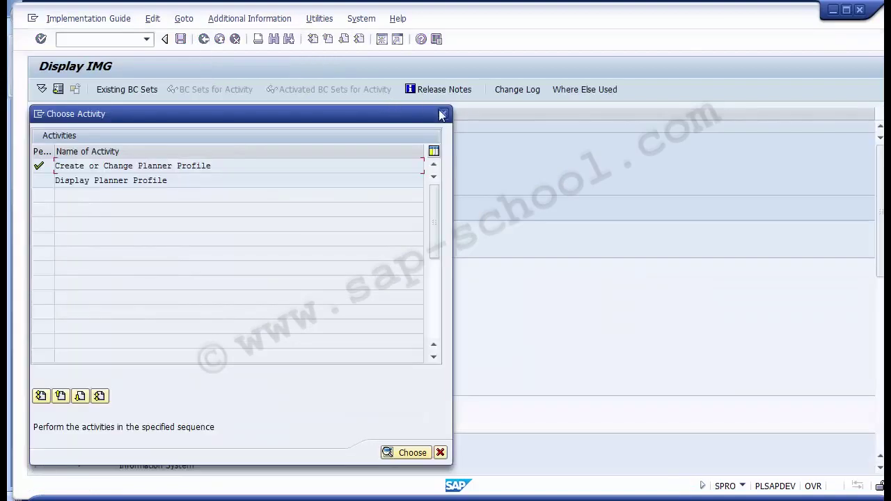
left_click(442, 113)
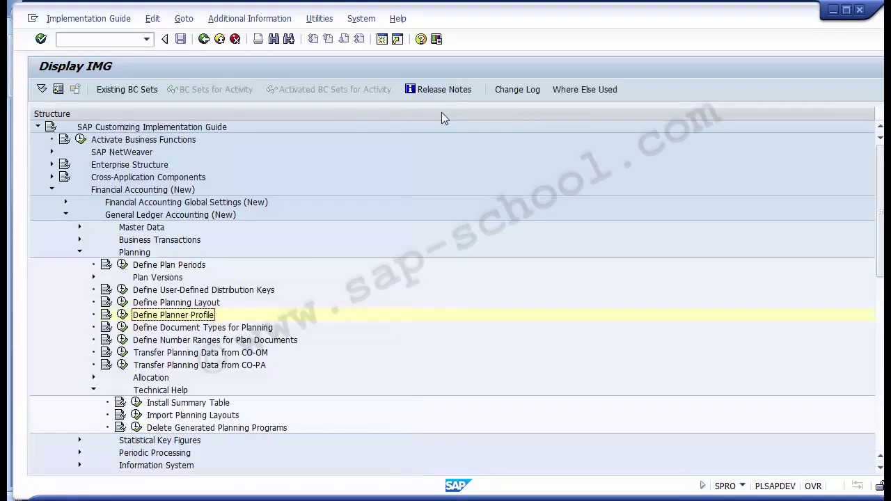
Check the Configuration Steps slide in PowerPoint and switch back to the SAP implementation guide.
left_click(374, 500)
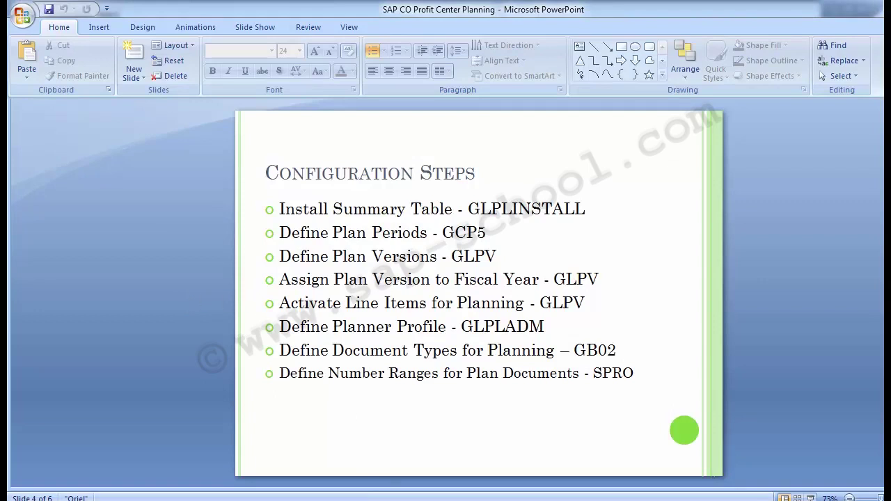
mouse_move(427, 500)
left_click(425, 469)
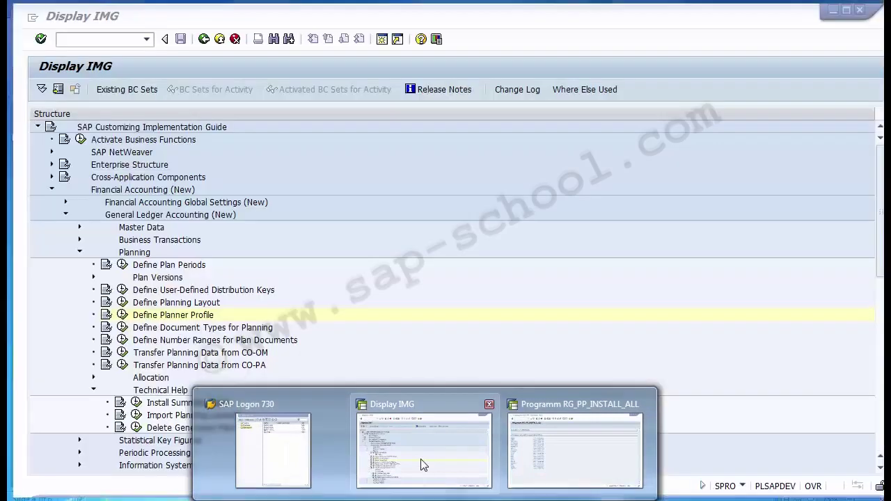
Open the Define Document Types for Planning activity under Financial Accounting (New), General Ledger Accounting (New), Planning.
left_click(198, 330)
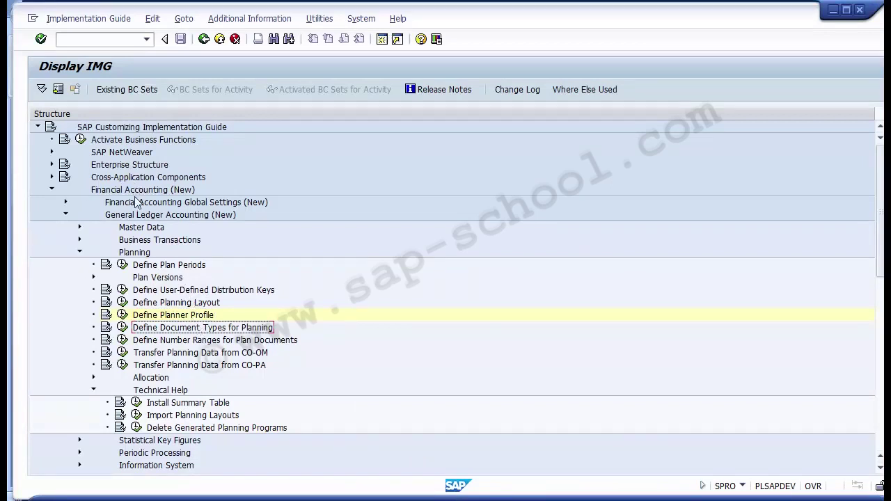
left_click(139, 253)
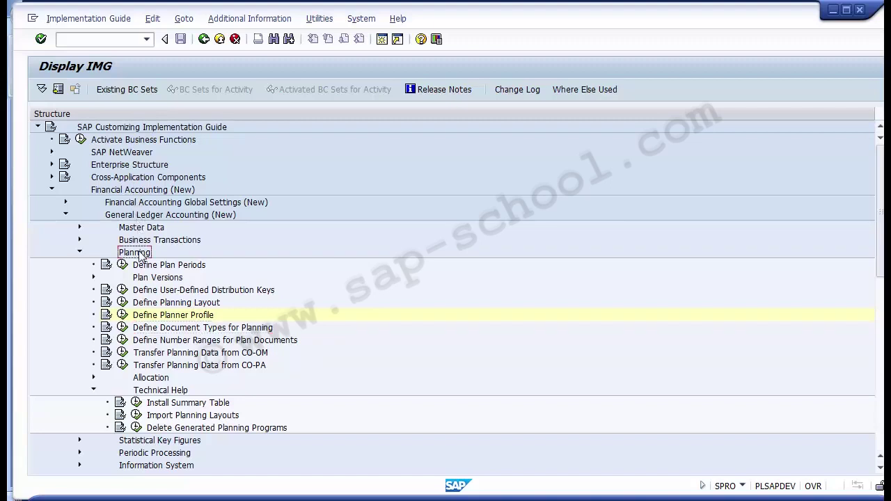
left_click(145, 330)
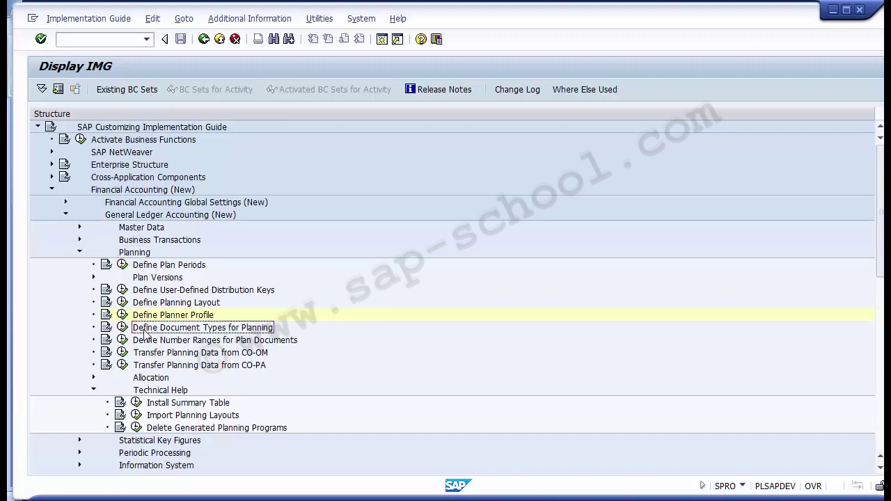
left_click(120, 191)
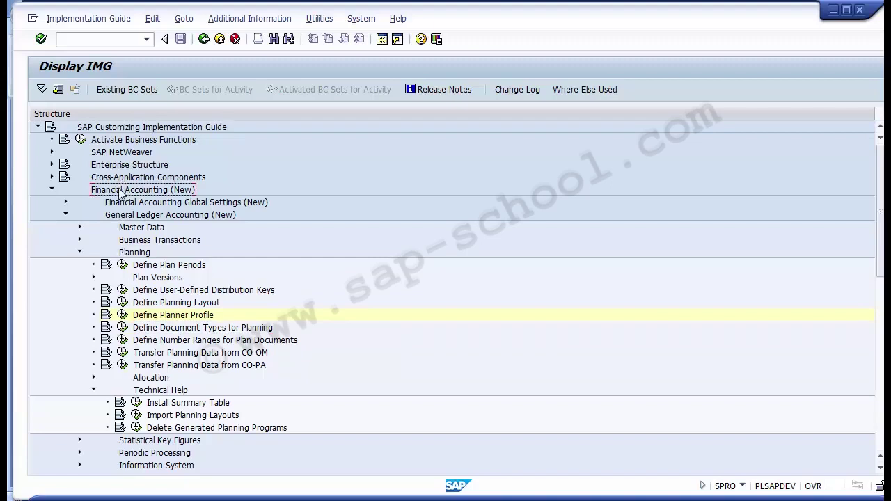
left_click(129, 219)
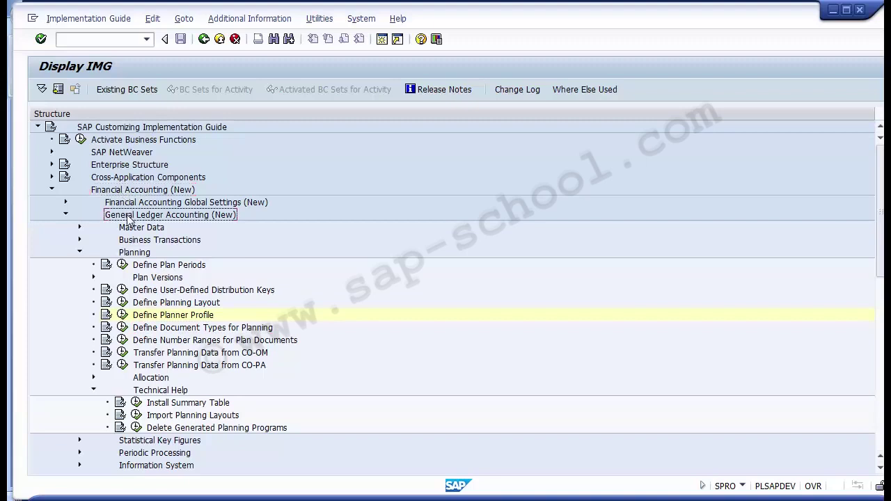
left_click(133, 255)
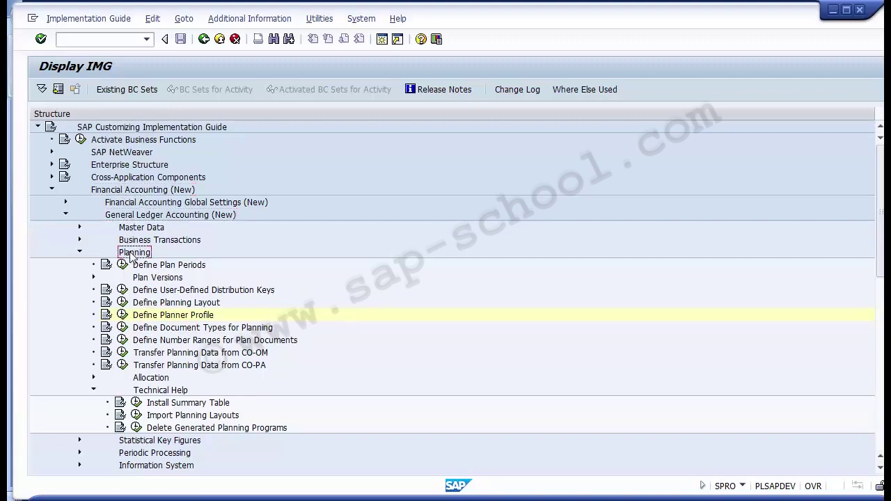
left_click(161, 332)
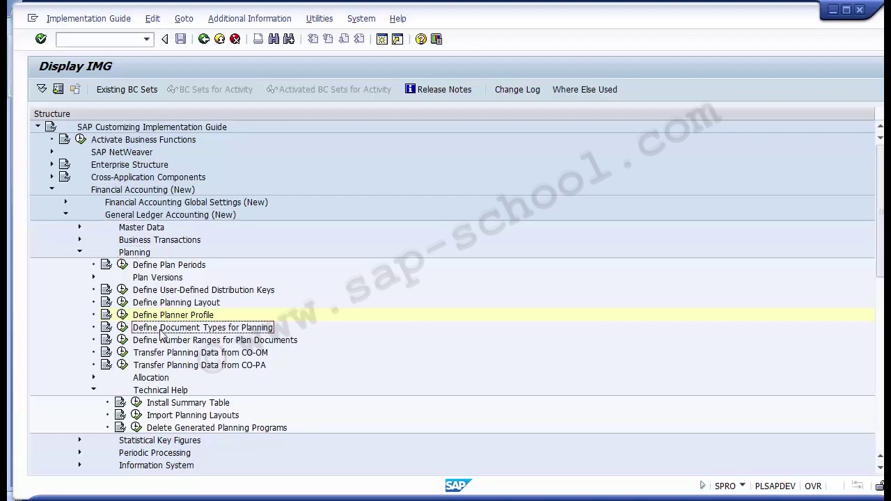
left_click(122, 328)
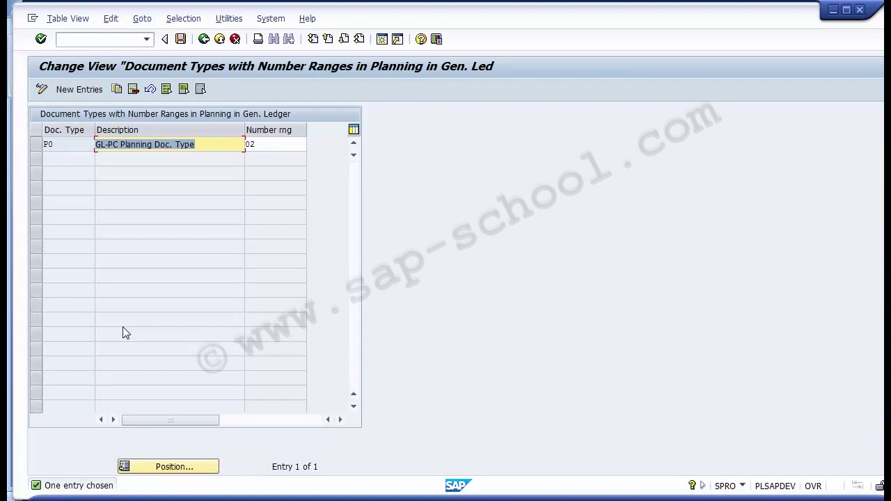
Try to create planning document type P0 with description PC Planning Doc Type and number range 2.
left_click(80, 94)
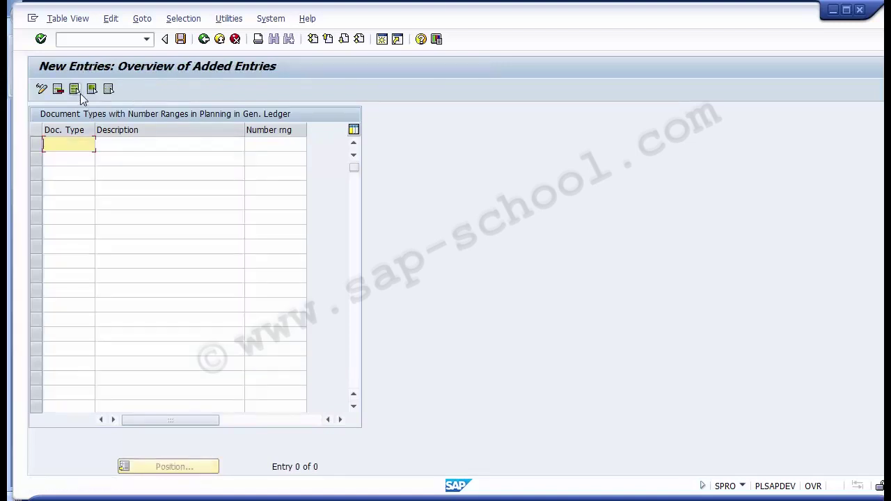
type("Po")
key("BackSpace")
type("0")
key("Tab")
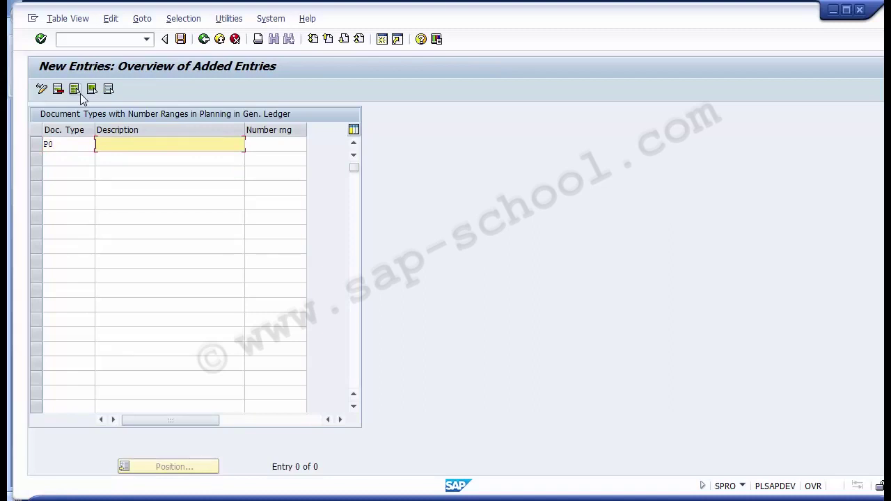
type("PCP")
key("BackSpace")
type("Plann")
key("BackSpace")
key("BackSpace")
type("nning Doc Type")
key("Tab")
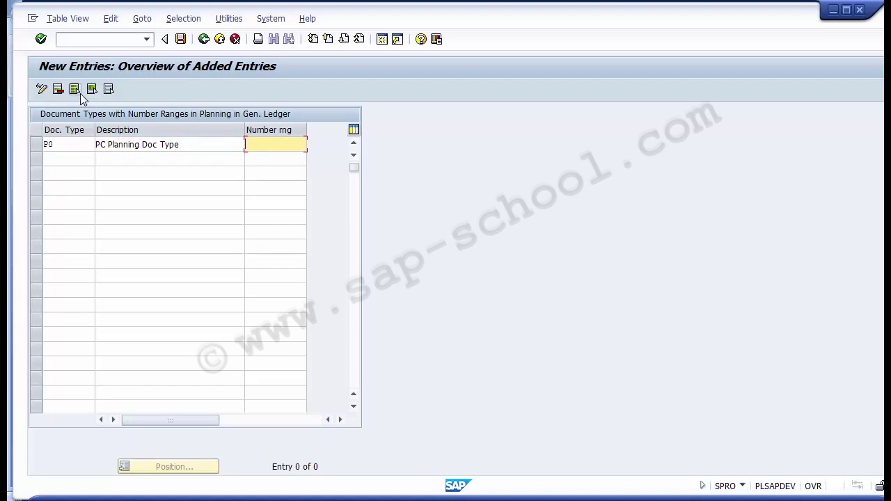
type("2")
left_click(180, 39)
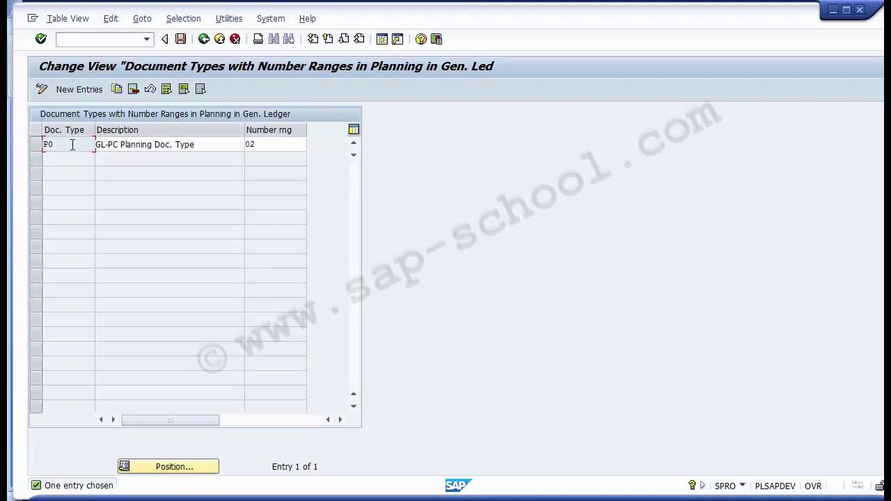
Set the description of planning document type P0 to PC Planning Doc. Type and save it in customizing request DEVK903180.
left_click_drag(72, 145, 43, 141)
left_click(109, 146)
key("BackSpace")
key("BackSpace")
key("BackSpace")
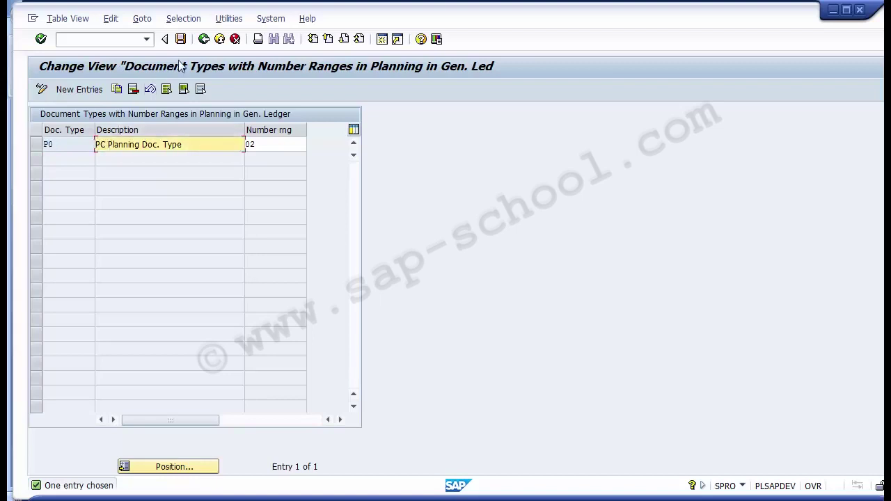
left_click(181, 39)
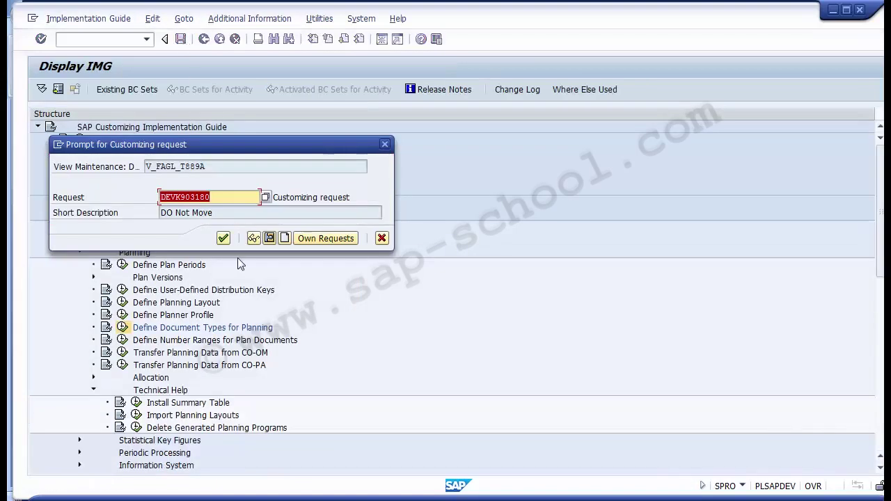
left_click(224, 239)
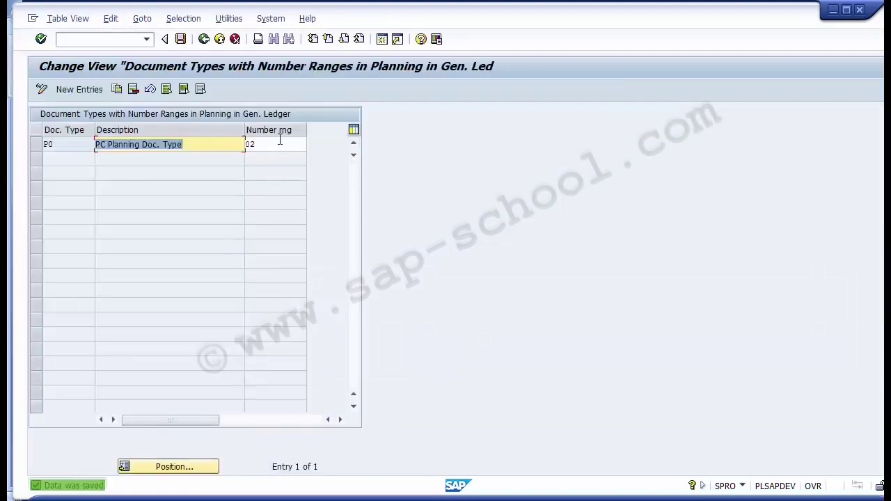
Review document type P0's number range, check the Configuration Steps slide in PowerPoint, and return to the SAP implementation guide.
left_click(282, 142)
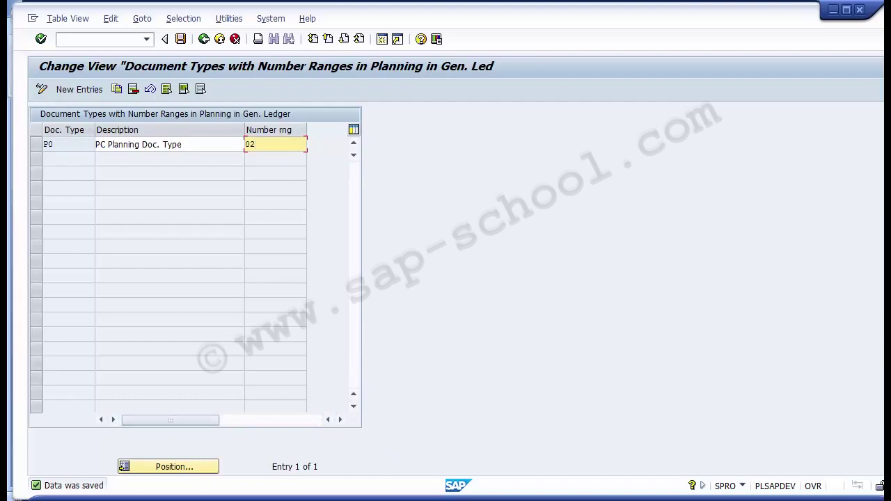
left_click(385, 499)
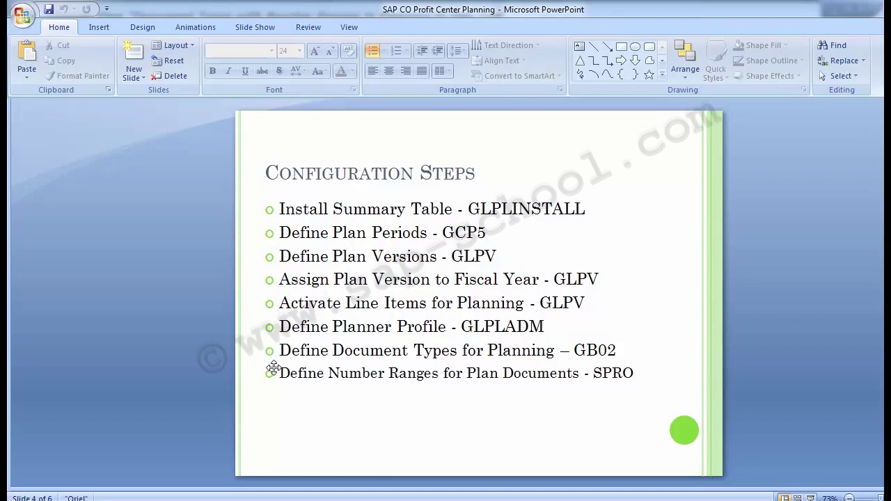
key("alt+Tab")
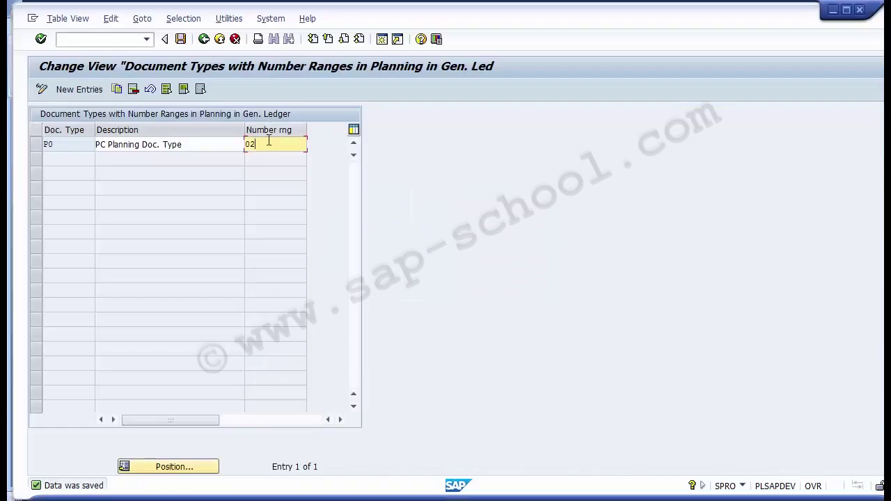
left_click_drag(269, 142, 246, 144)
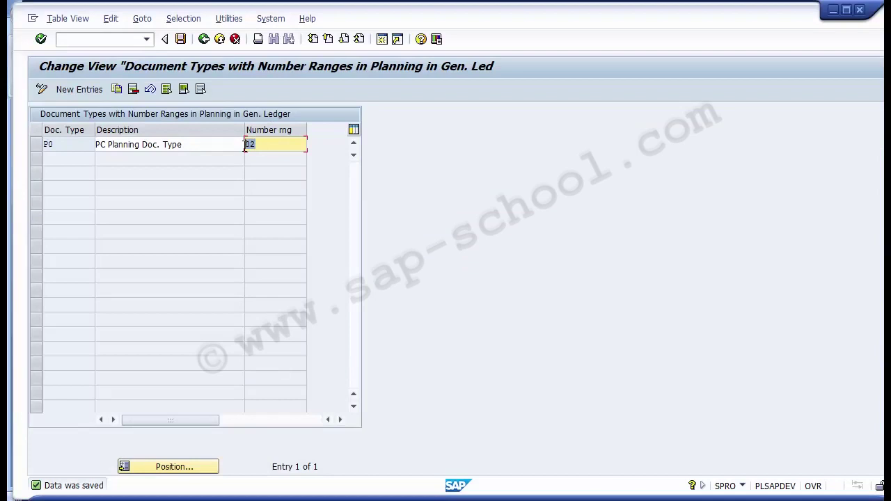
left_click(203, 39)
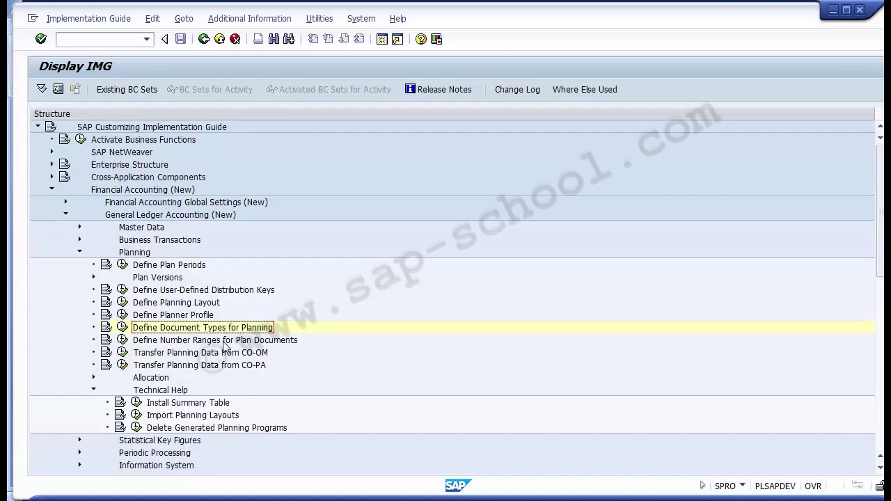
Open Define Number Ranges for Plan Documents and start maintaining the number range groups for local plan documents.
left_click(225, 343)
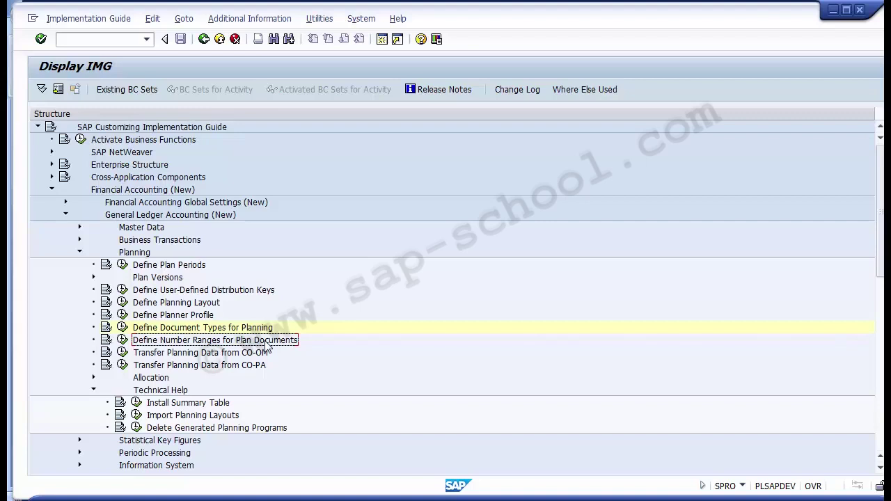
left_click(124, 341)
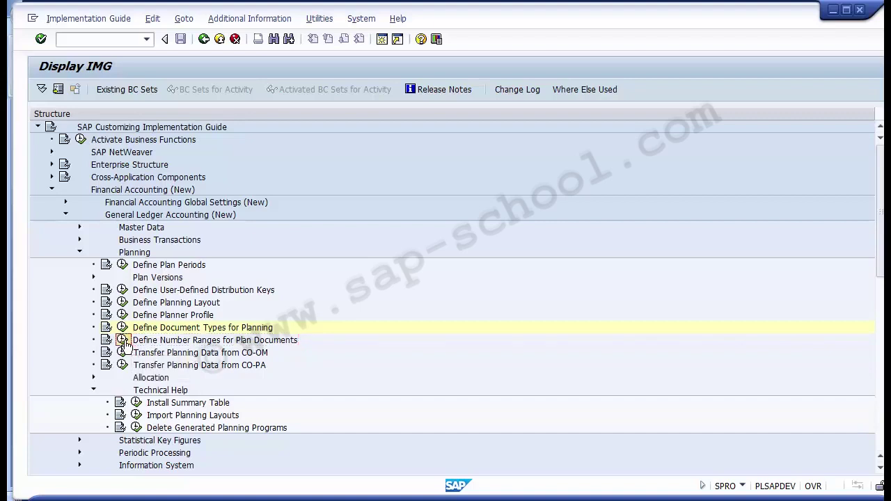
left_click(124, 341)
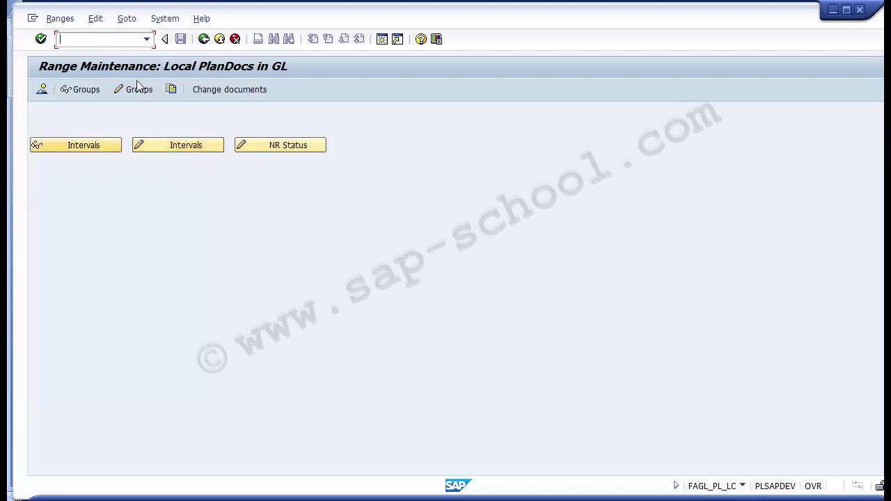
left_click(137, 101)
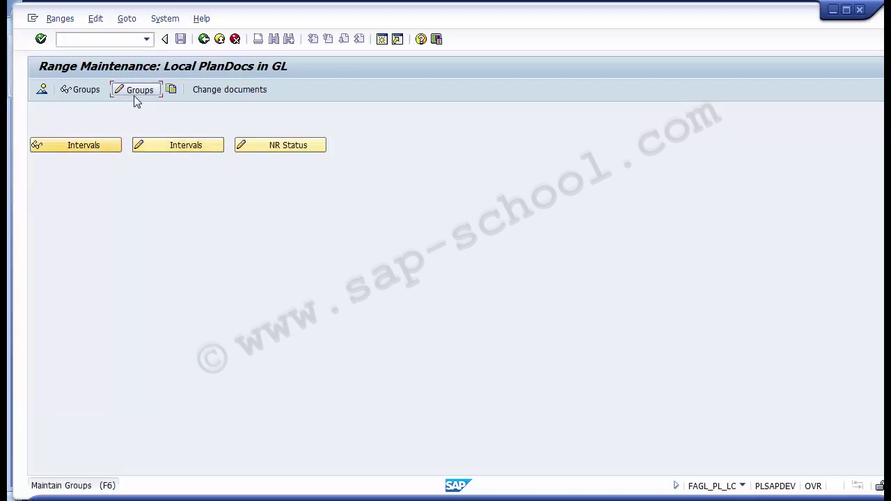
left_click(134, 92)
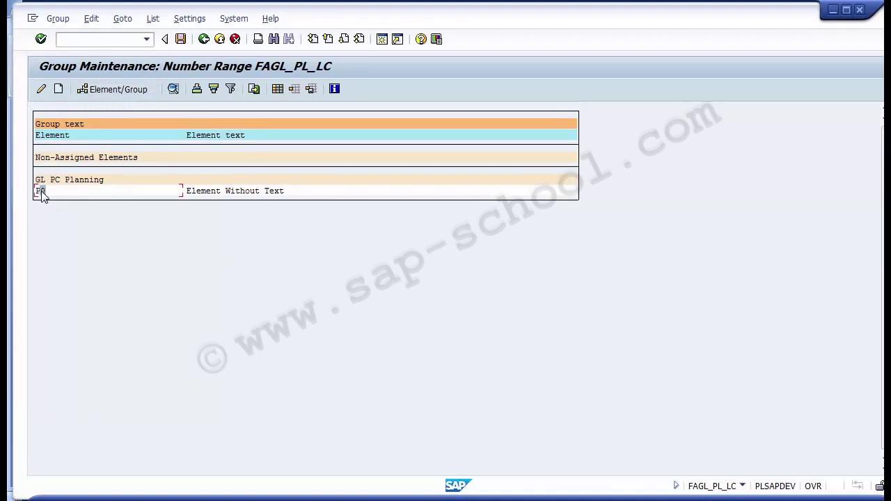
Assign element P0 to the GL PC Planning group with number range 02 and save the changes on leaving.
left_click(99, 92)
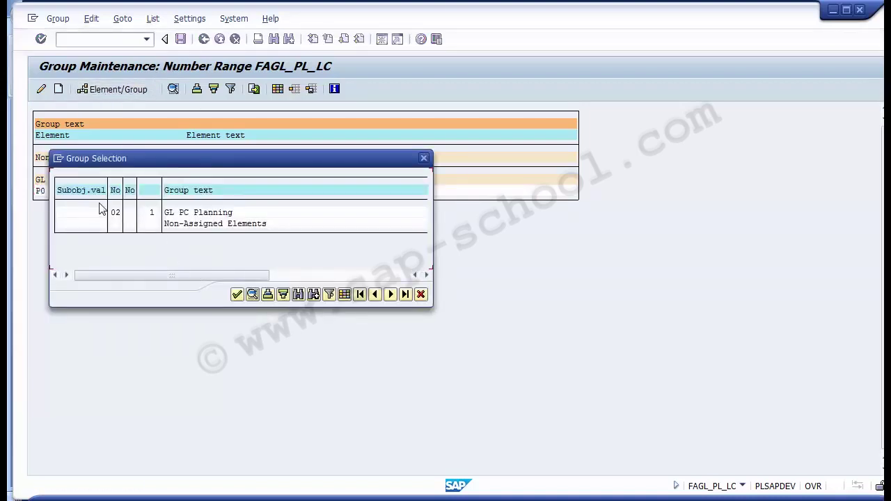
left_click(185, 215)
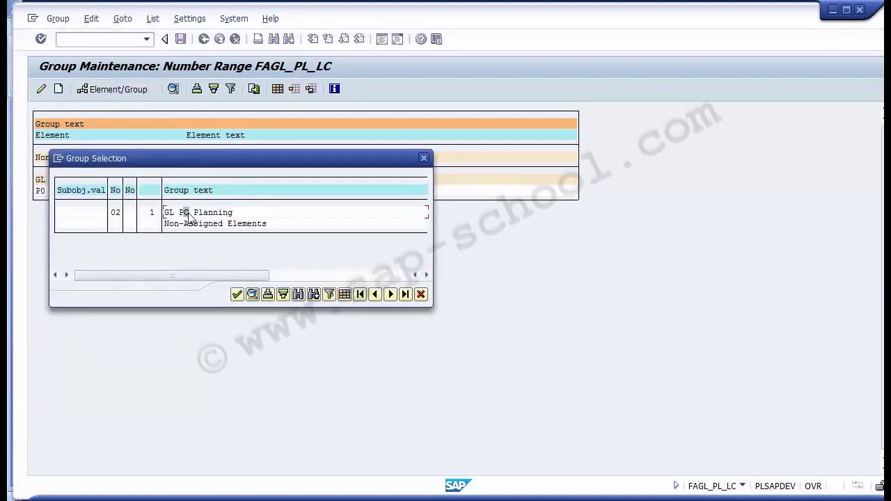
left_click(117, 216)
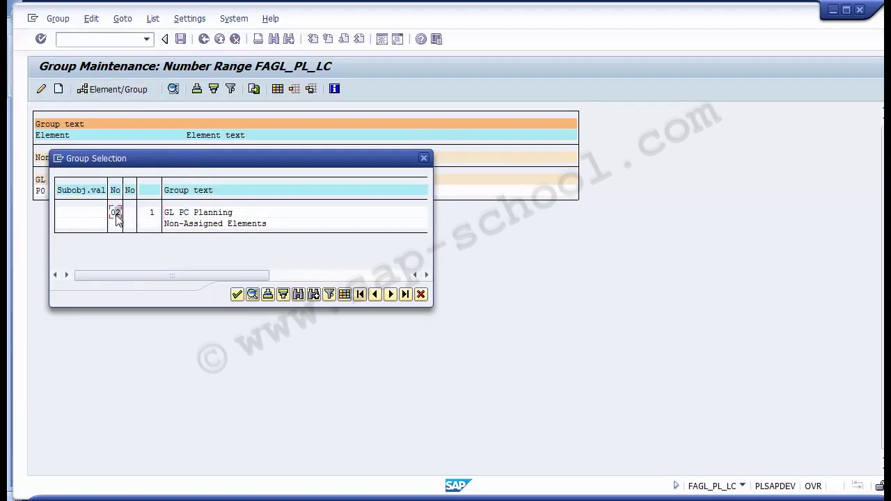
left_click(237, 294)
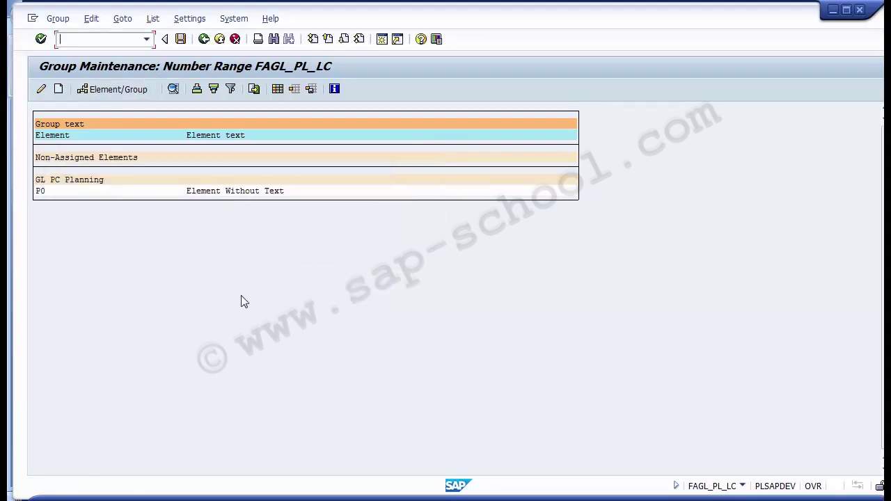
left_click(204, 40)
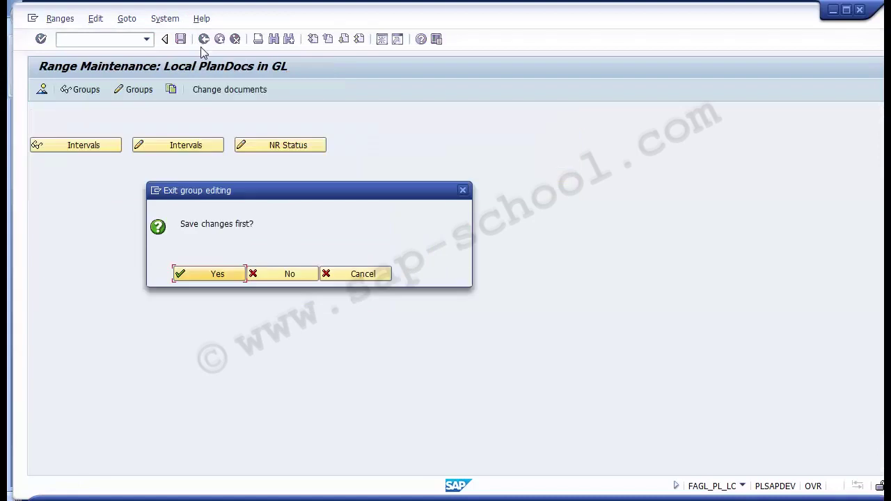
left_click(210, 275)
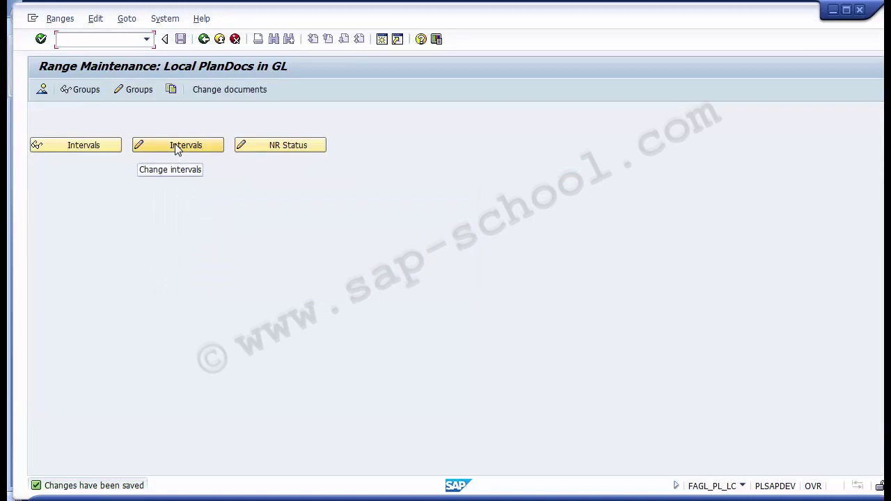
left_click(136, 90)
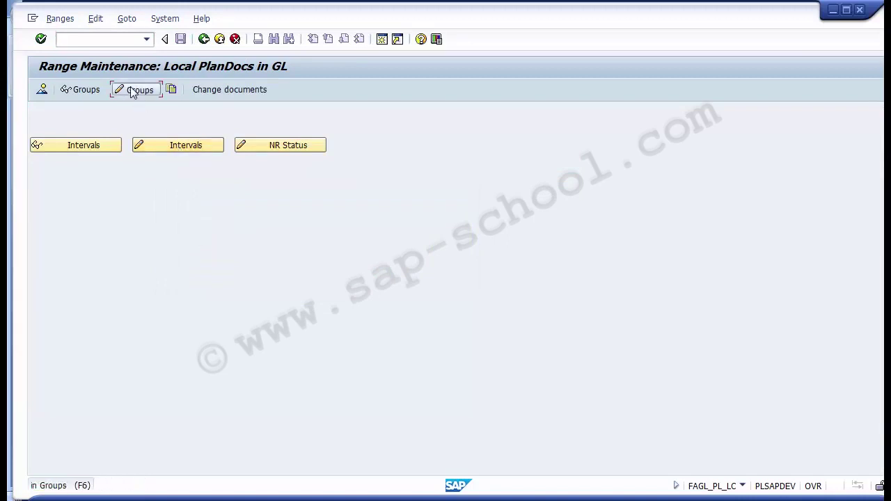
left_click(41, 192)
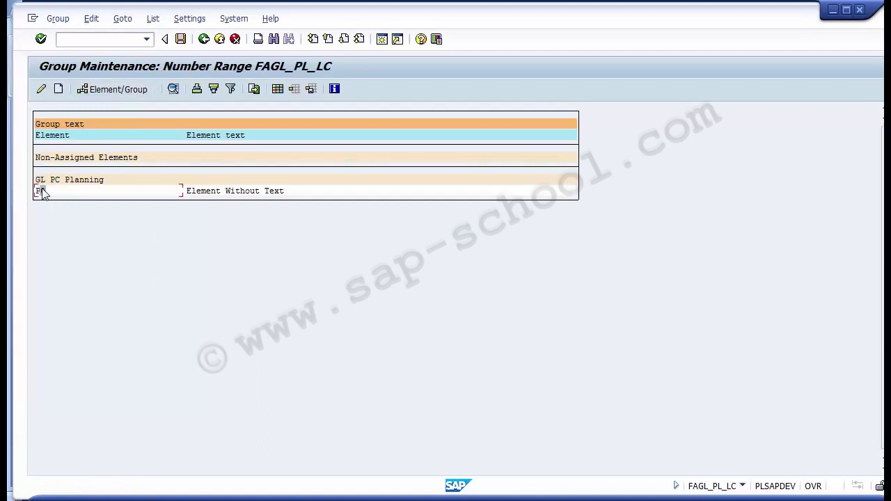
left_click(131, 22)
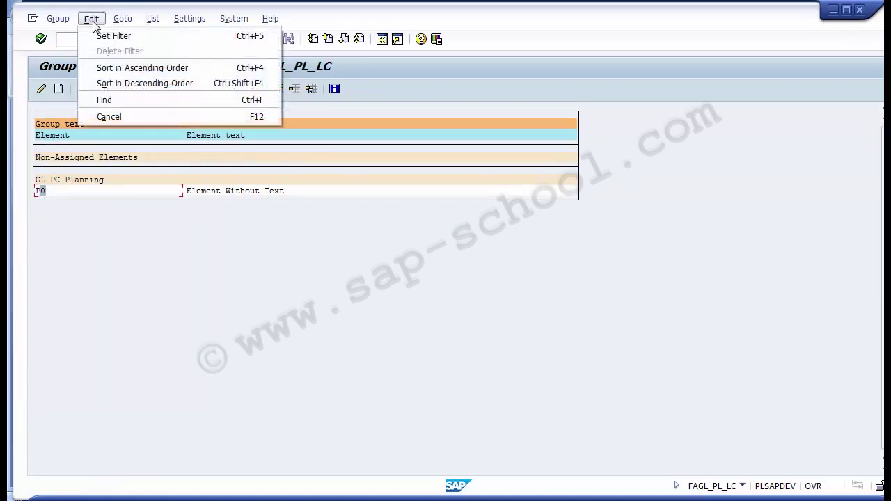
mouse_move(61, 23)
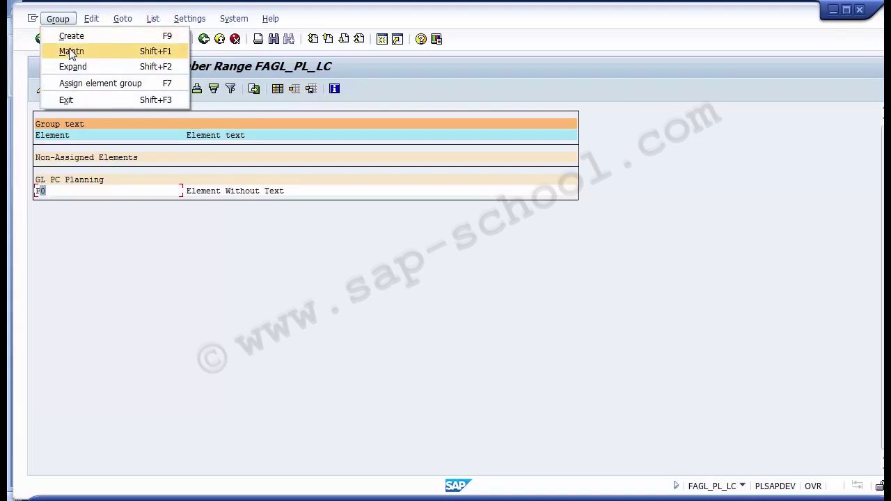
left_click(71, 51)
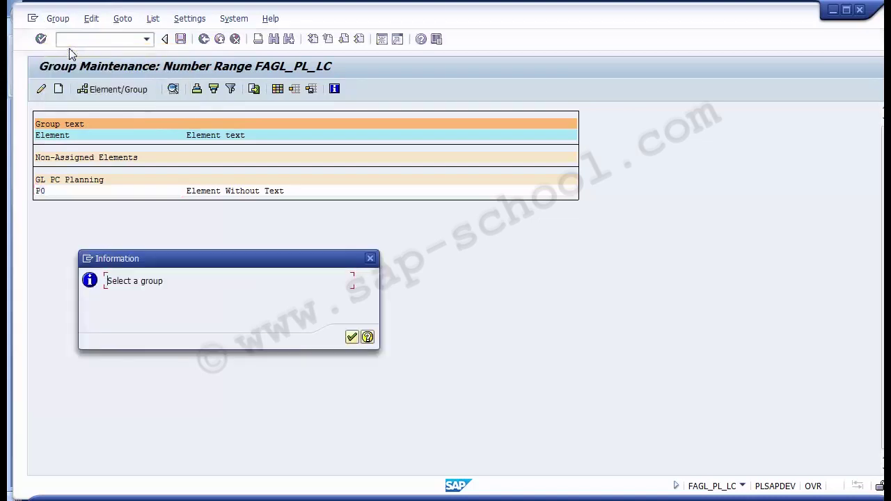
key("Return")
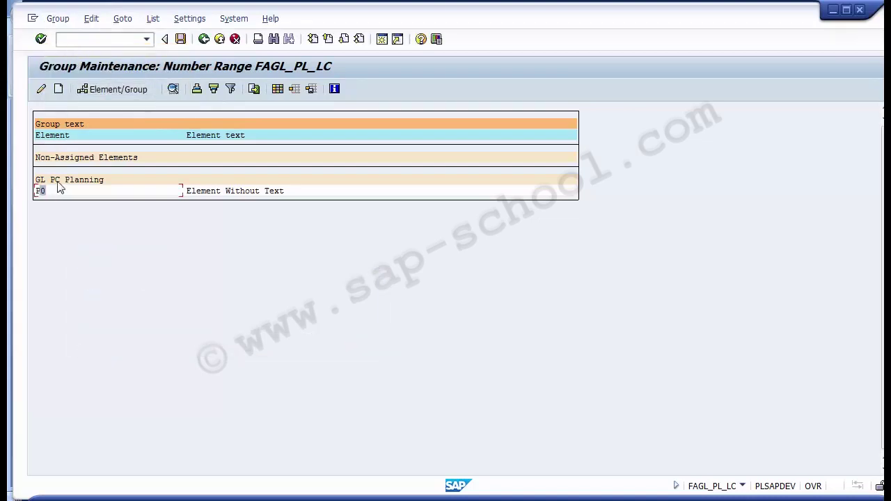
left_click(58, 181)
left_click(59, 20)
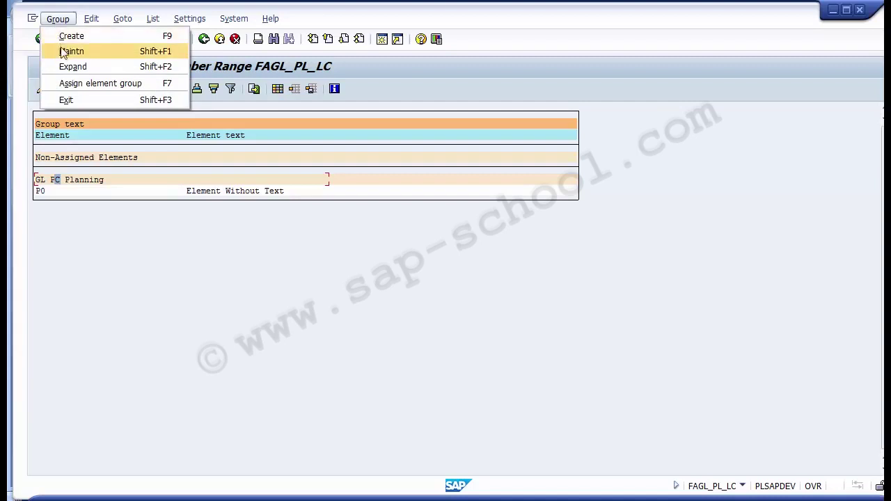
left_click(63, 53)
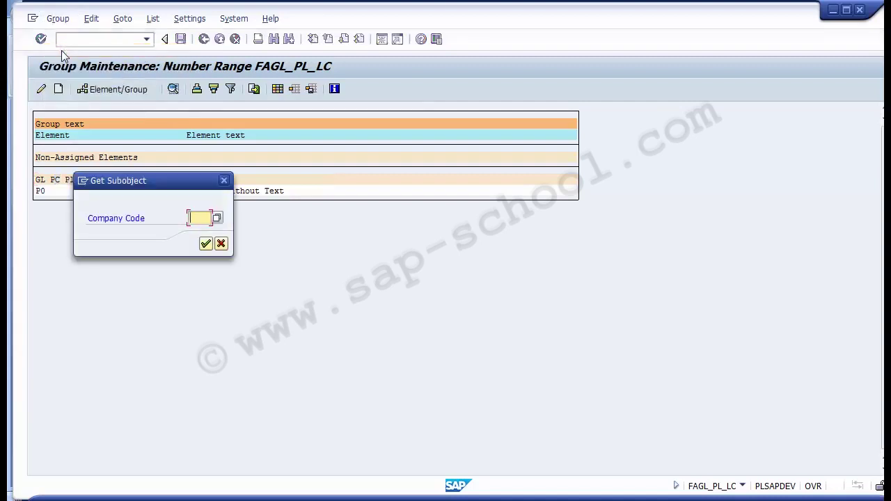
left_click(223, 181)
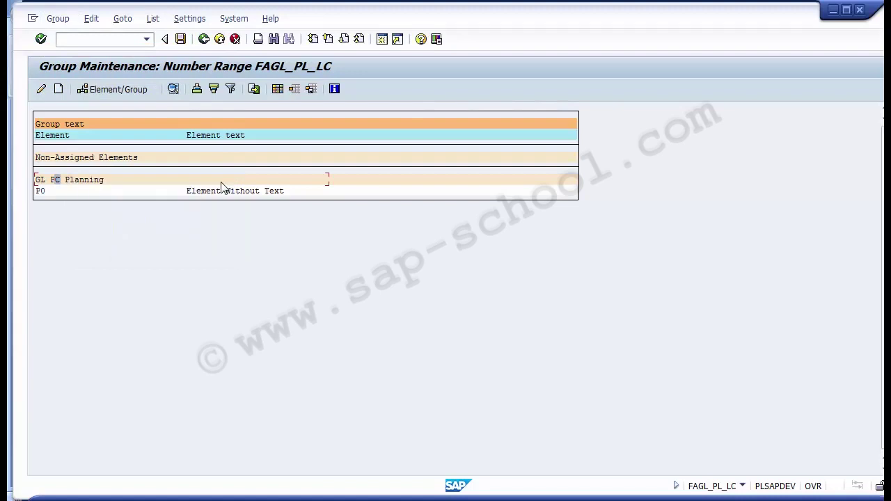
left_click(204, 39)
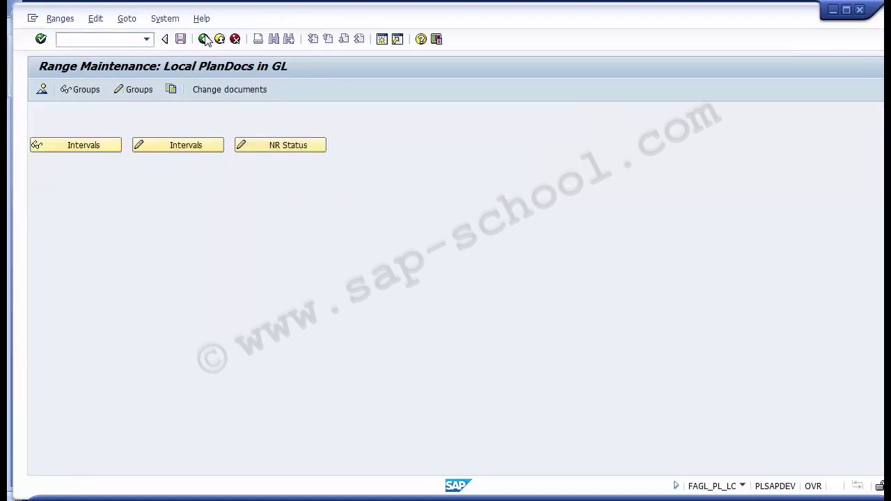
left_click(204, 39)
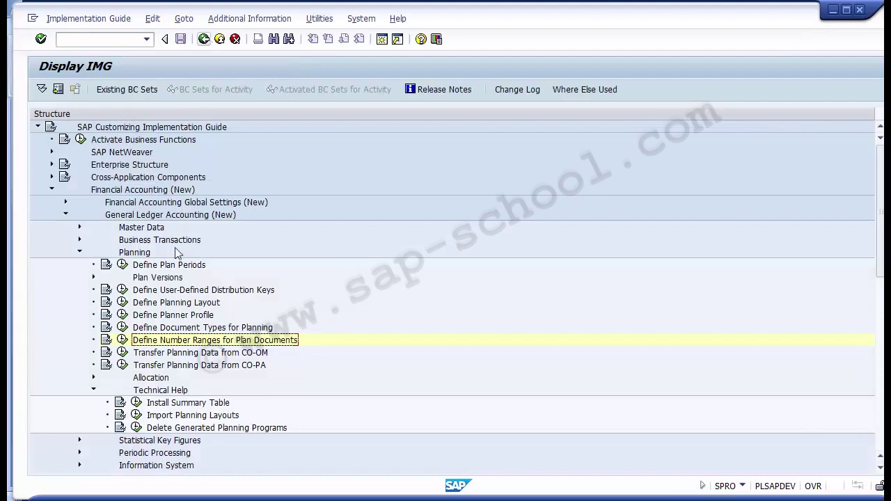
Open the number range intervals of the GL PC Planning group for company code 1000 under Define Number Ranges for Plan Documents.
left_click(122, 340)
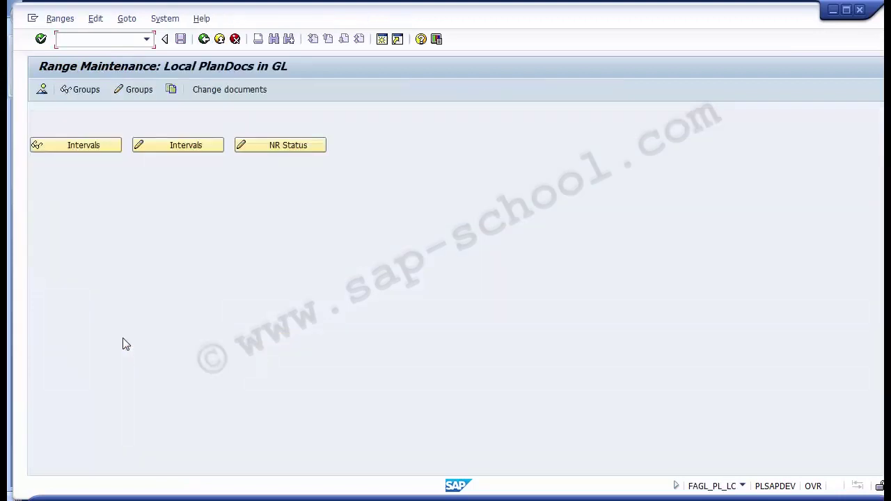
left_click(137, 95)
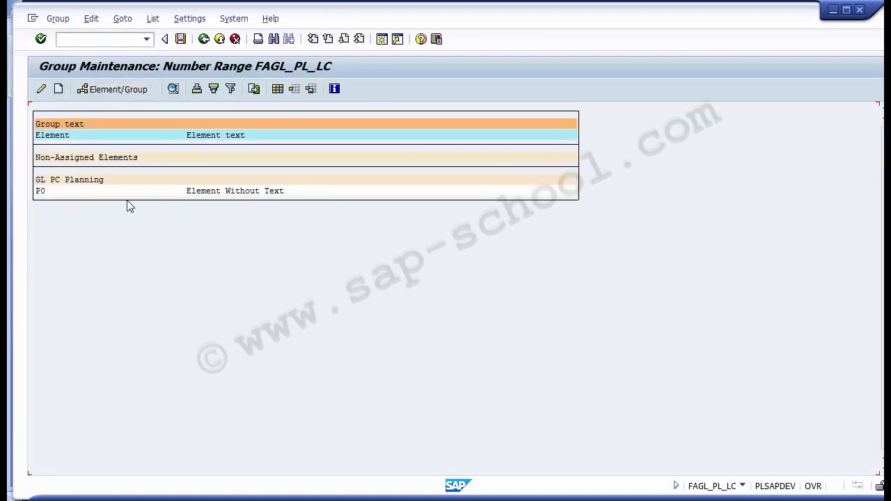
left_click(61, 183)
left_click(57, 183)
type("PC")
left_click(57, 180)
left_click(58, 19)
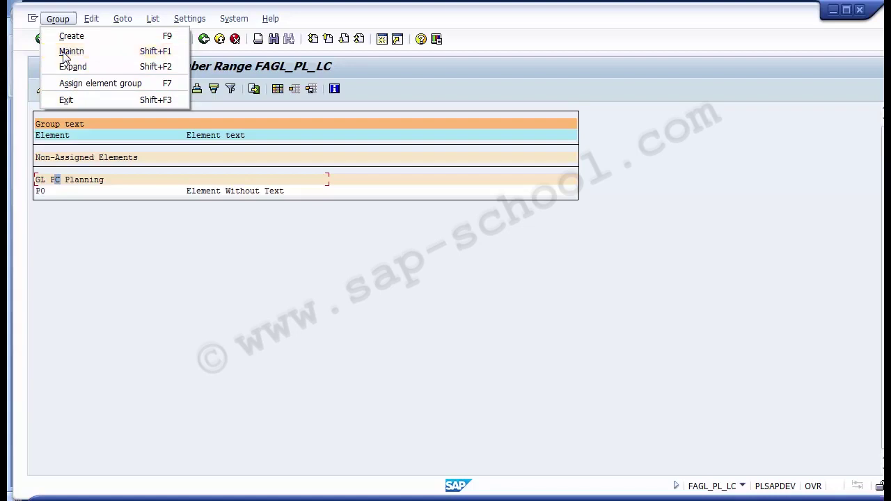
left_click(63, 53)
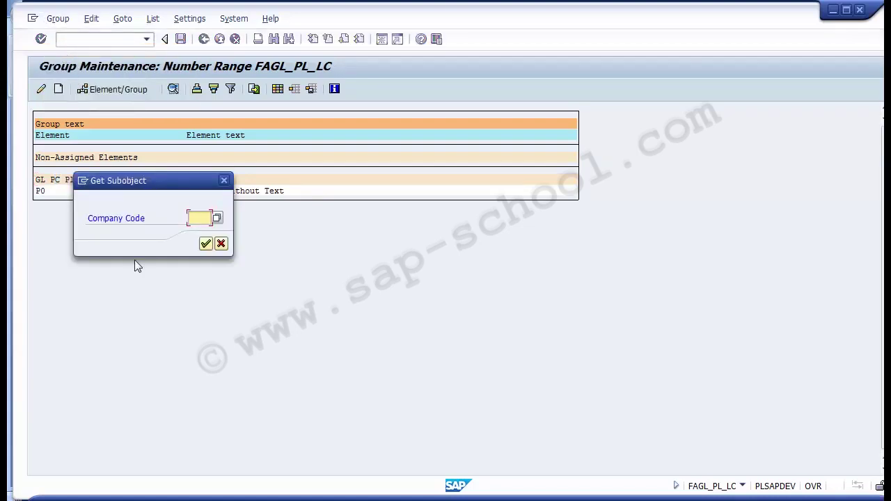
type("100")
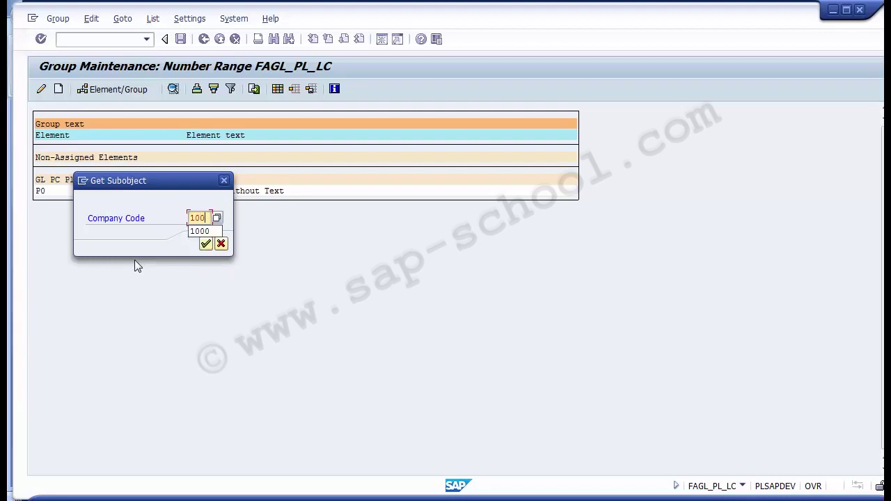
type("0")
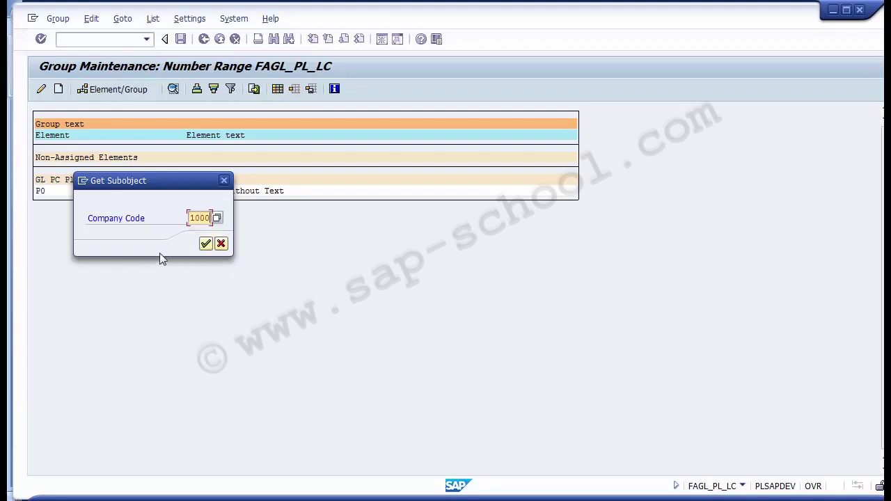
left_click(205, 244)
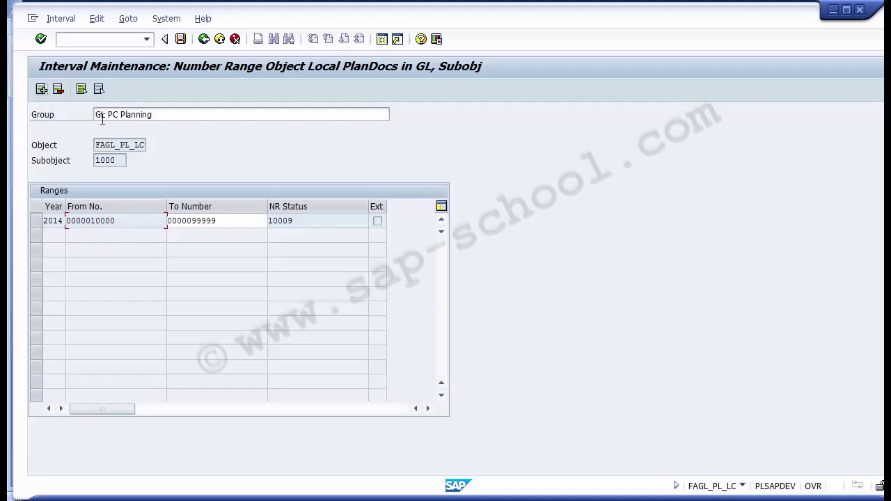
Add an interval for year 2015 to the GL PC Planning group, from number 1000000 to 100999999.
left_click(41, 89)
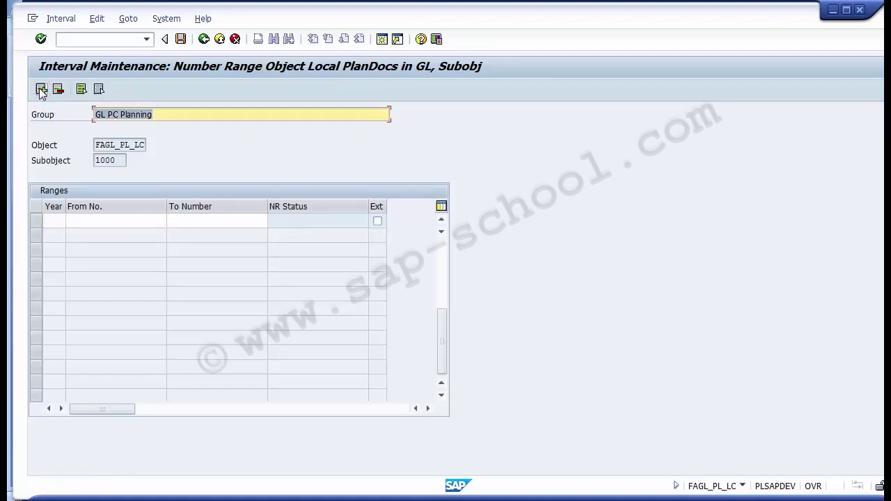
left_click(56, 222)
left_click(80, 221)
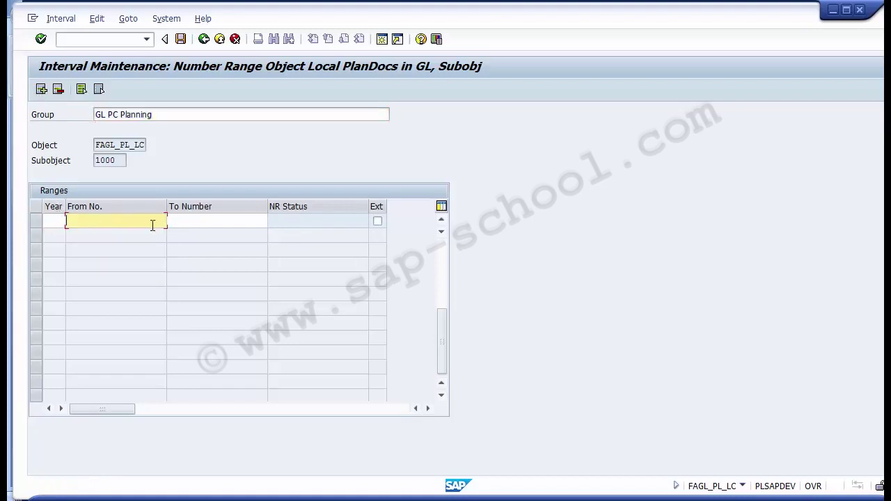
left_click(179, 221)
left_click(136, 220)
left_click(51, 222)
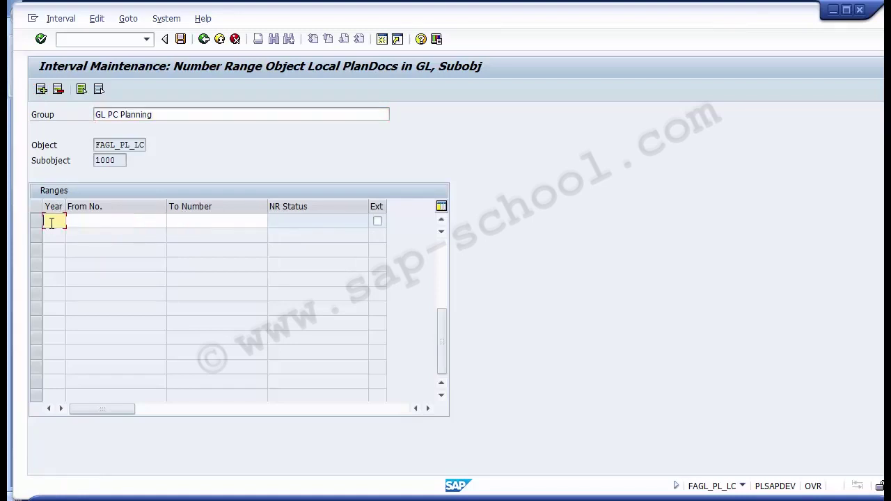
type("2015")
key("Tab")
type("1")
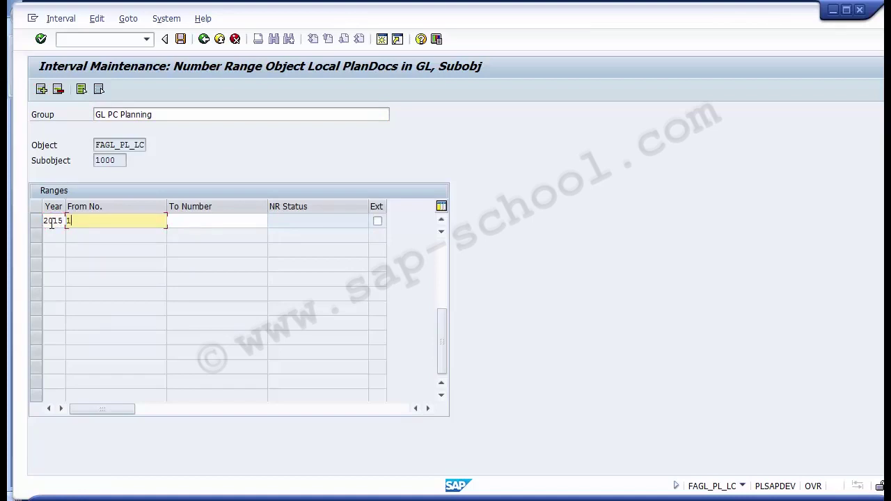
type("000000")
key("Tab")
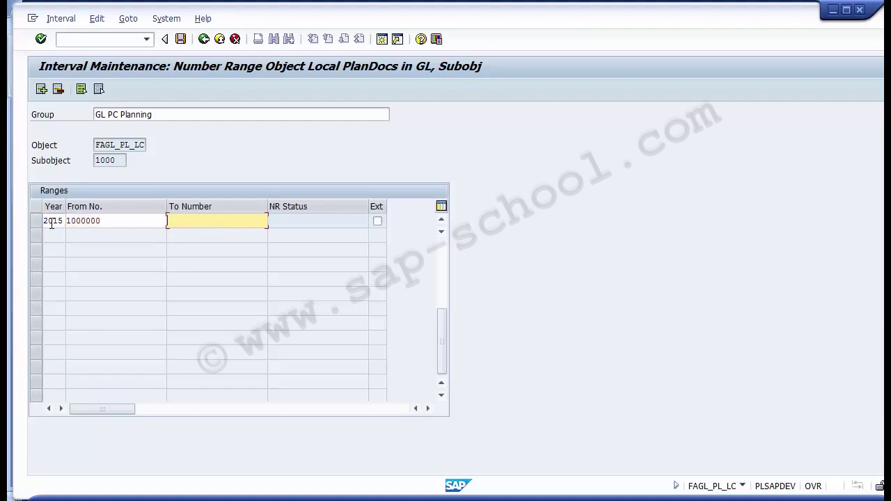
type("100999999")
Save the new 2015 interval, accept the number range transport notice, and return to the implementation guide.
left_click(110, 223)
left_click(213, 220)
left_click(160, 220)
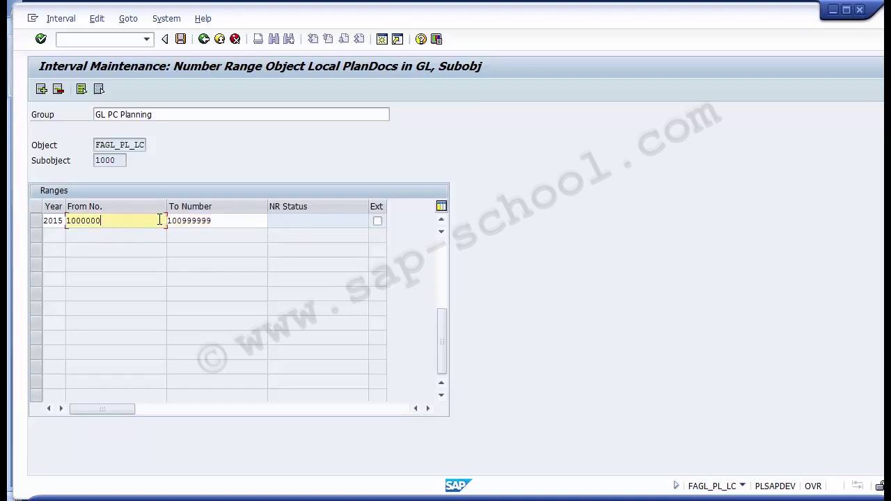
left_click(200, 220)
left_click(152, 220)
left_click(199, 220)
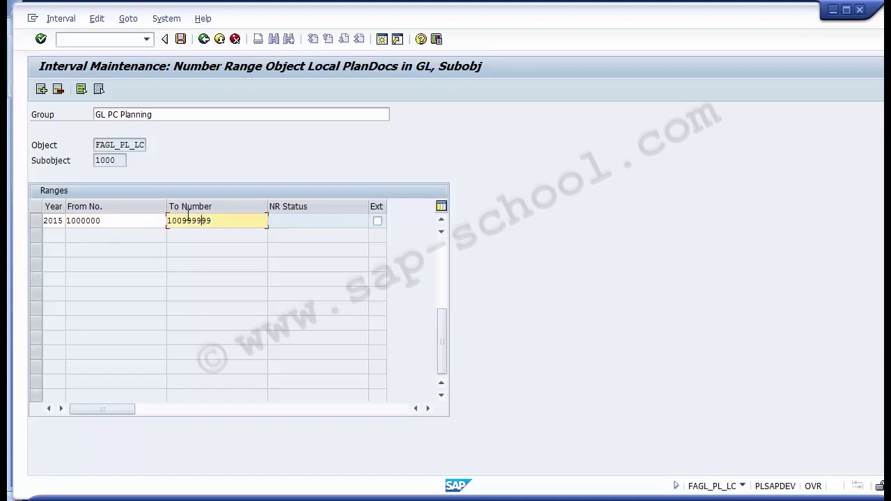
left_click(181, 39)
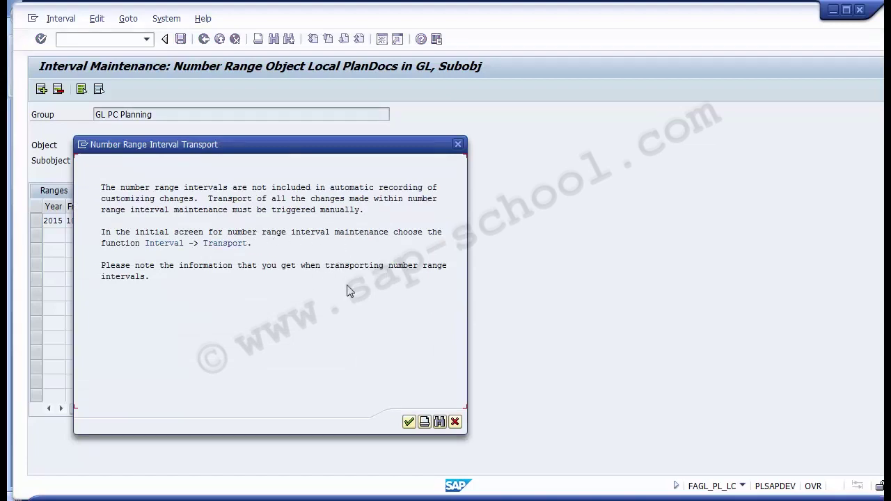
left_click(408, 422)
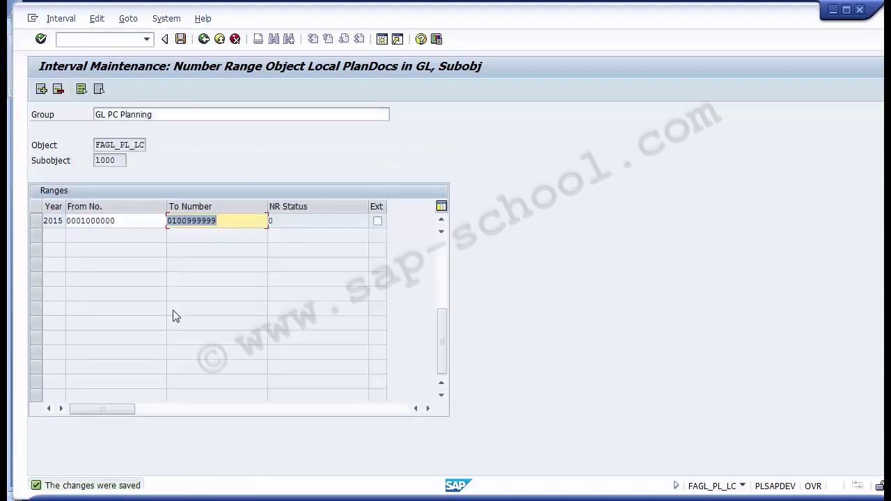
left_click(203, 39)
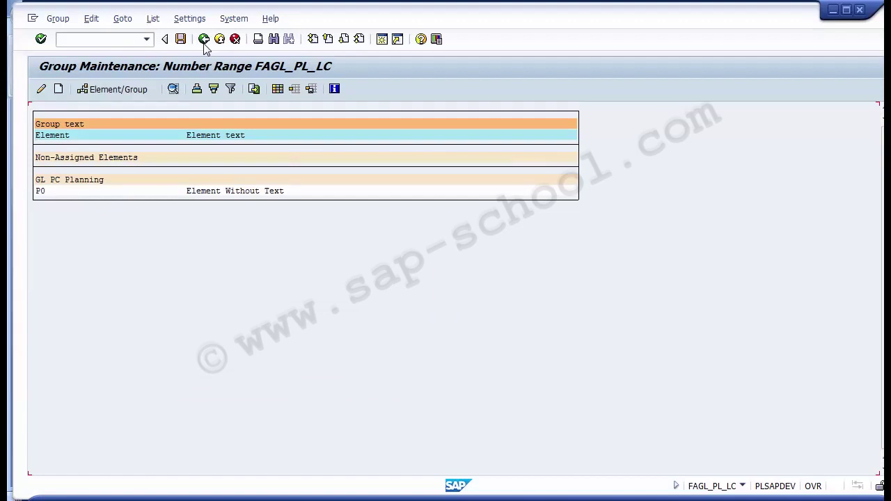
left_click(203, 39)
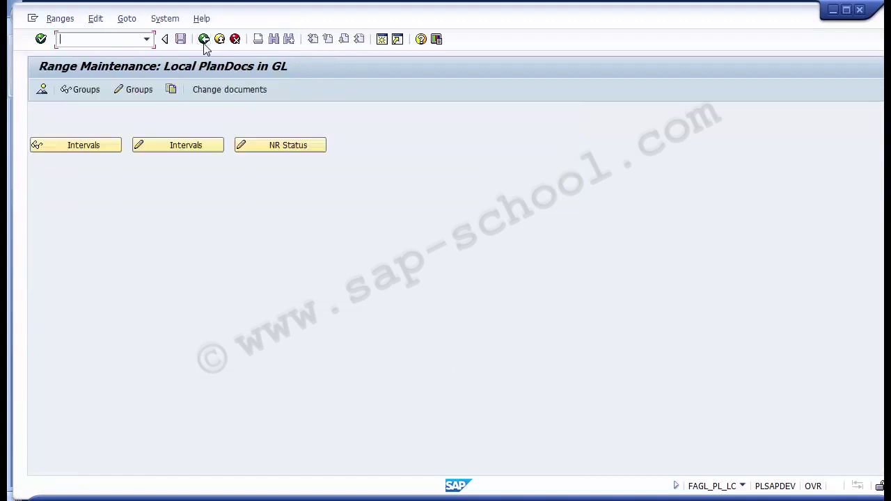
left_click(219, 39)
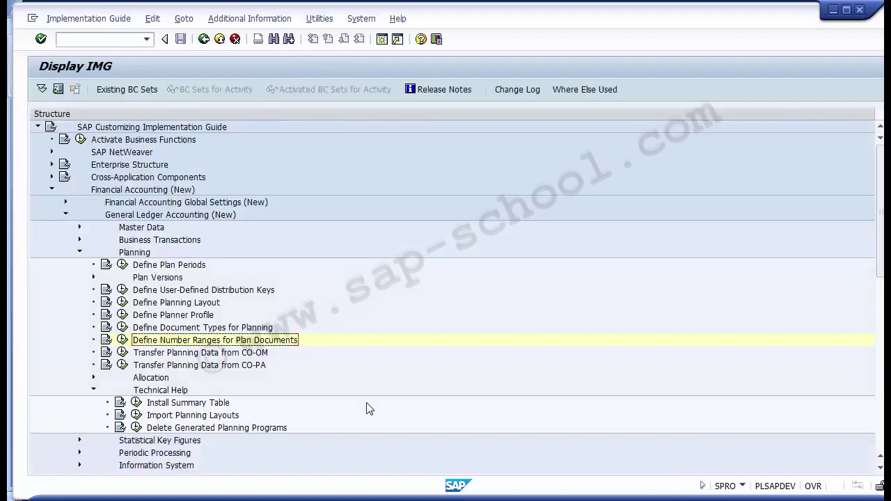
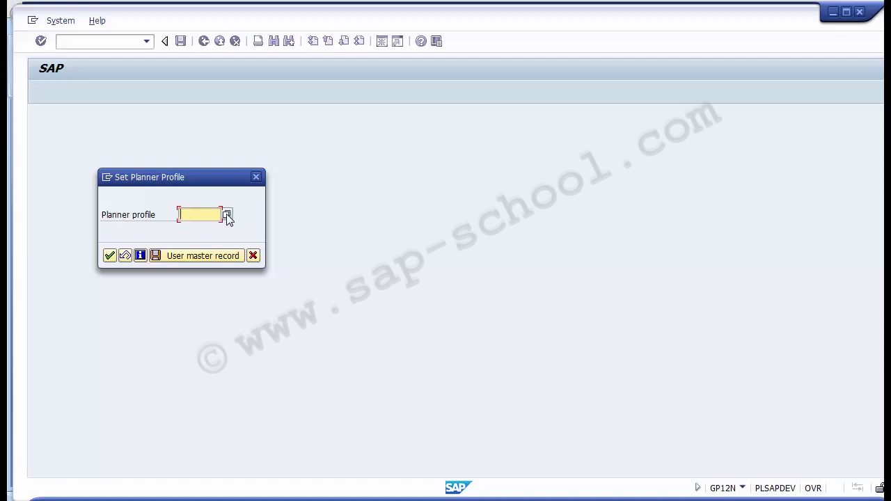
Select YSAPFAGL from the available planner profiles and set it as the planner profile.
left_click(227, 215)
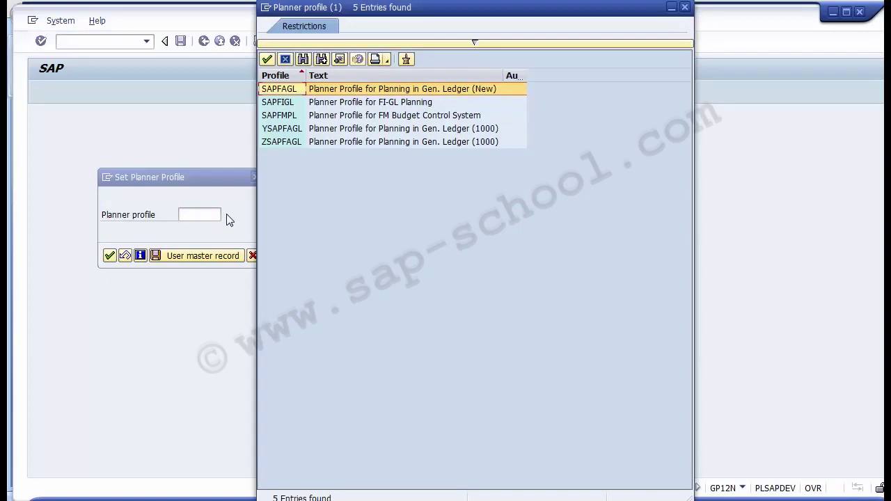
left_click(282, 74)
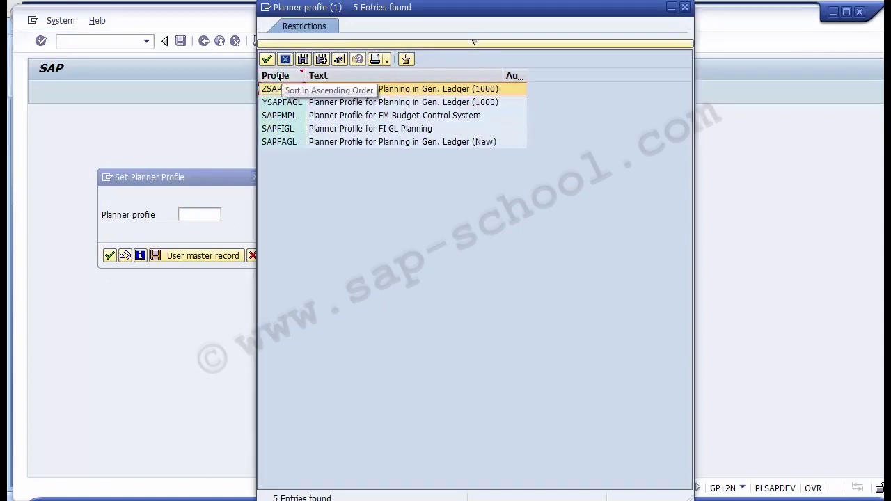
left_click(279, 76)
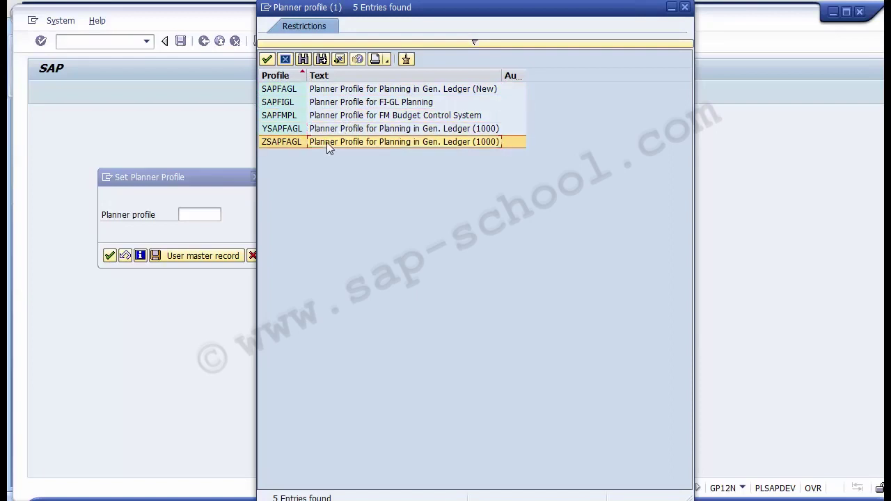
left_click(278, 134)
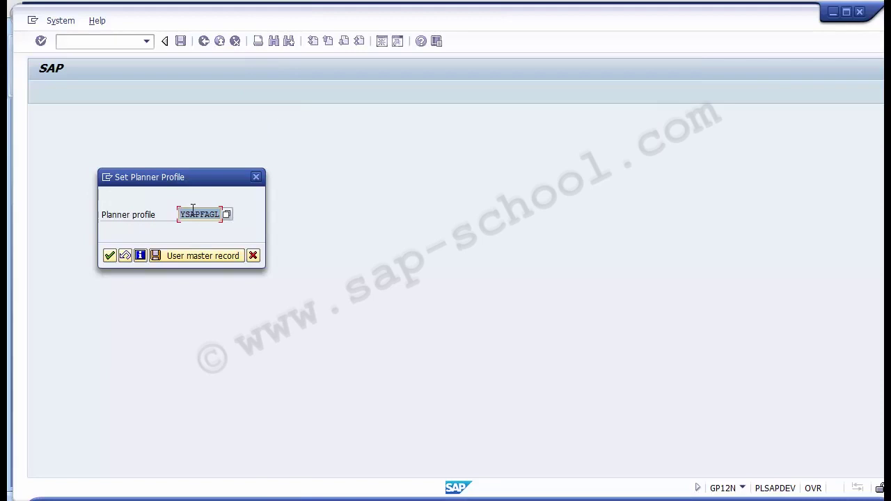
left_click(110, 257)
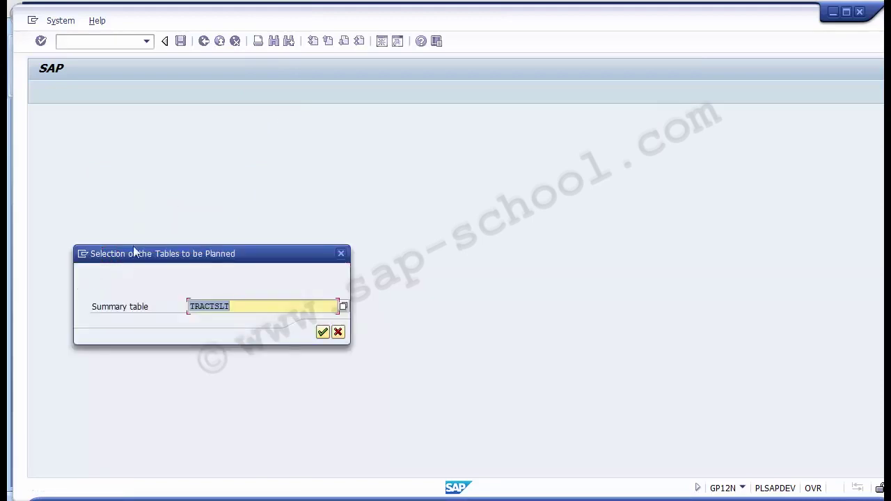
Replace the summary table for planning with FAGLFLEXT.
left_click_drag(133, 248, 172, 193)
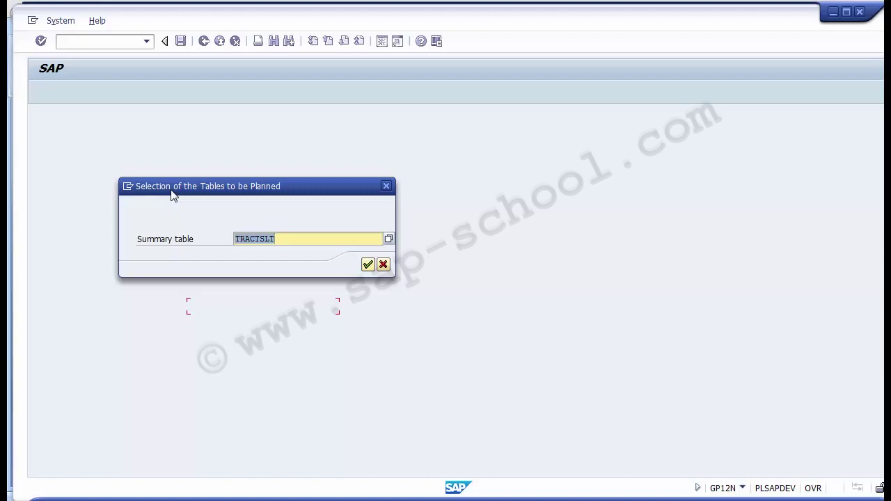
key("Delete")
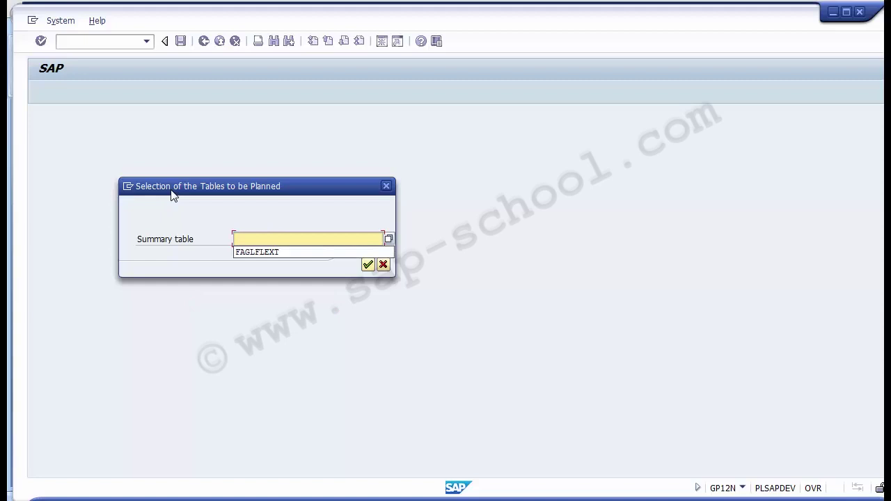
key("Down")
key("Return")
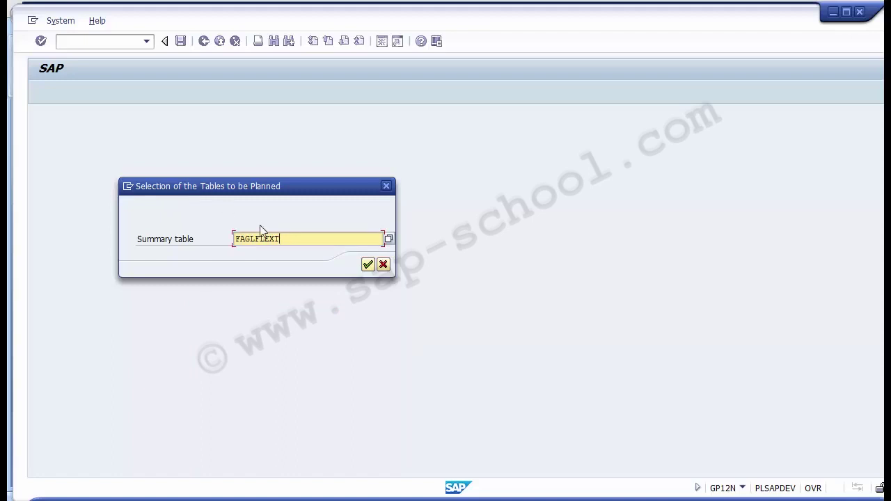
left_click_drag(293, 237, 235, 242)
left_click(235, 242)
mouse_move(279, 240)
left_mouse_down()
mouse_move(234, 241)
mouse_move(292, 237)
left_mouse_up()
Browse the available summary tables, choose FAGLFLEXT (General Ledger: Totals), and continue to the plan data entry screen.
left_click(389, 240)
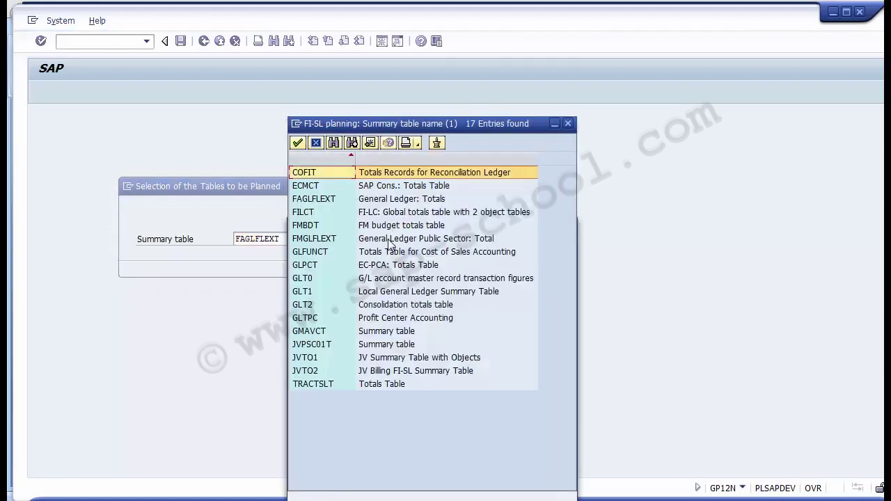
left_click(373, 182)
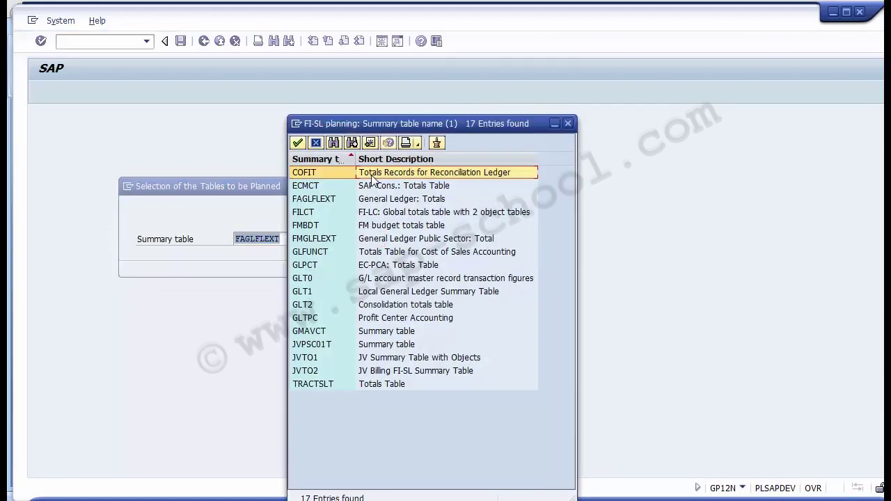
key("Down")
key("Down")
key("Down")
key("Down")
key("Down")
key("Down")
key("Down")
key("Down")
key("Down")
key("Down")
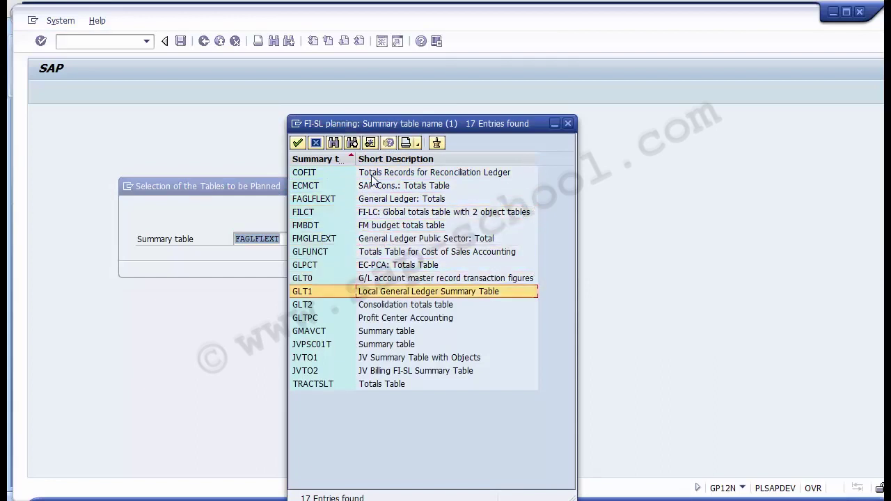
key("Up")
key("Up")
key("Up")
key("Up")
key("Up")
key("Up")
key("Up")
key("Up")
key("Up")
key("Up")
key("Up")
key("Down")
key("Down")
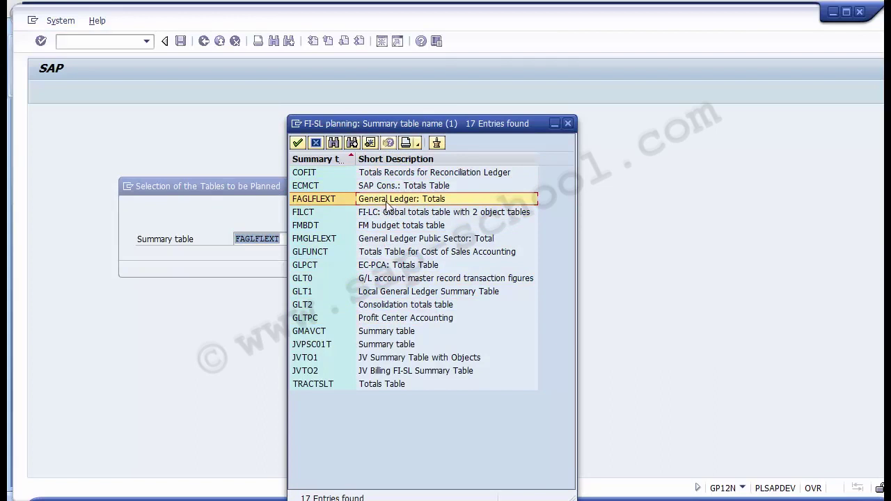
double_click(318, 199)
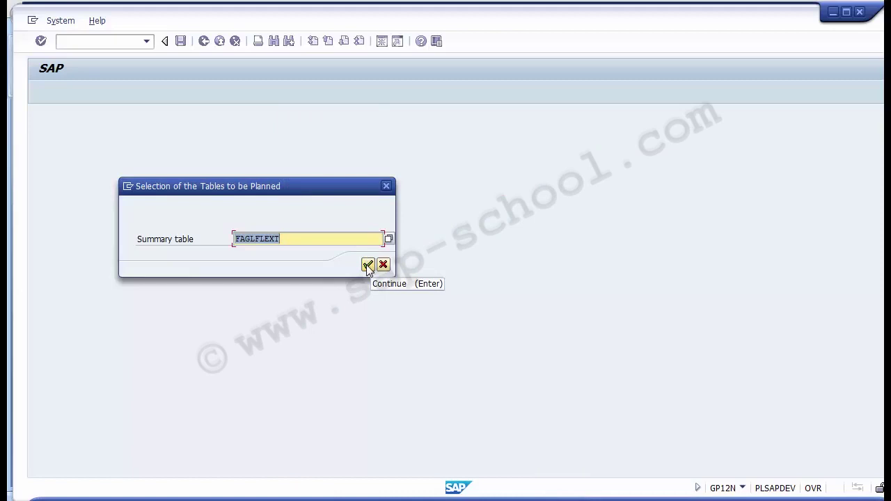
left_click(368, 267)
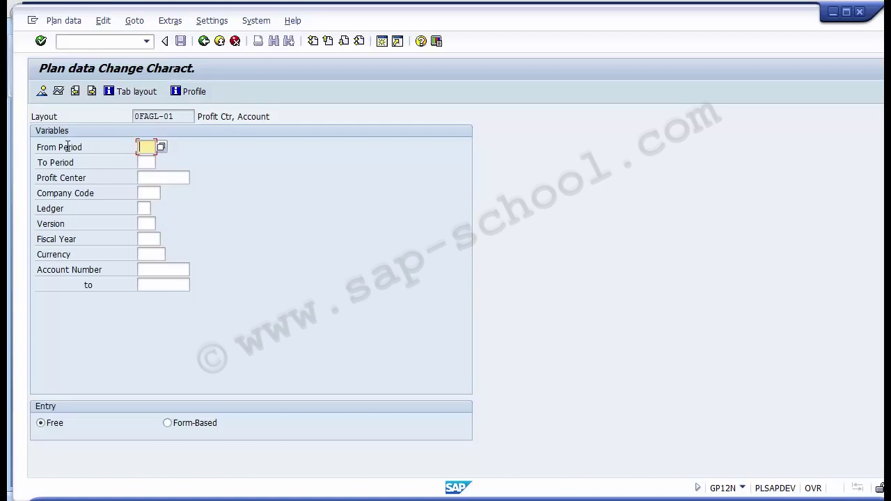
Set the planning period range from period 1 to period 12.
left_click(126, 146)
left_click(144, 147)
type("1")
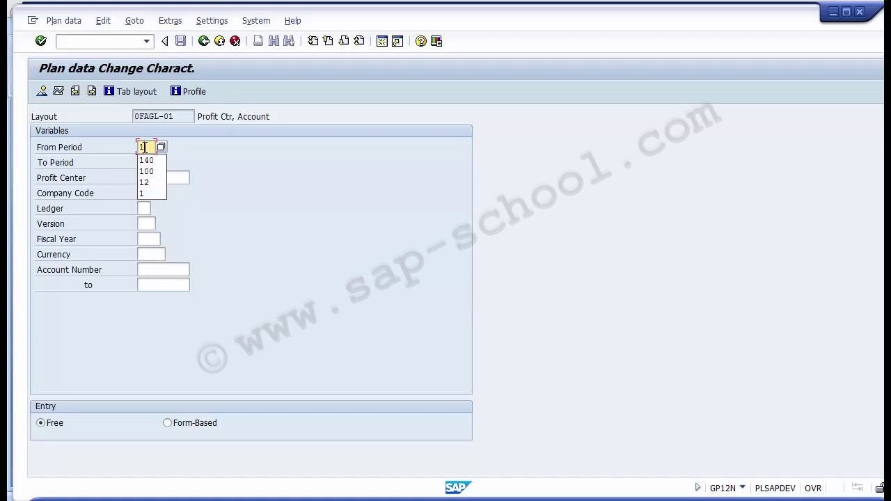
key("Tab")
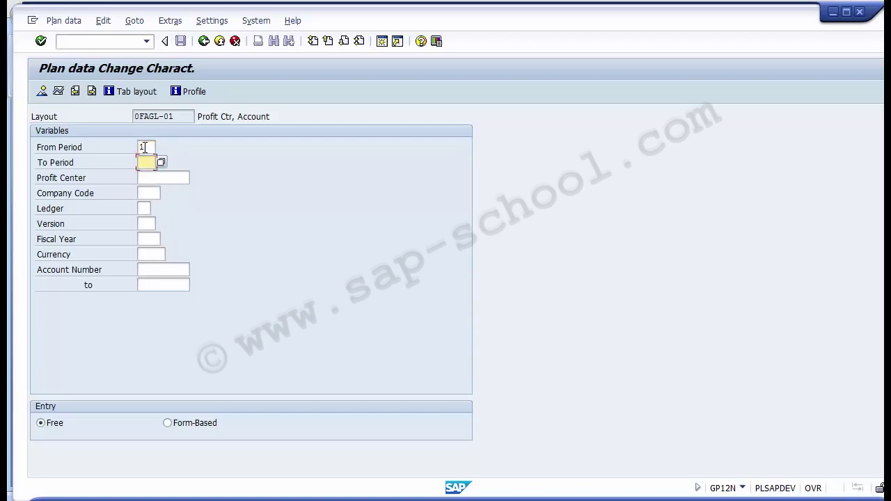
type("3")
left_click(143, 147)
left_click(148, 162)
key("BackSpace")
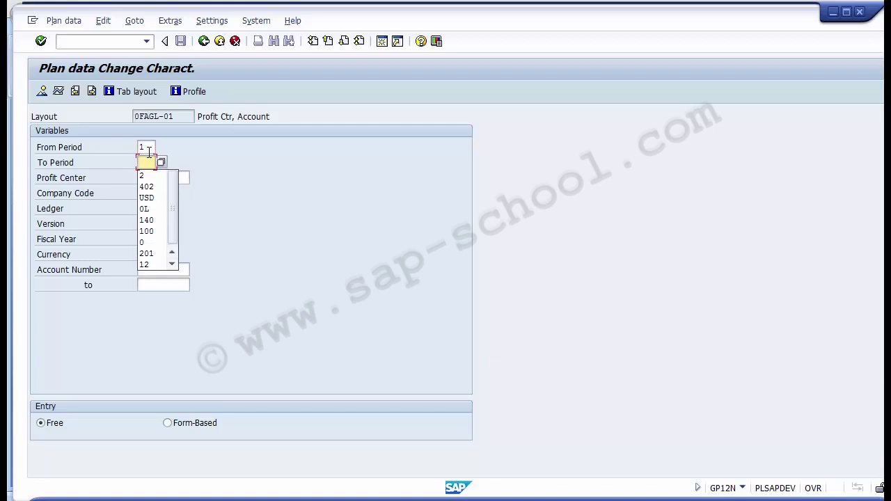
type("12")
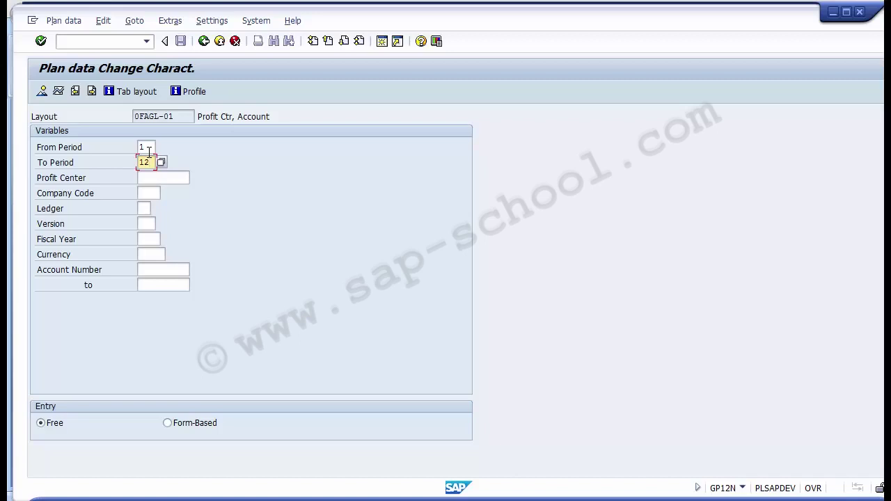
Try 3 as the end period and restore it to 12.
key("BackSpace")
key("BackSpace")
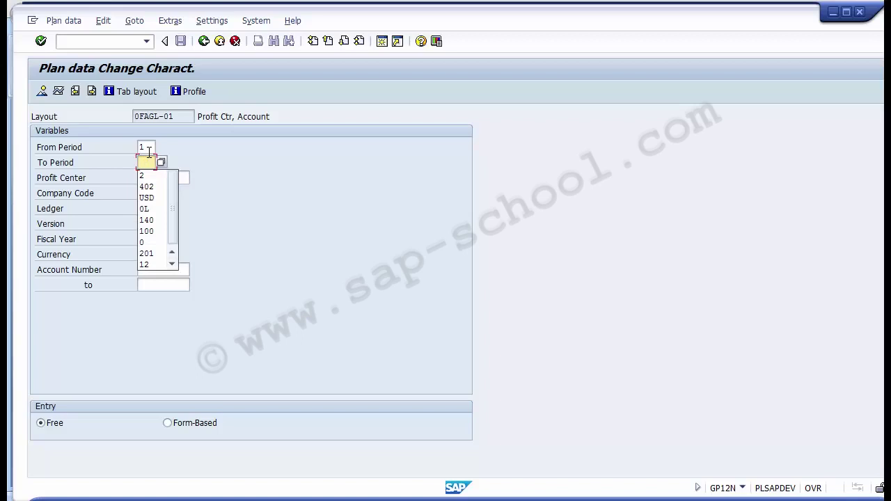
type("3")
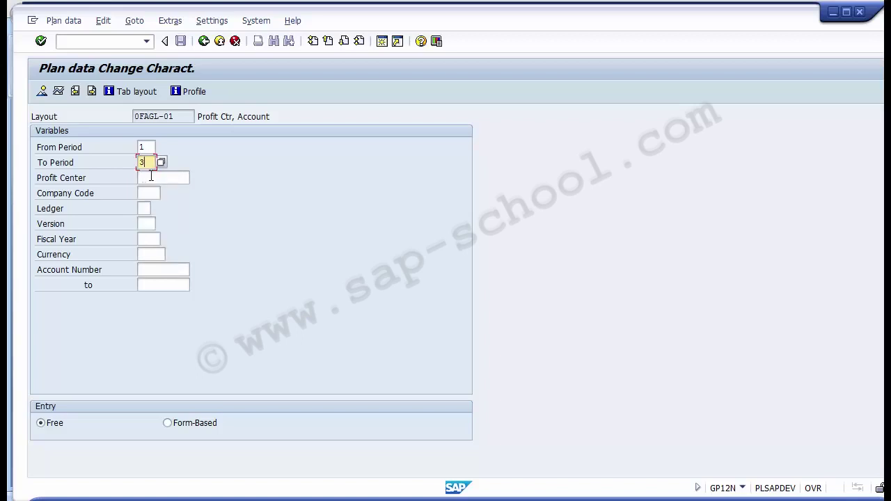
key("BackSpace")
type("12")
Look up the available profit centers by restricting the value help to controlling area 1000.
left_click(166, 178)
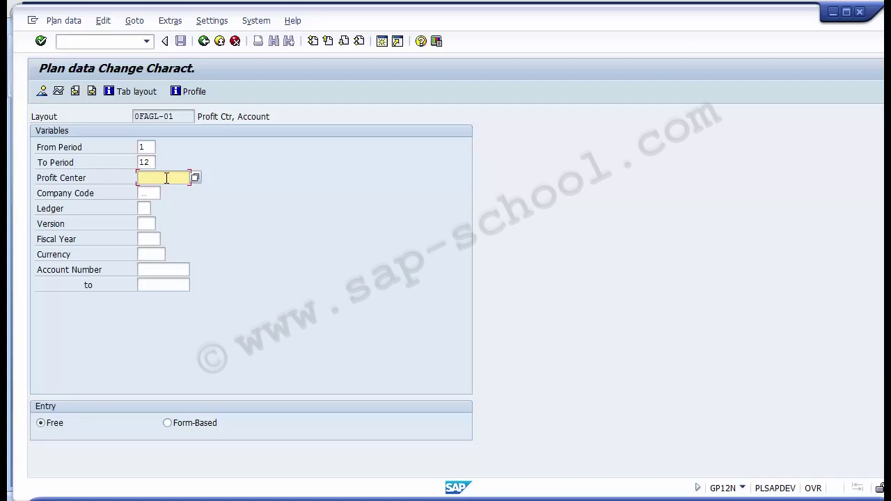
key("F4")
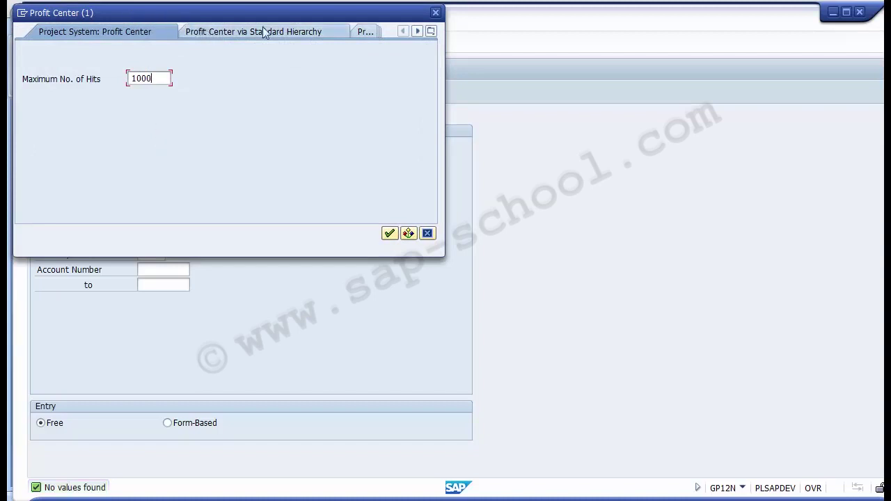
left_click(417, 31)
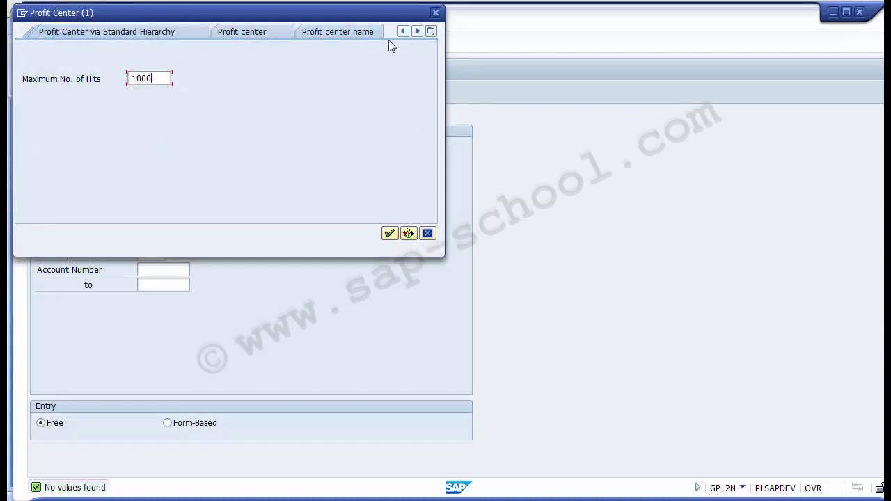
left_click(253, 34)
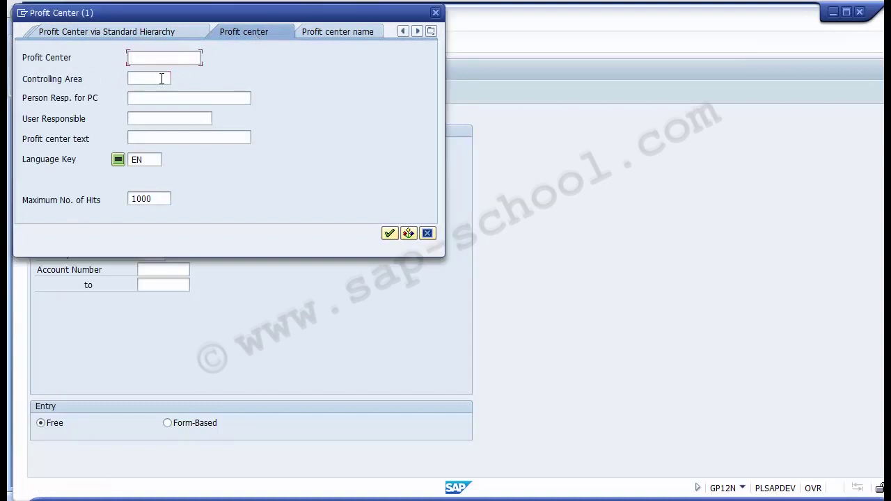
left_click(162, 78)
type("1000")
key("Return")
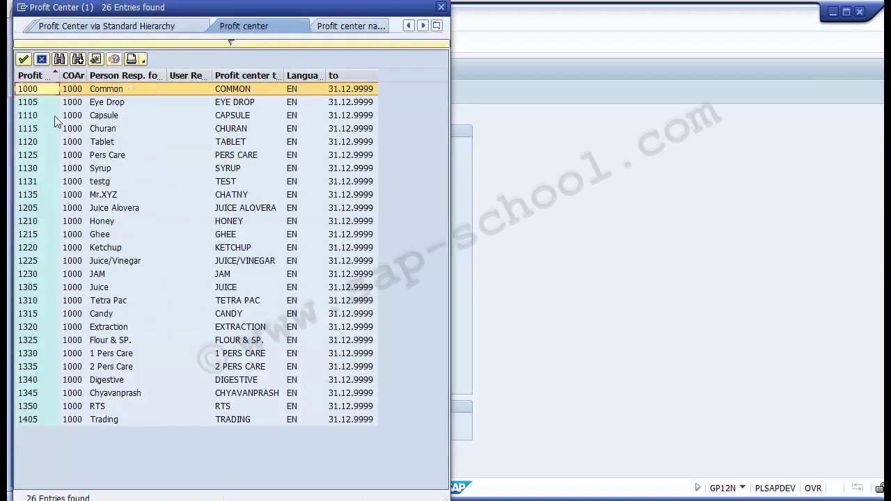
Browse the listed profit centers and choose 1000 (Common) as the plan's profit center.
key("Right")
key("Right")
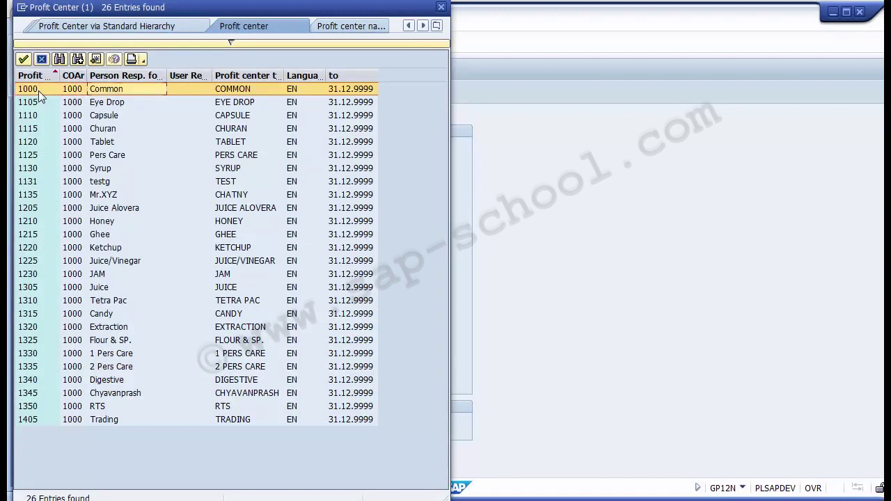
key("Down")
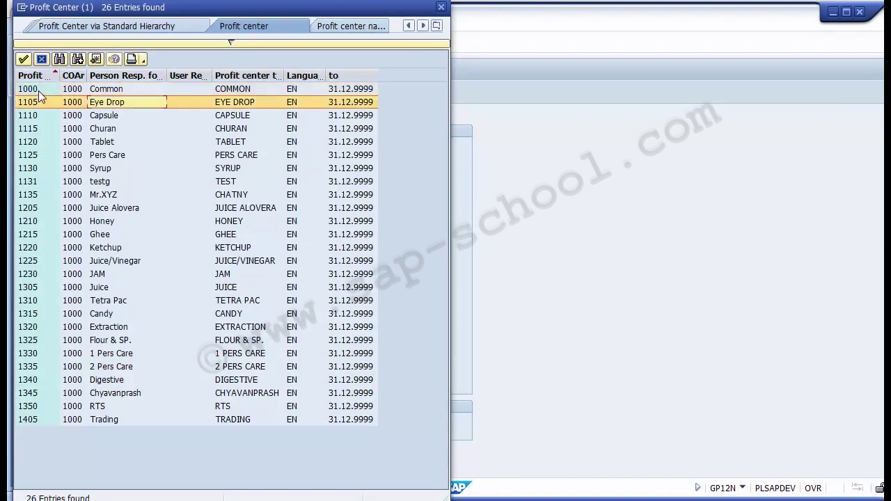
key("Down")
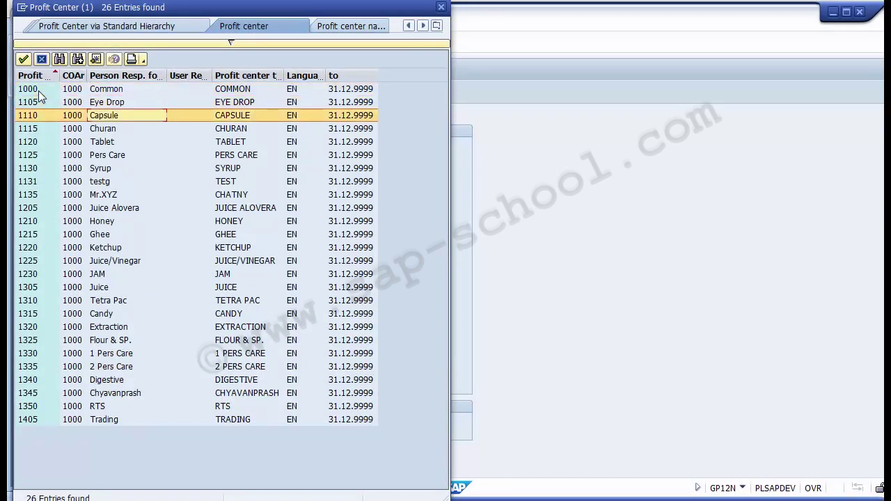
key("Down")
key("Down")
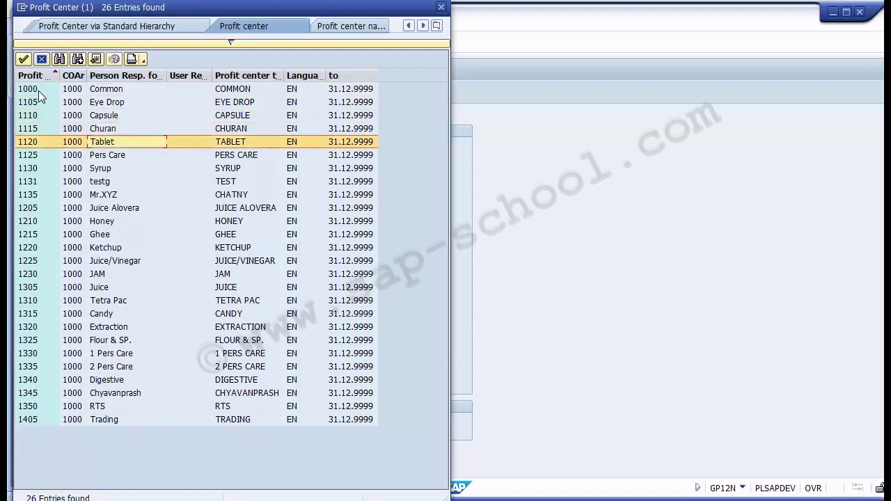
key("Down")
key("Down")
key("Down")
key("Up")
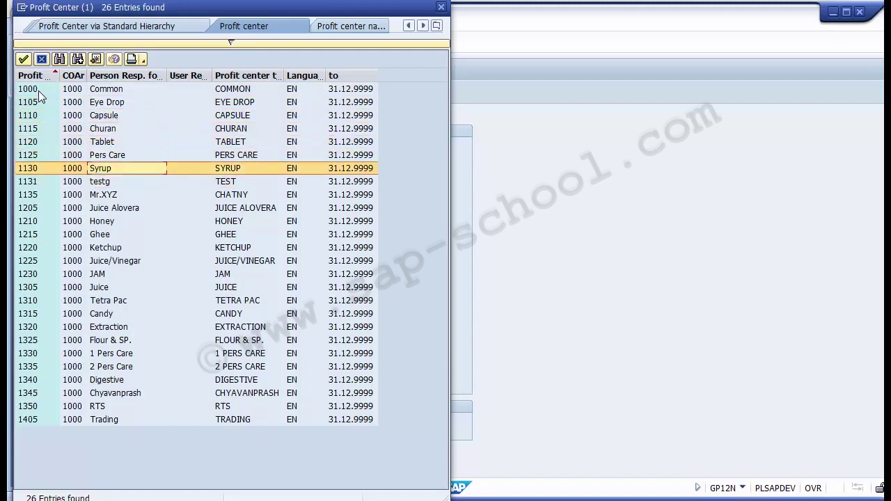
key("Down")
key("Down")
key("Down")
key("Up")
key("Up")
key("Up")
key("Up")
key("Up")
key("Up")
key("Up")
key("Up")
key("Up")
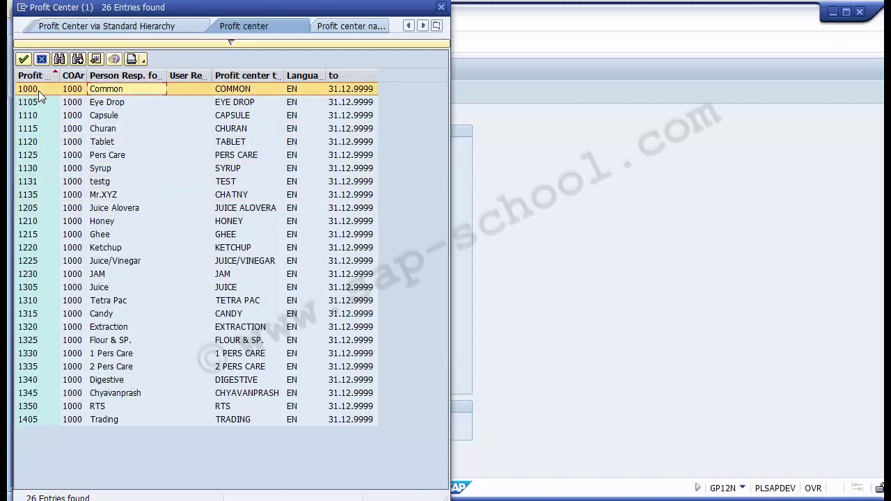
key("Return")
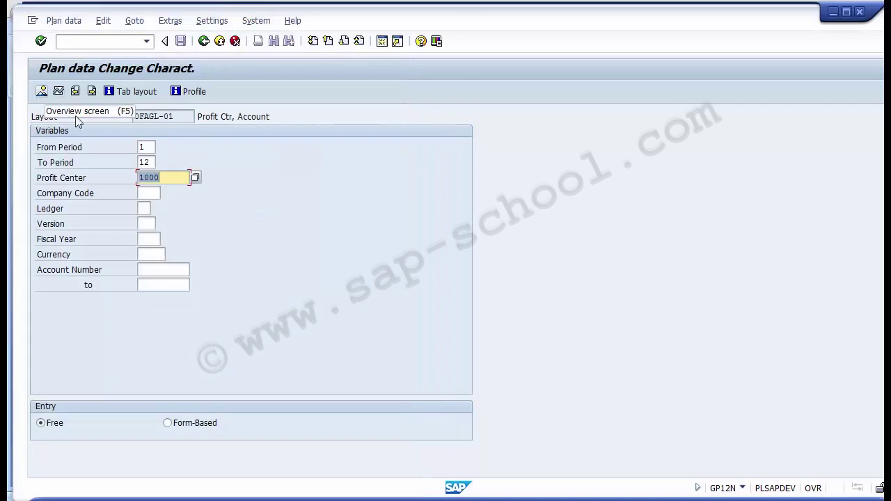
Set the company code to 1000 and choose 0L (Companies Act,2013) as the ledger.
left_click(142, 194)
type("1000")
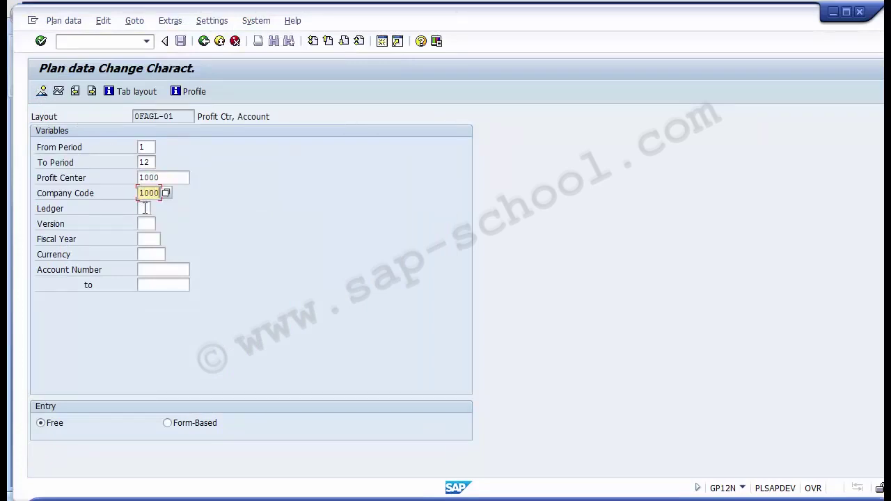
left_click(144, 208)
left_click(155, 209)
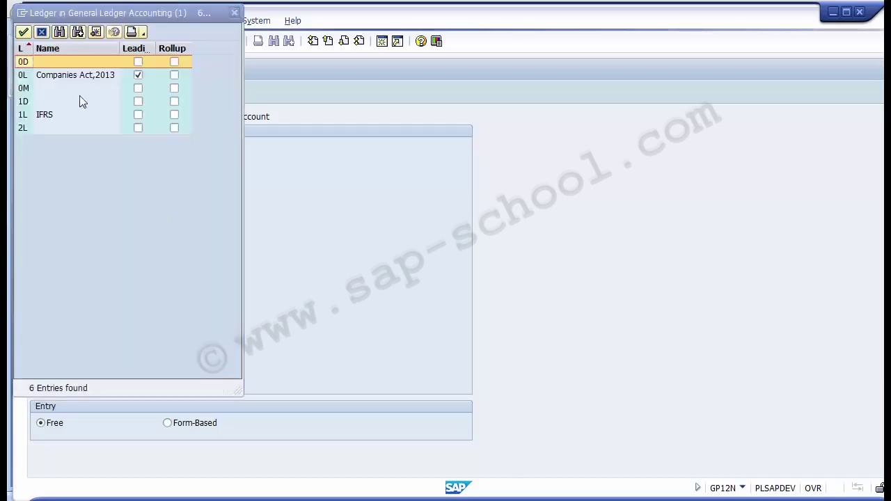
left_click(49, 63)
key("Down")
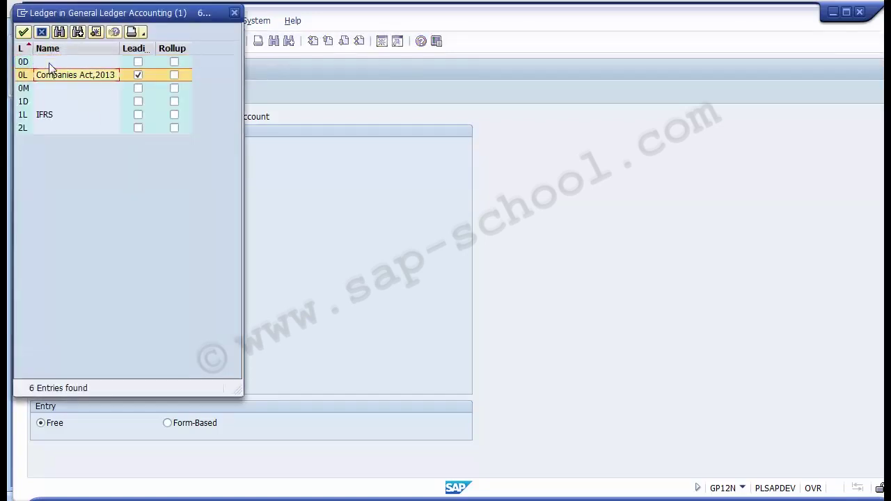
key("Return")
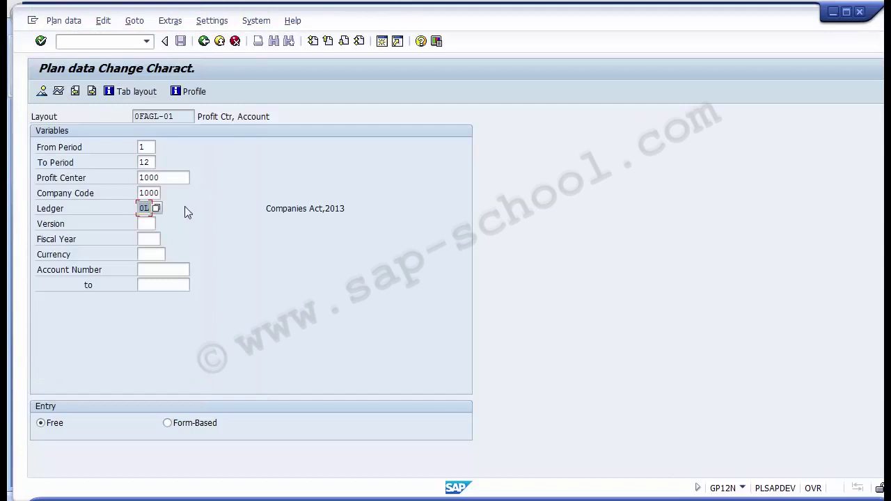
Choose version 0 (GL-PC Planning) from the versions offered for the ledger.
left_click(148, 223)
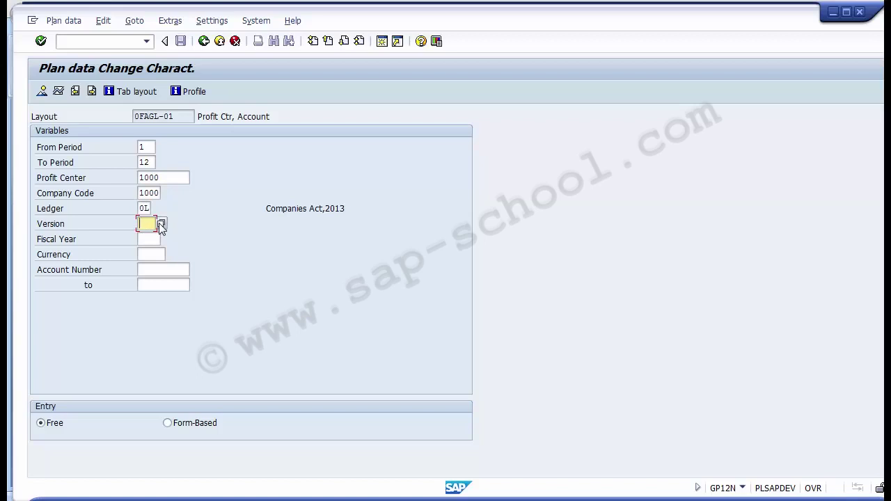
left_click(160, 224)
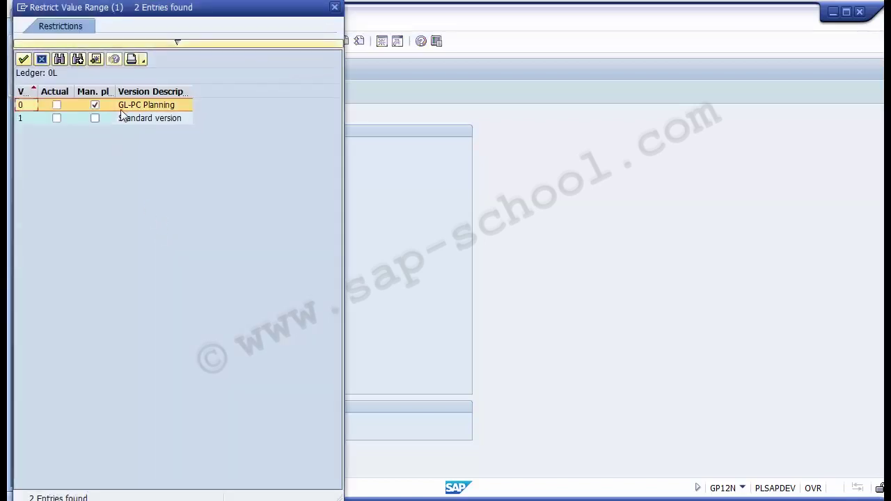
left_click(138, 107)
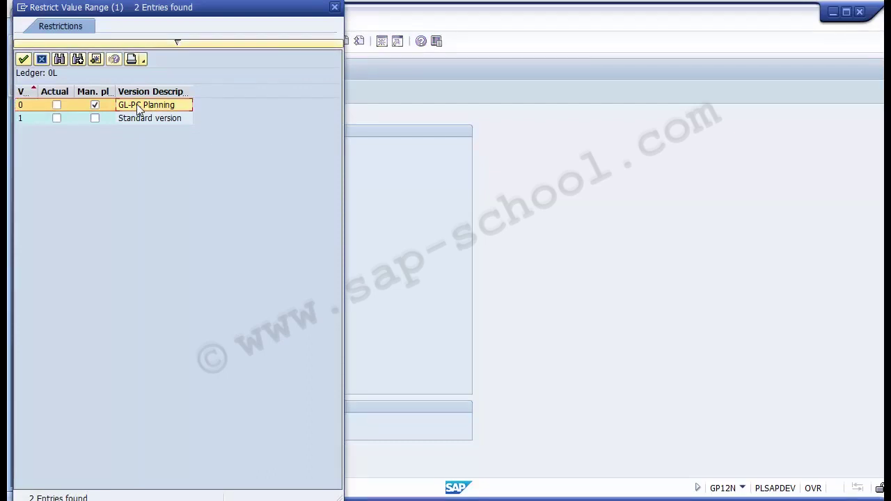
double_click(139, 106)
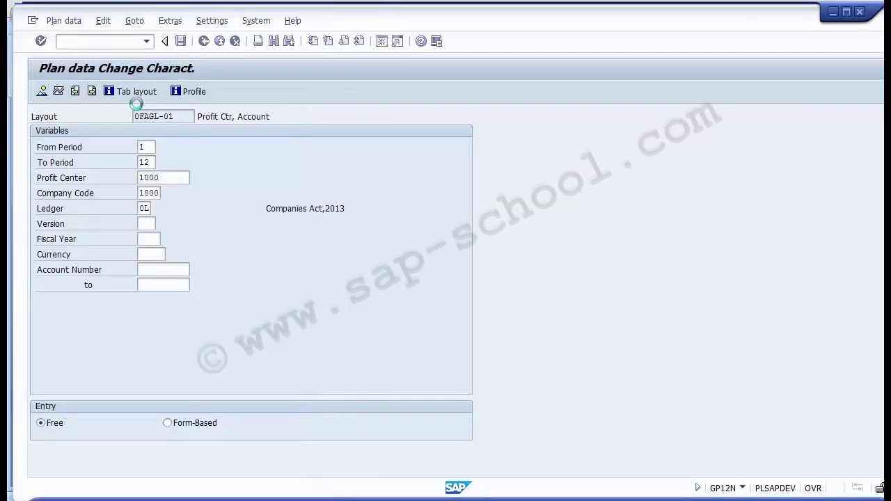
Set the plan's fiscal year to 2014 and its currency to USD.
left_click(151, 239)
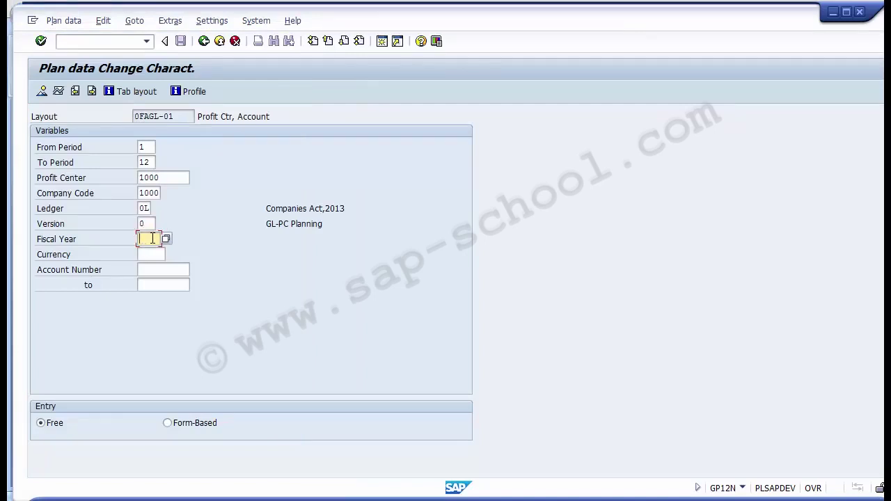
type("2014")
key("Tab")
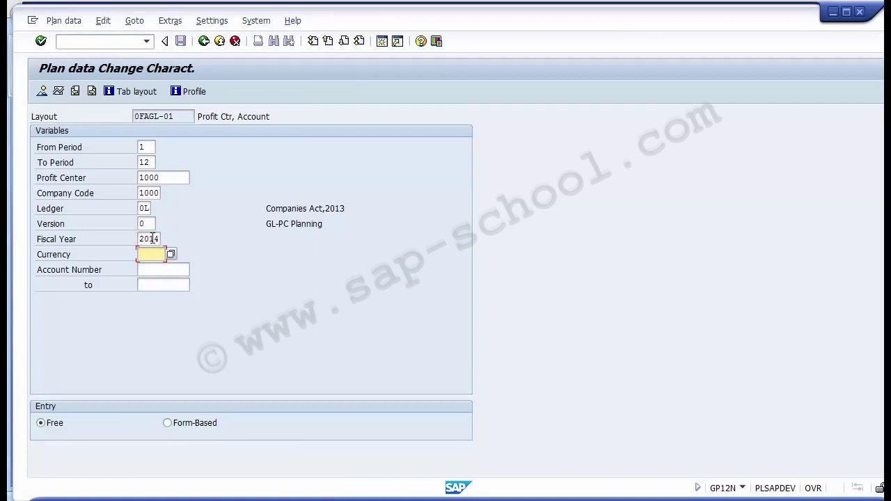
type("USD")
key("Tab")
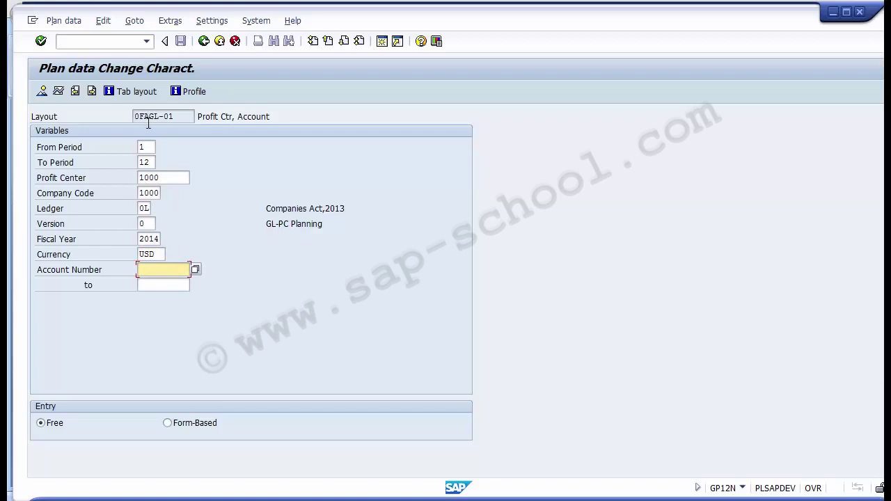
Set the G/L account range for planning from 402200 to 402220.
left_click(151, 274)
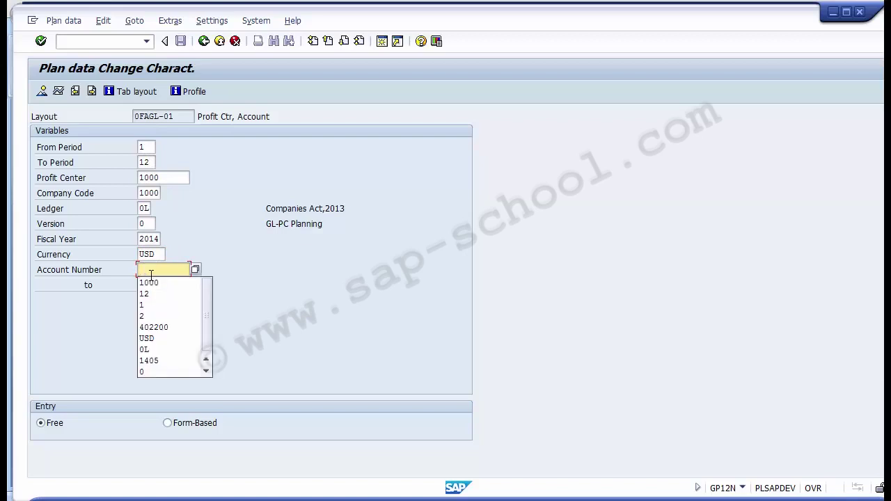
key("Down")
key("Down")
key("Down")
key("Down")
key("Down")
key("Return")
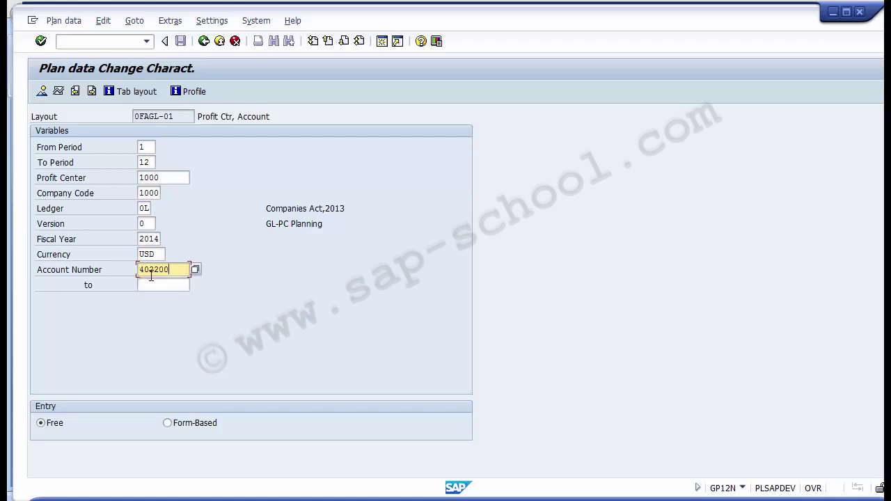
key("Tab")
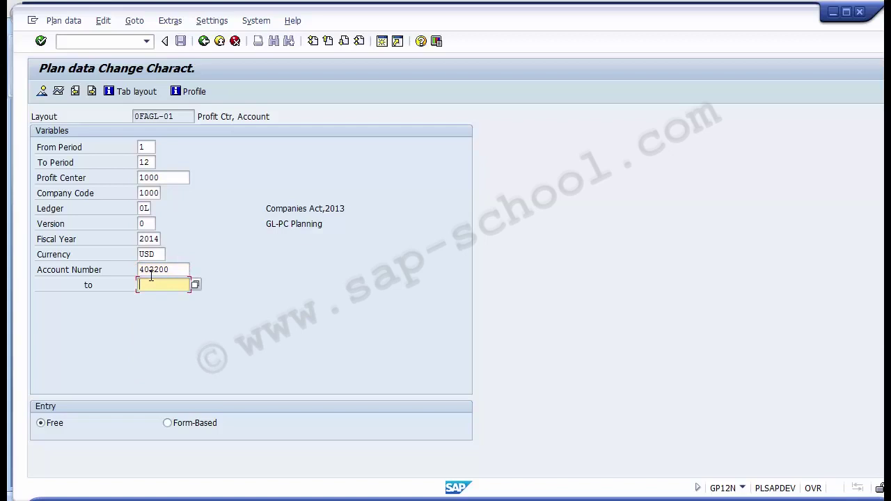
type("4")
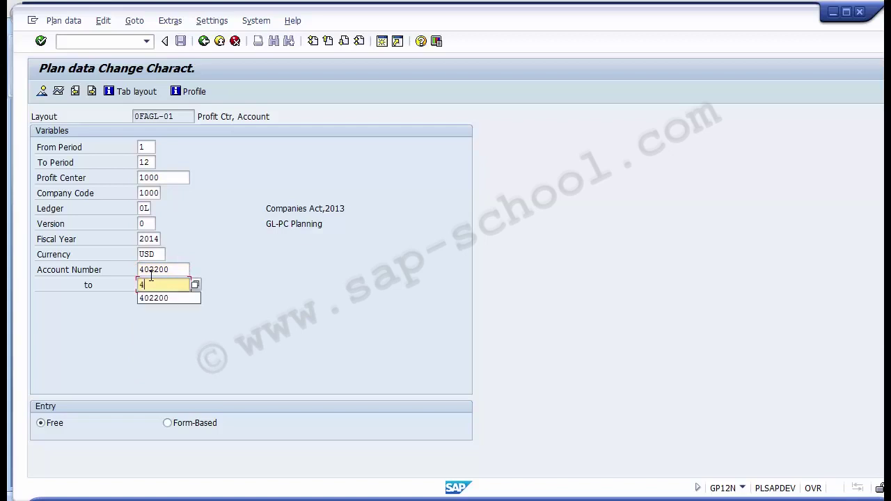
type("02220")
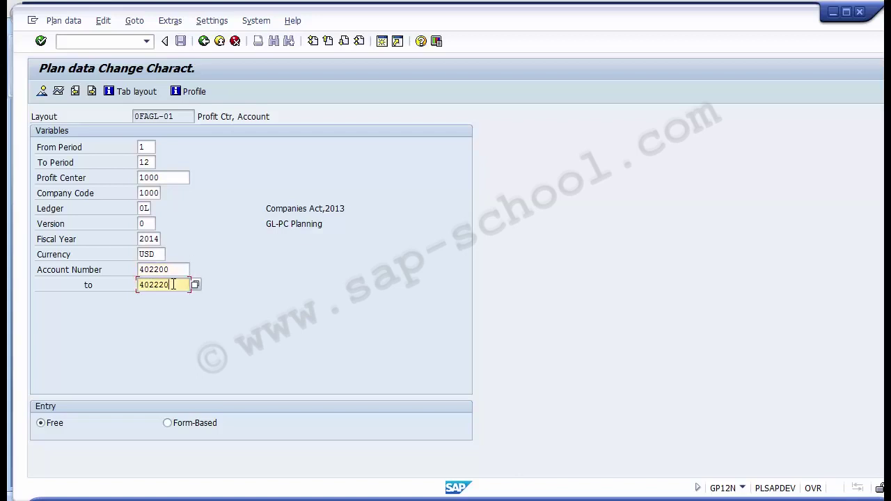
Review the planning selection values, from the period range and profit center through to the account number range.
left_click_drag(169, 179, 138, 178)
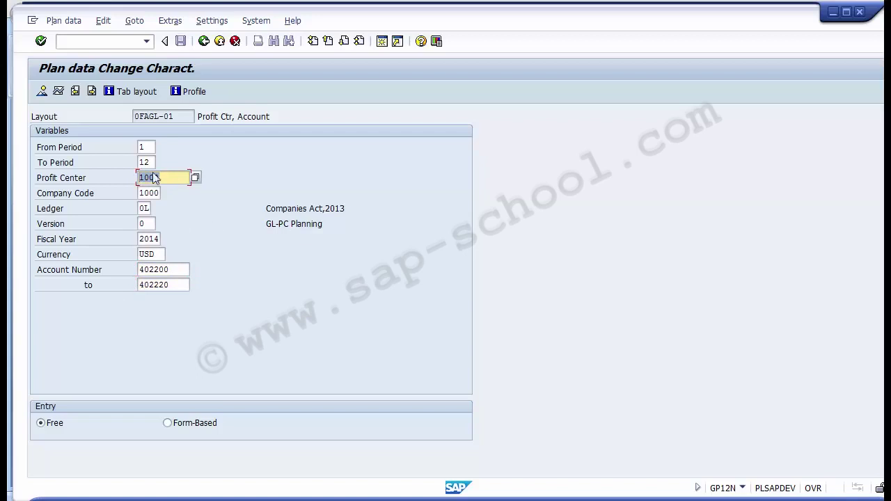
left_click(145, 147)
left_click(148, 163)
left_click(154, 178)
left_click(152, 224)
left_click(151, 254)
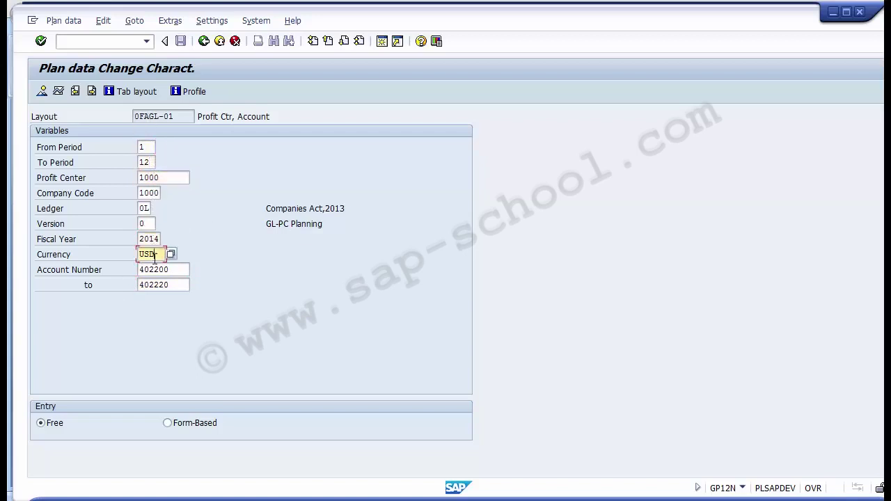
left_click(157, 270)
left_click(160, 285)
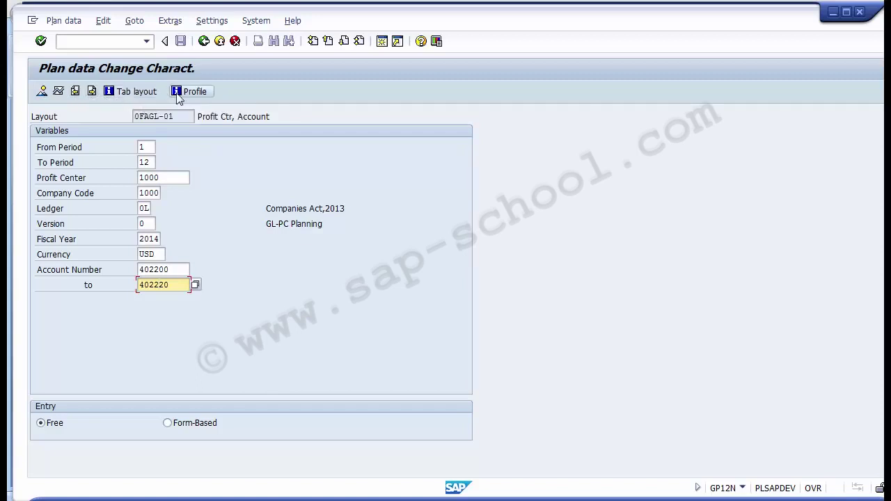
Open the overview screen for entering cumulative plan values with the current selection.
left_click(41, 94)
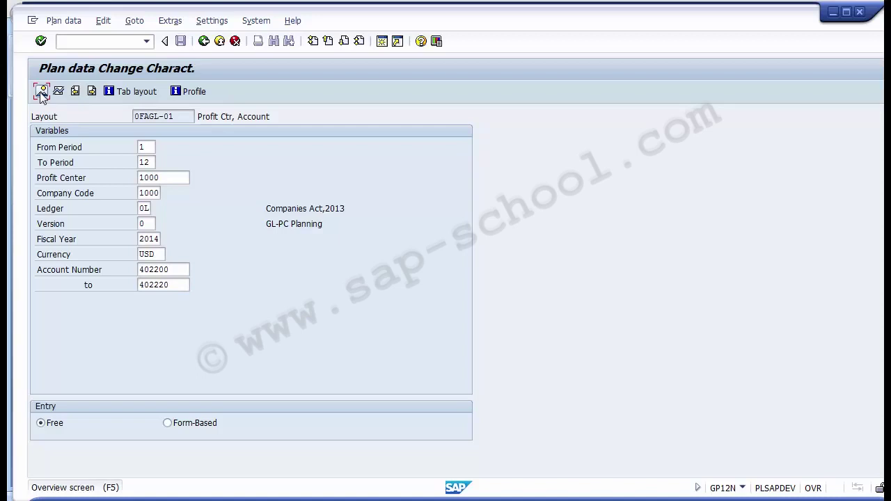
left_click(41, 92)
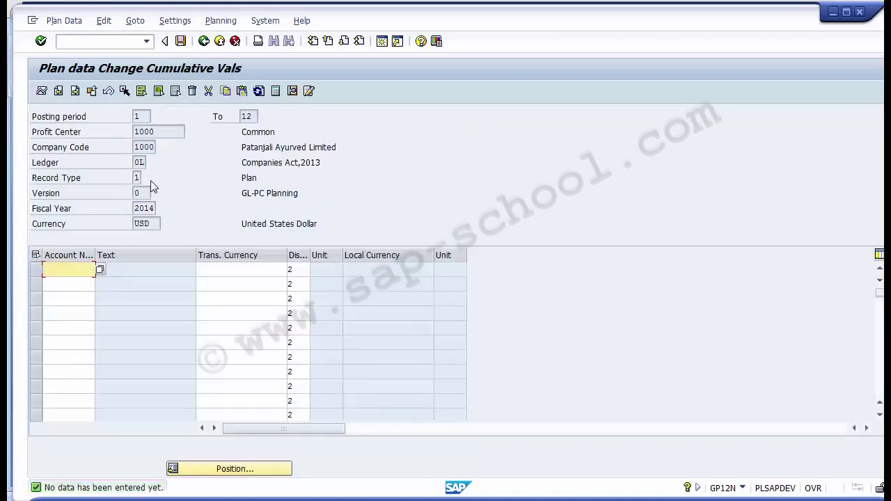
left_click(331, 178)
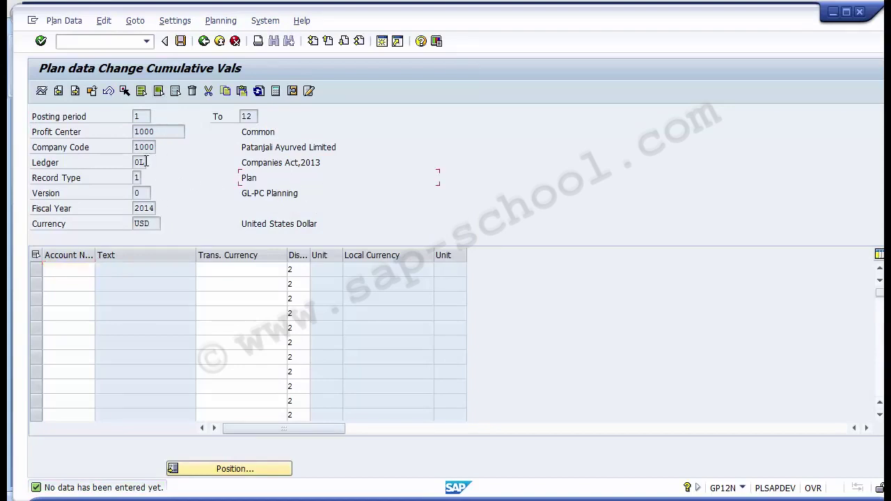
left_click_drag(157, 133, 133, 133)
left_click(71, 270)
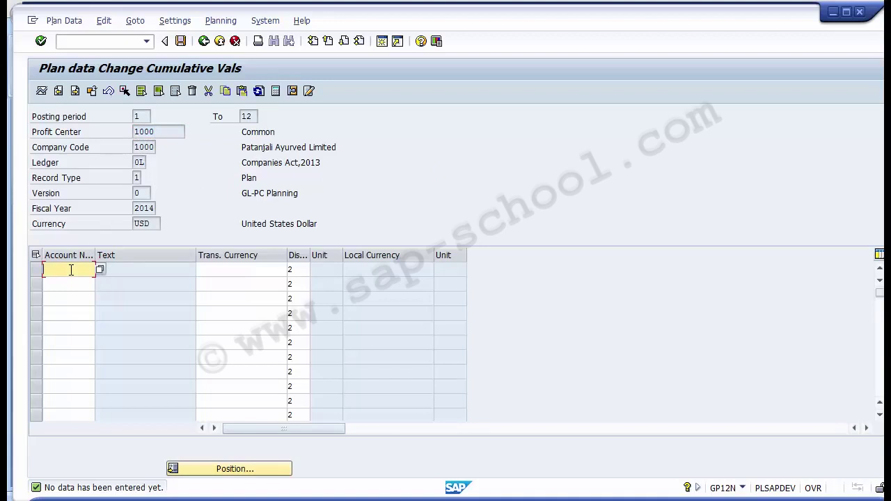
type("40022")
key("BackSpace")
key("BackSpace")
key("BackSpace")
key("BackSpace")
key("BackSpace")
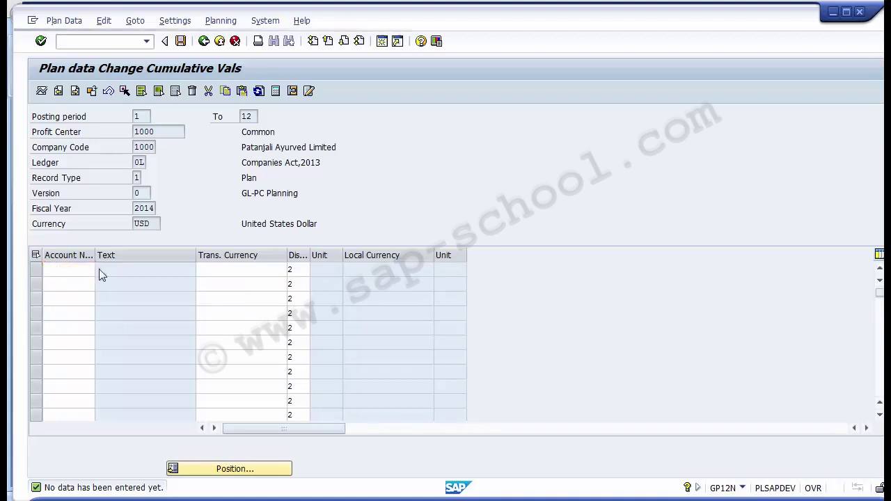
Choose account 402200 (Advertisement) from company code 1000's G/L accounts for the first plan line and enter 10000 as its transaction currency amount.
key("F4")
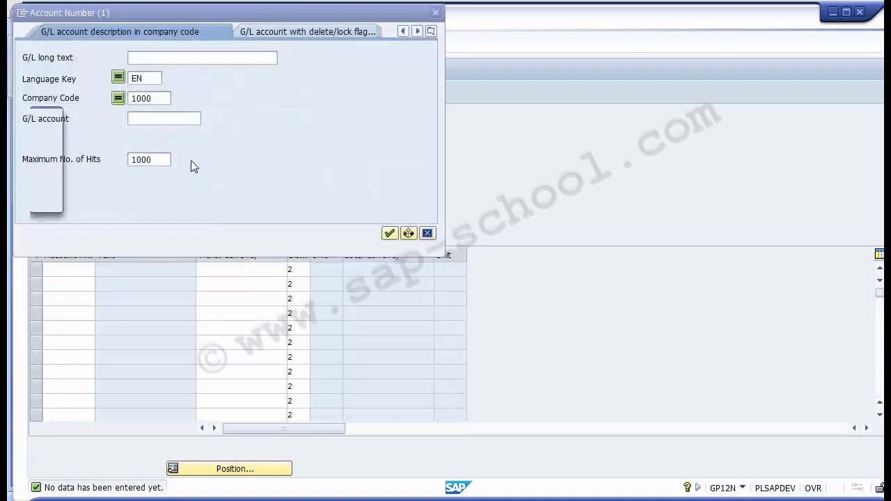
key("Return")
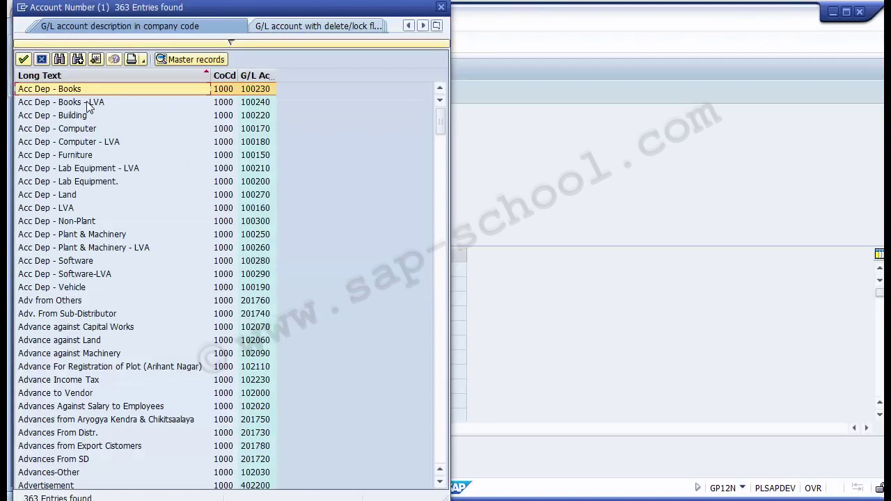
key("Page_Down")
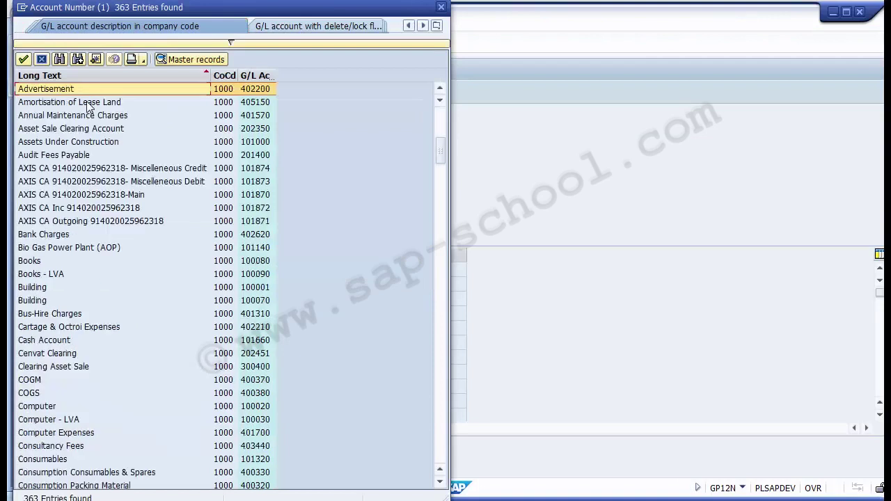
double_click(54, 93)
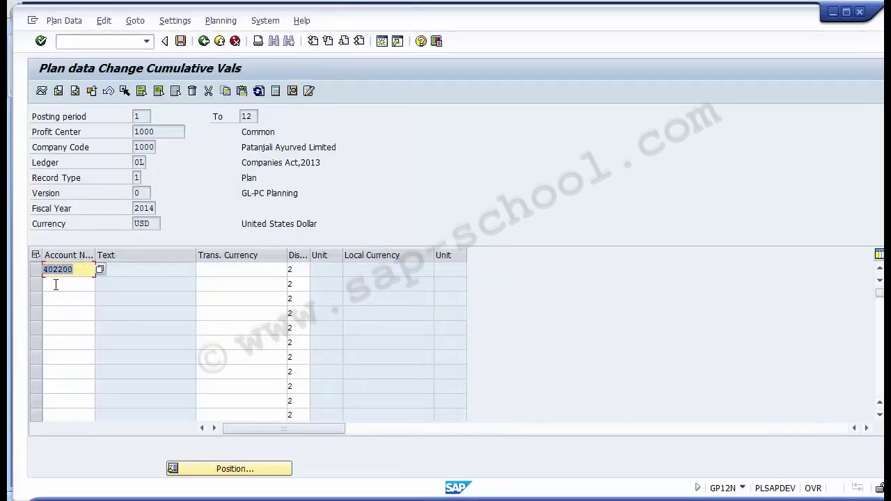
left_click(235, 270)
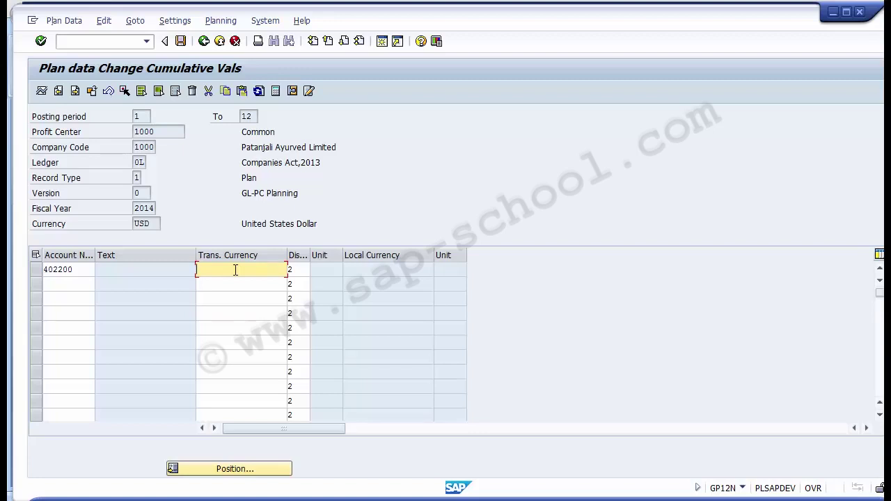
type("10000")
Review the plan's header values, from posting period to currency, and the account and amount in the first plan line.
left_click(140, 115)
left_click(250, 116)
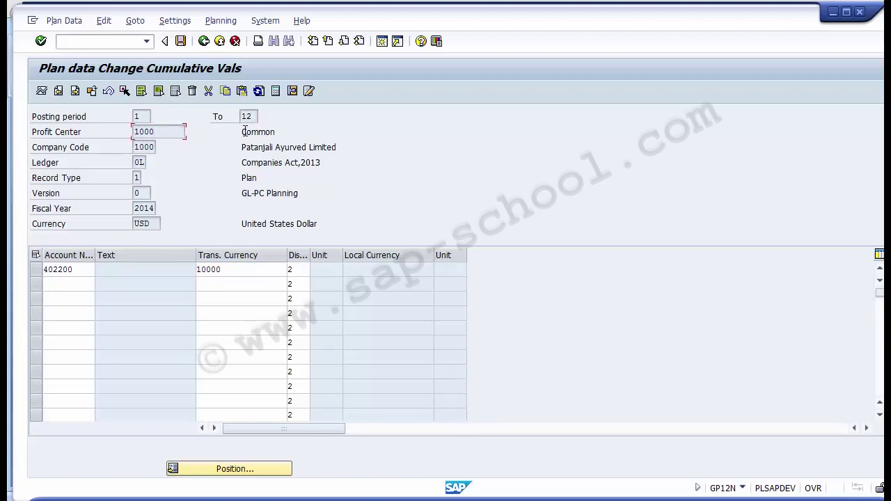
left_click_drag(240, 132, 280, 133)
left_click(157, 147)
left_click(146, 164)
left_click(137, 179)
double_click(137, 192)
double_click(153, 209)
left_click(149, 224)
left_click_drag(149, 223, 133, 224)
left_click(88, 271)
left_click_drag(88, 271, 42, 271)
left_click(77, 273)
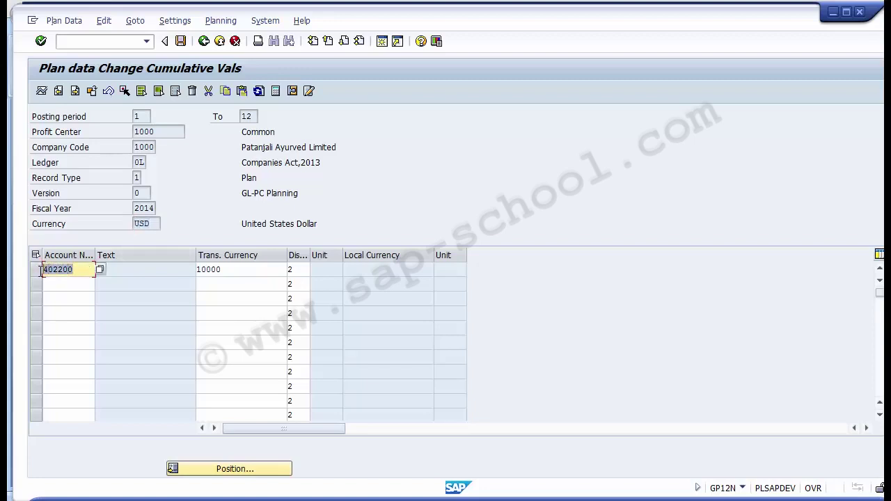
left_click(246, 271)
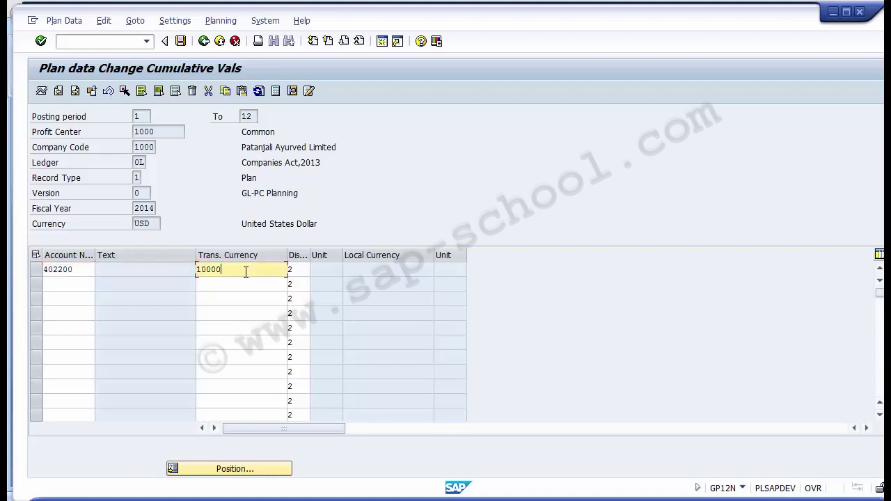
left_click_drag(214, 270, 195, 270)
left_click(235, 266)
left_click(237, 273)
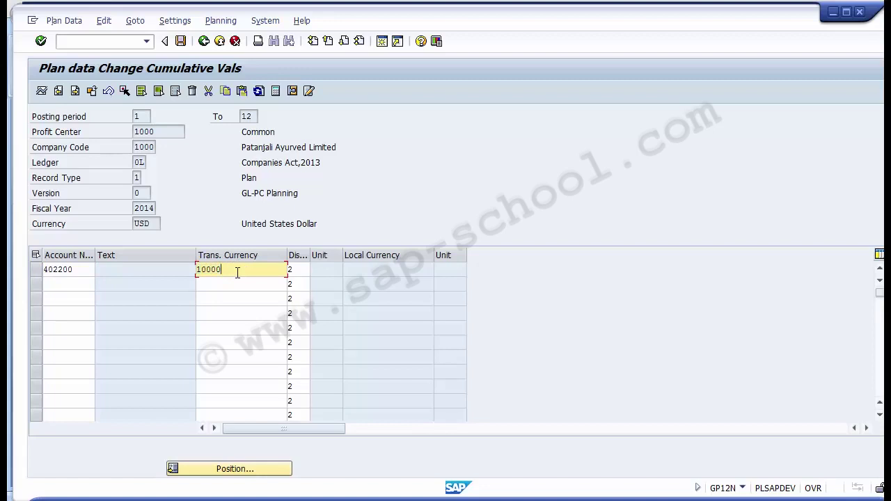
Look up the distribution keys available for the first plan line, including Distribution as before, and leave the key as it is.
left_click(300, 271)
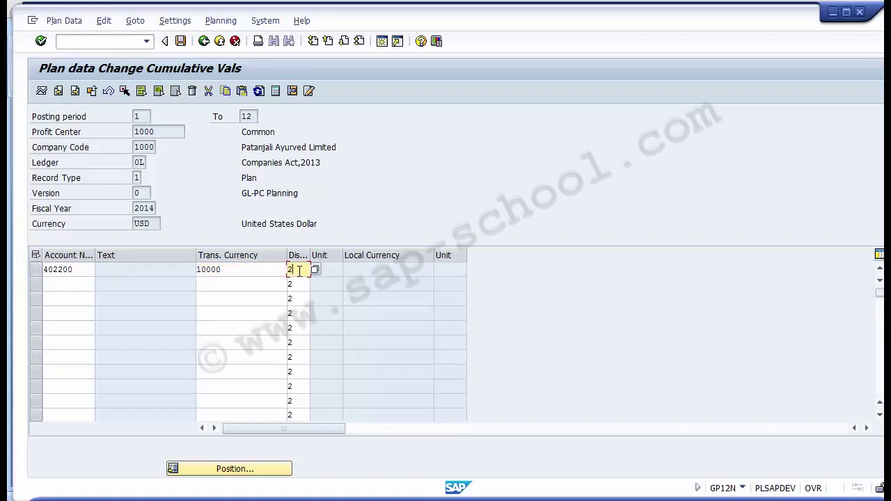
left_click(315, 270)
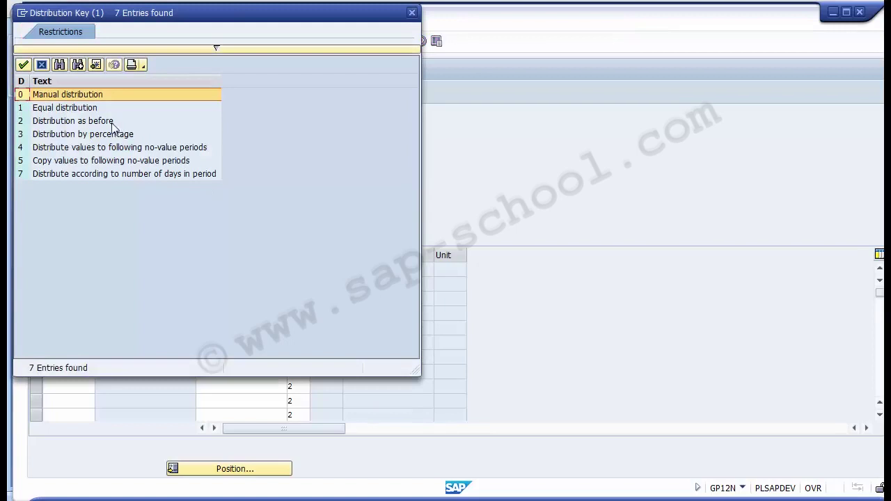
left_click(100, 124)
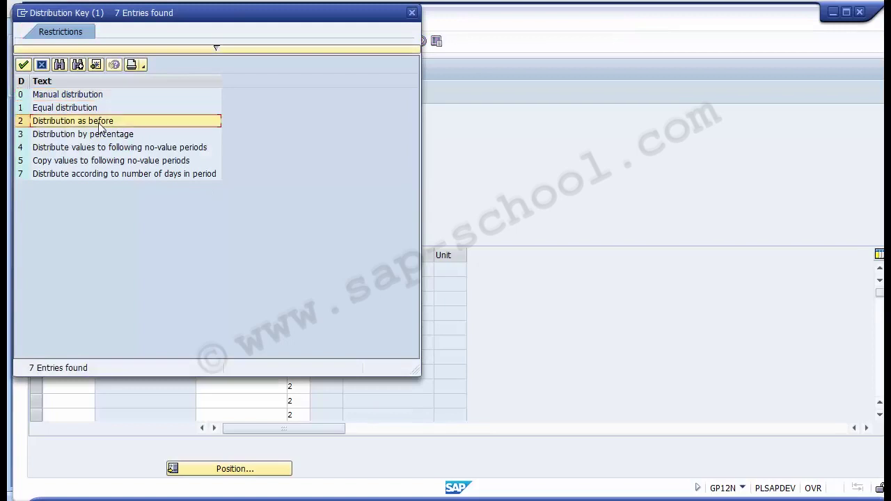
left_click(39, 65)
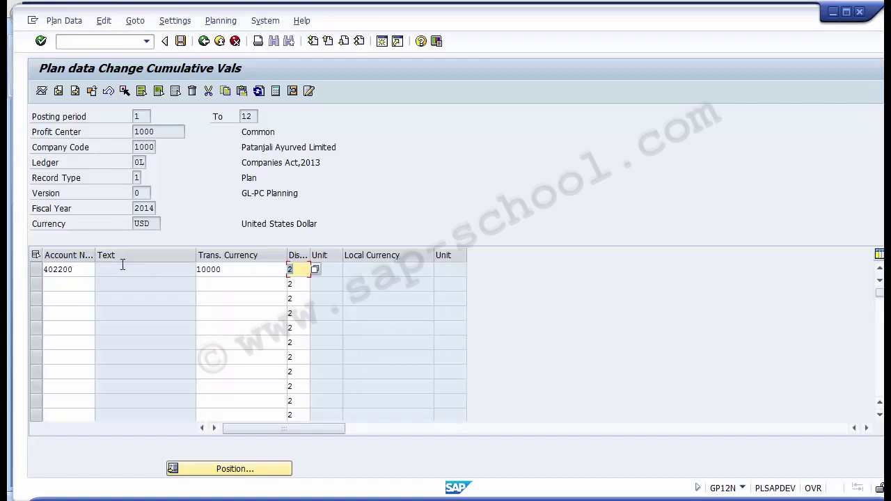
Post the plan data entered for account 402200.
left_click(244, 280)
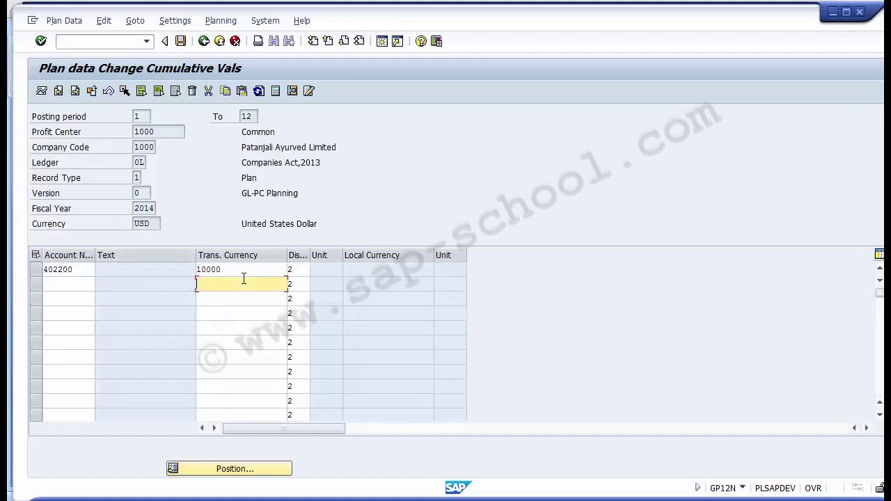
left_click(181, 42)
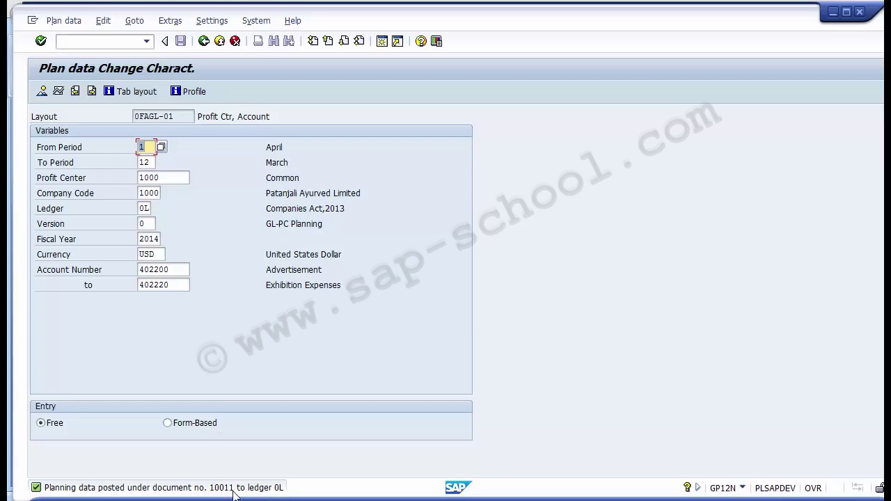
Switch the plan data transaction from change mode to display mode.
left_click(64, 21)
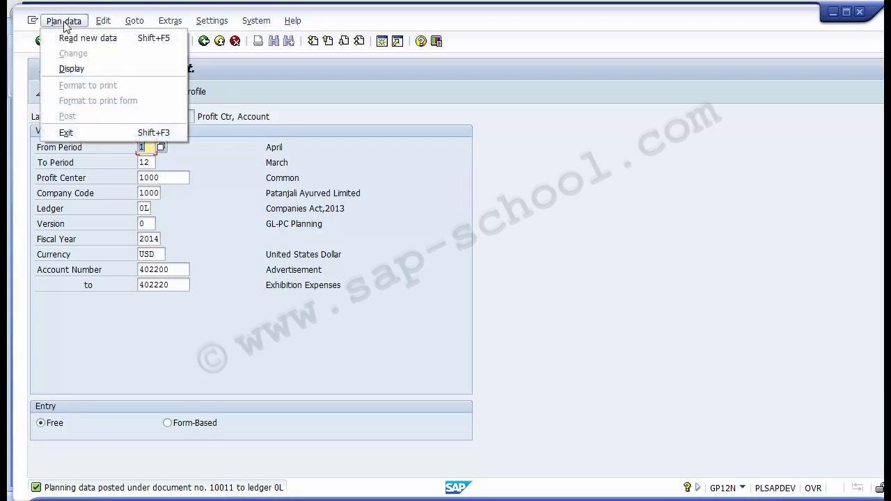
left_click(237, 224)
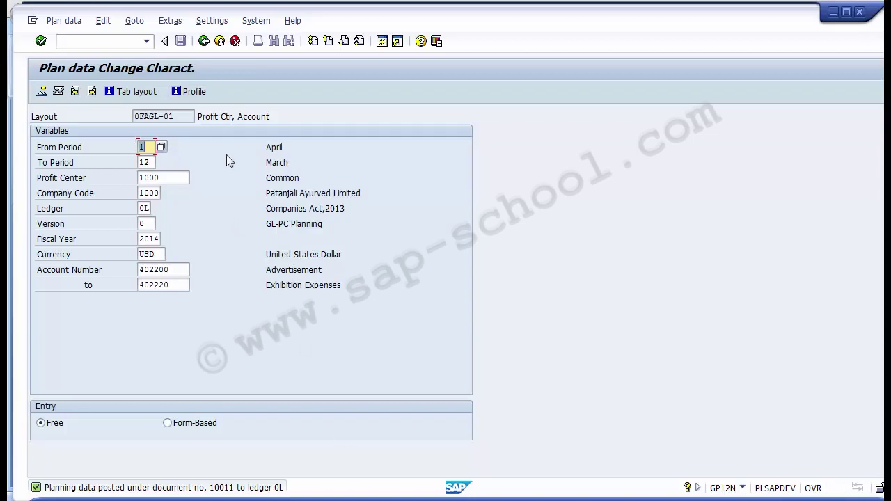
left_click(67, 25)
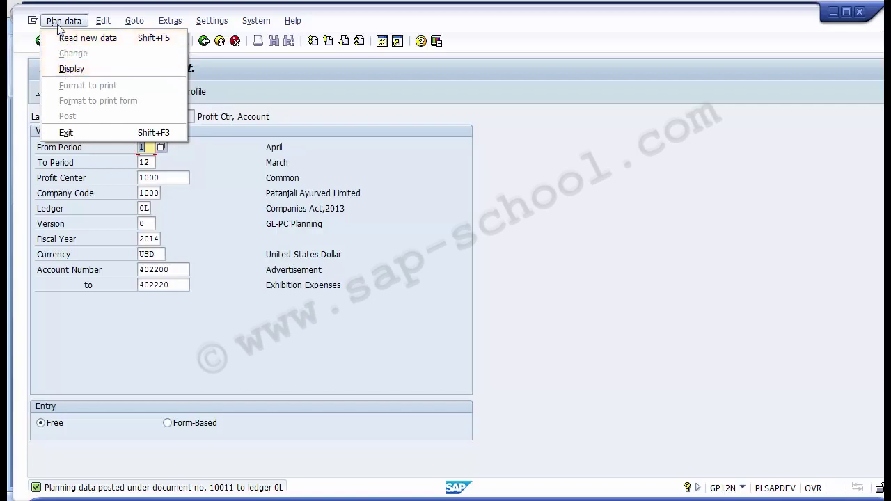
left_click(58, 25)
left_click(58, 26)
left_click(65, 71)
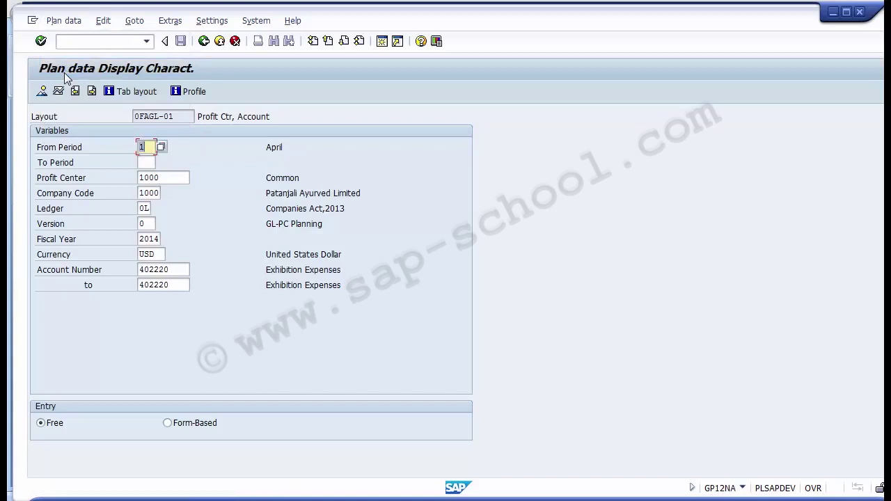
Set the end period to 12 and display the plan data overview to check the Exhibition Expenses line.
left_click(146, 163)
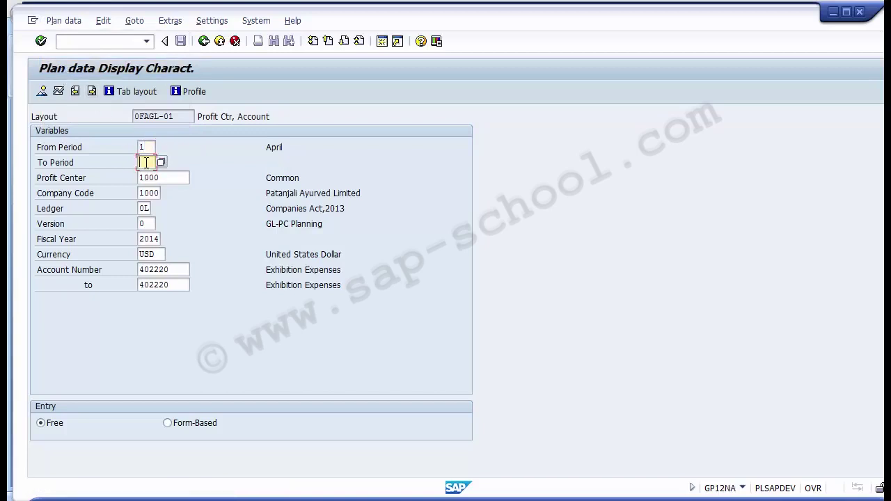
type("12")
left_click(42, 91)
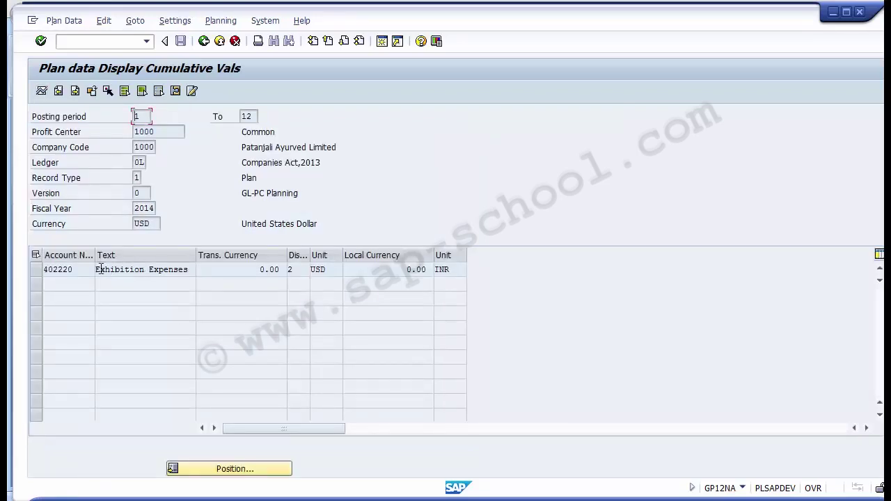
left_click_drag(77, 270, 57, 269)
left_click_drag(194, 270, 93, 272)
Return to the display selection and set both ends of the account number range to 402200.
left_click(204, 42)
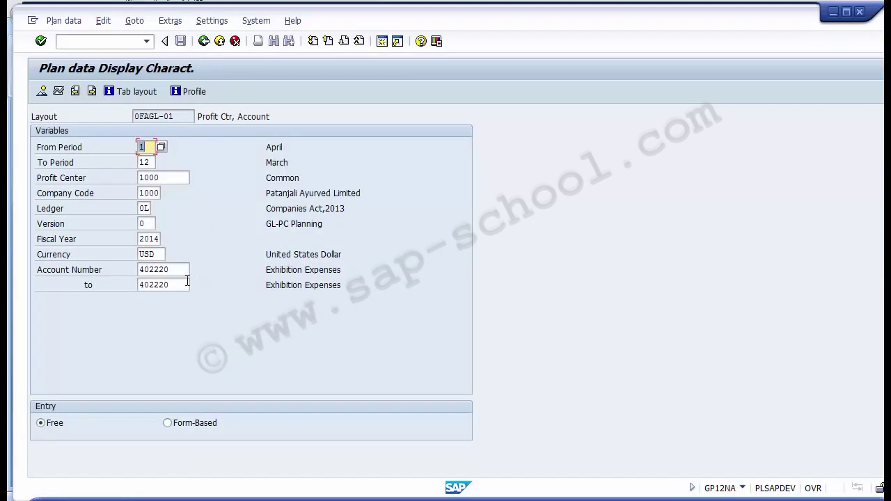
left_click(183, 285)
key("BackSpace")
key("BackSpace")
key("BackSpace")
key("BackSpace")
key("BackSpace")
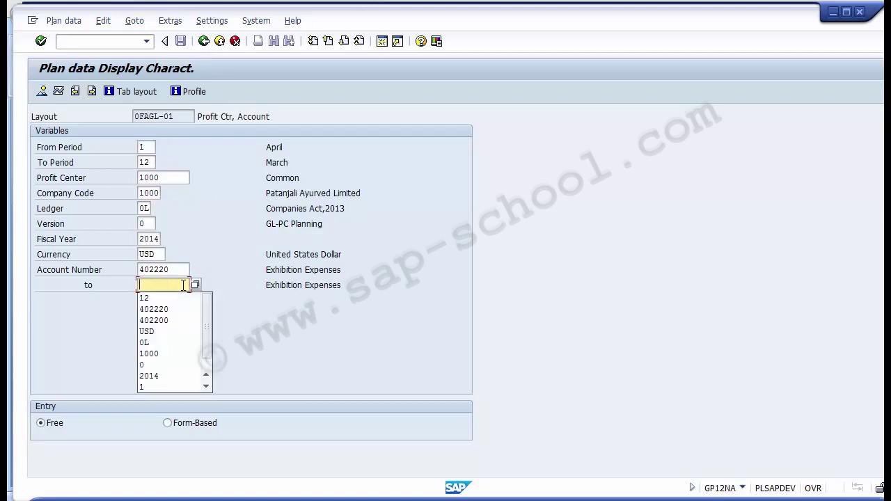
left_click(176, 269)
key("BackSpace")
key("BackSpace")
type("00")
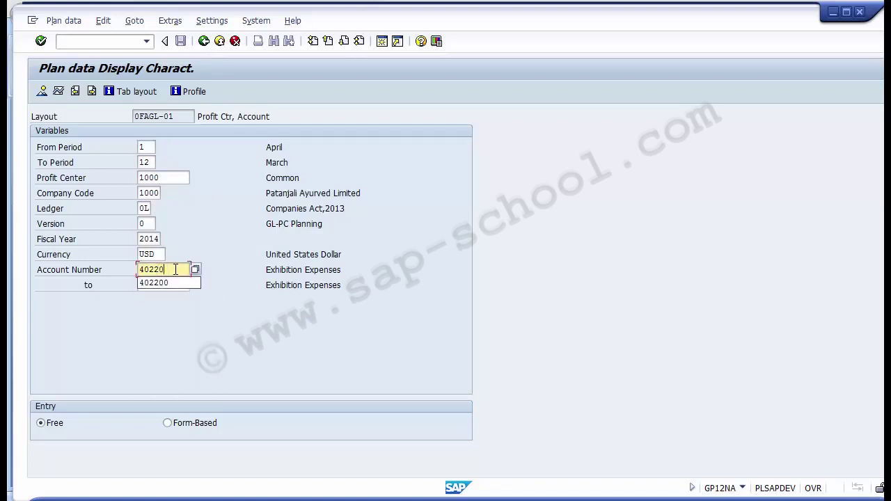
double_click(176, 270)
key("ctrl+c")
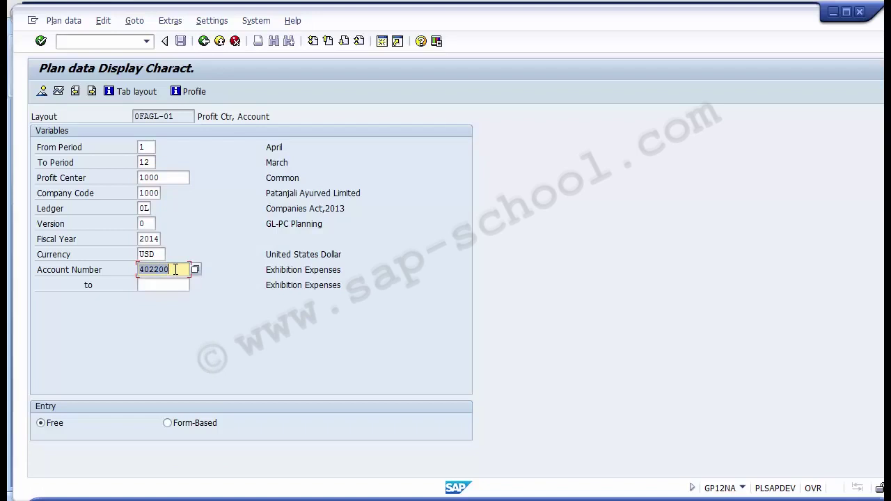
key("Tab")
key("ctrl+v")
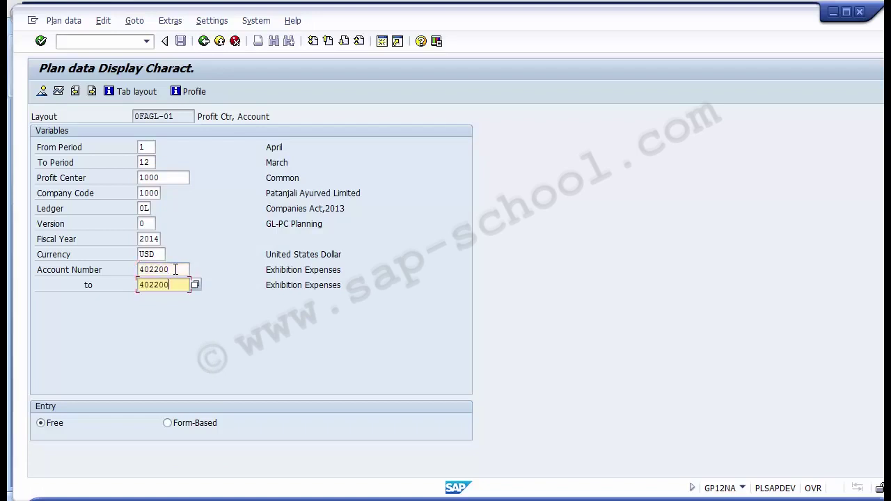
key("Return")
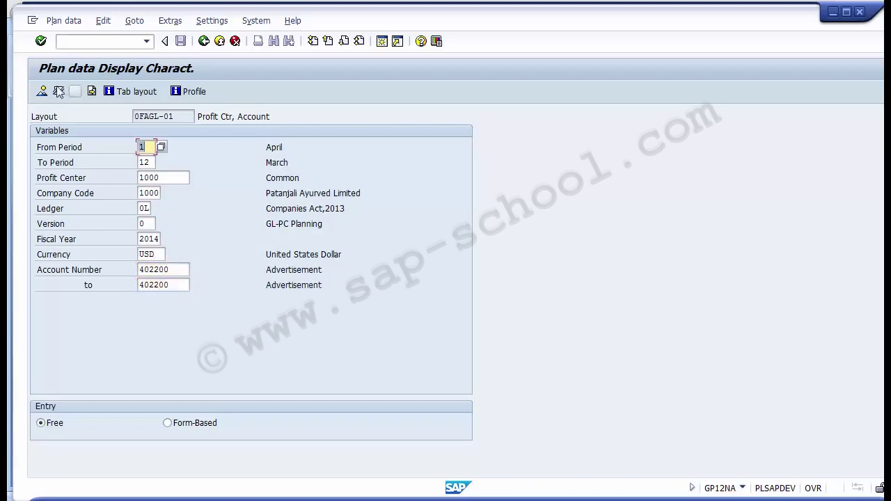
Display the plan data overview for account 402200, check the Advertisement line's transaction and local currency amounts, and return to the selection.
left_click(42, 91)
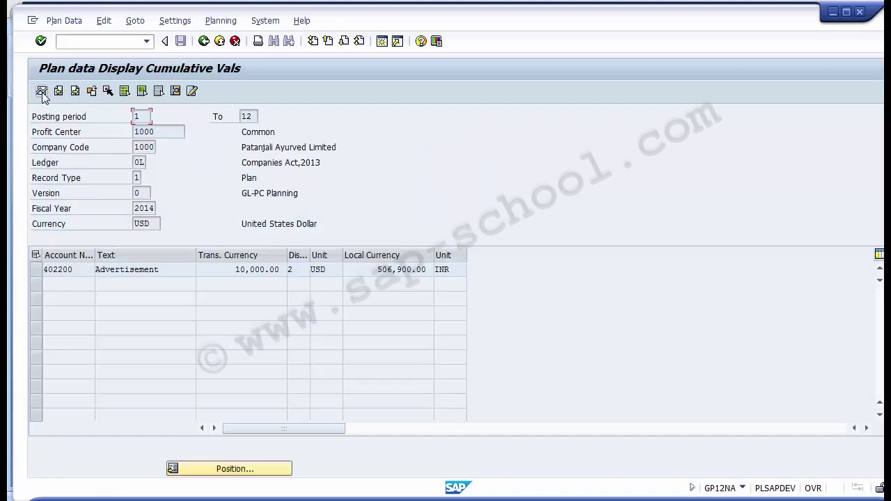
left_click_drag(78, 270, 45, 270)
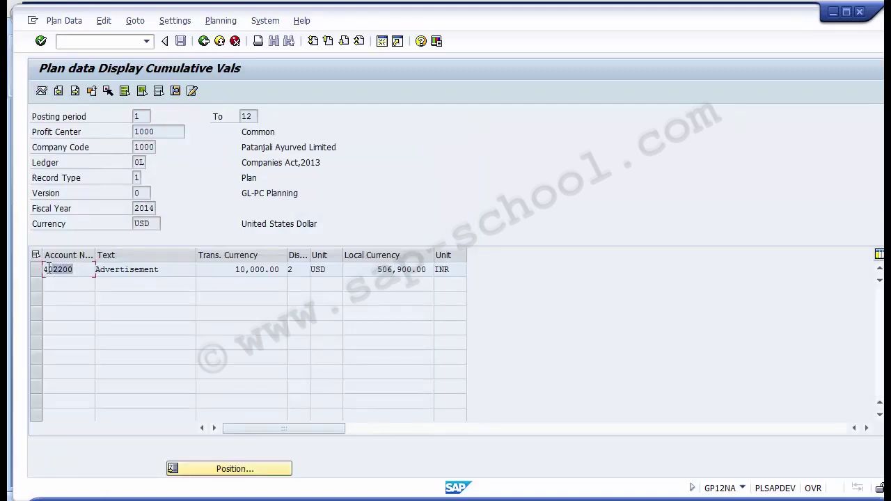
left_click_drag(229, 270, 311, 270)
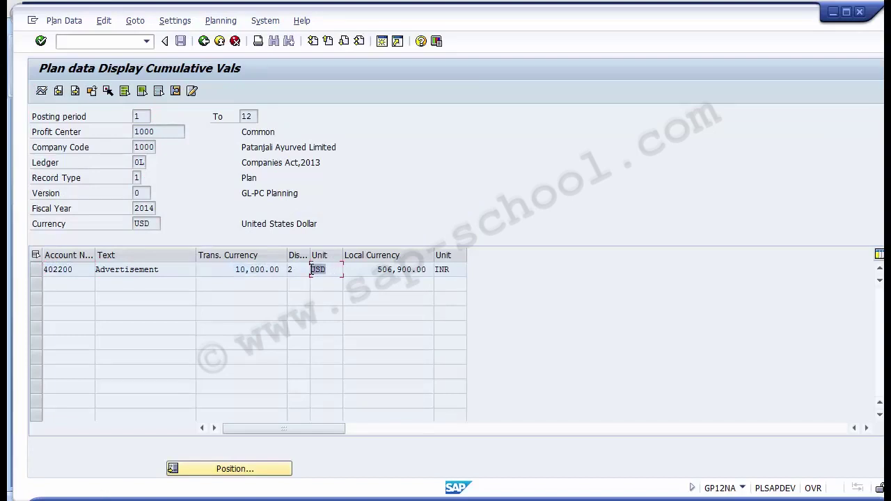
left_click_drag(168, 271, 66, 271)
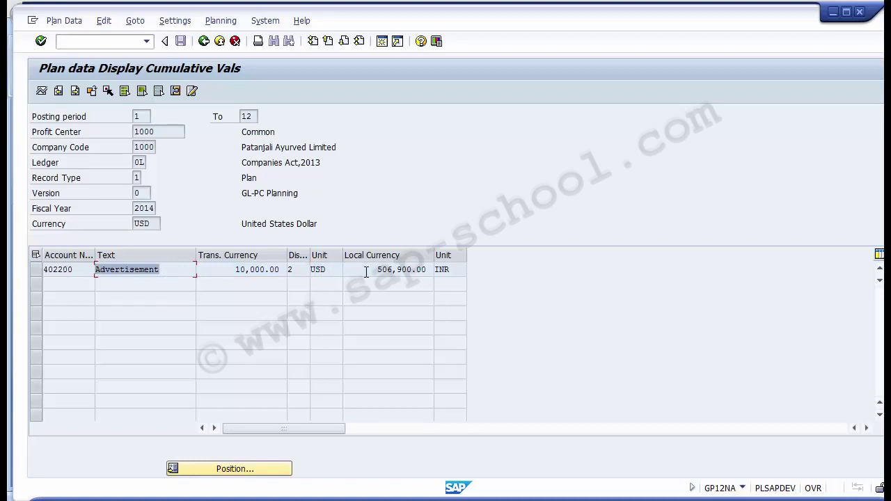
left_click_drag(362, 270, 429, 269)
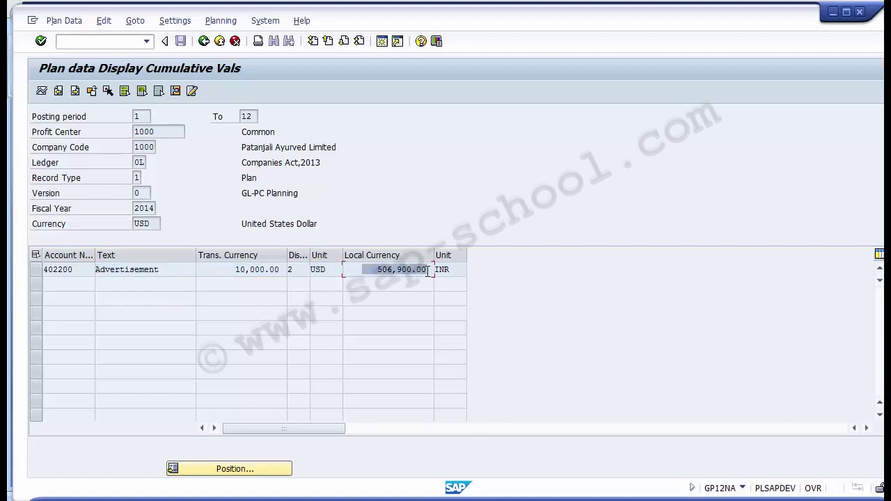
left_click(368, 195)
left_click(202, 41)
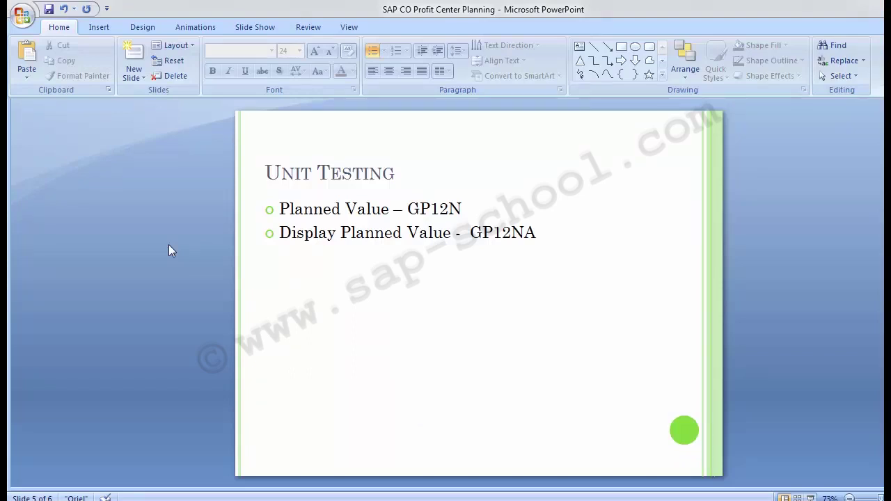
Look up the transaction code for displaying planned values on the Unit Testing slide in PowerPoint and switch back to SAP.
left_click(471, 233)
left_click_drag(472, 233, 541, 235)
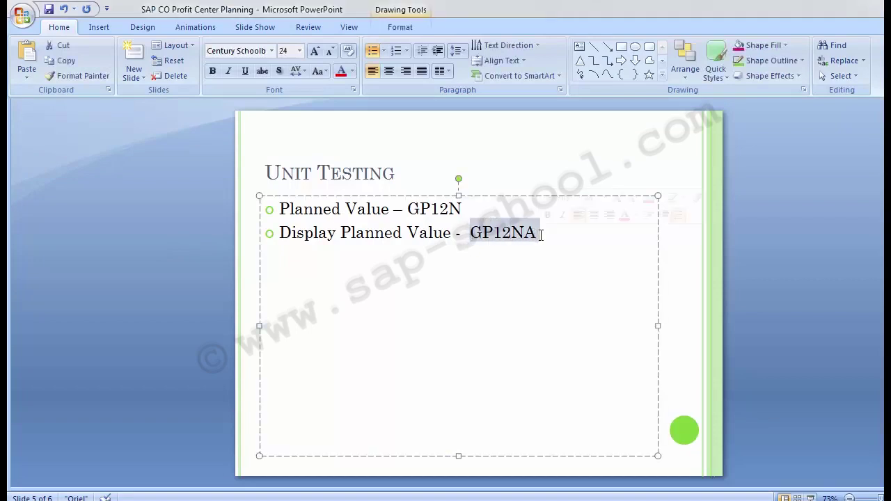
key("alt+Tab")
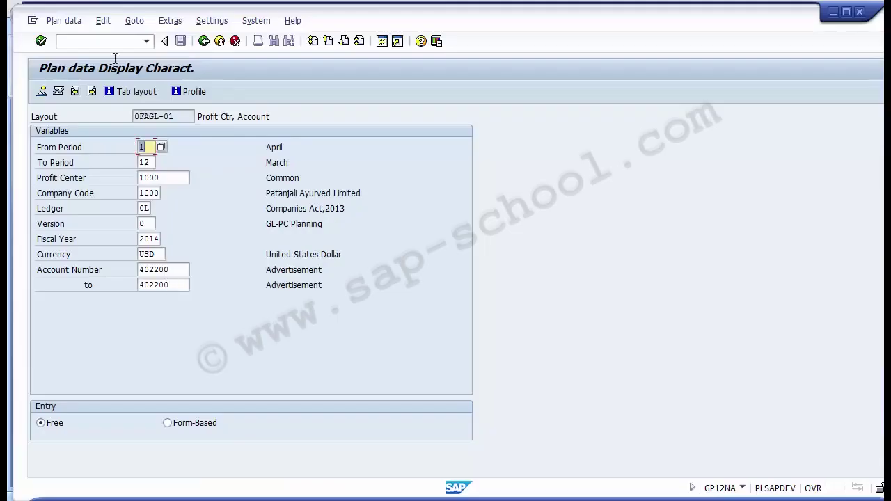
Leave the plan data display and return to the SAP Easy Access screen.
left_click(88, 42)
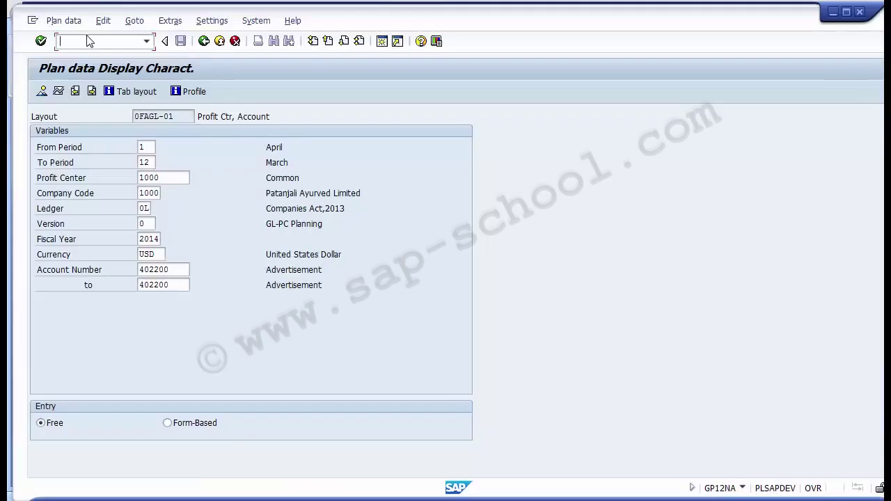
type("/n")
key("Return")
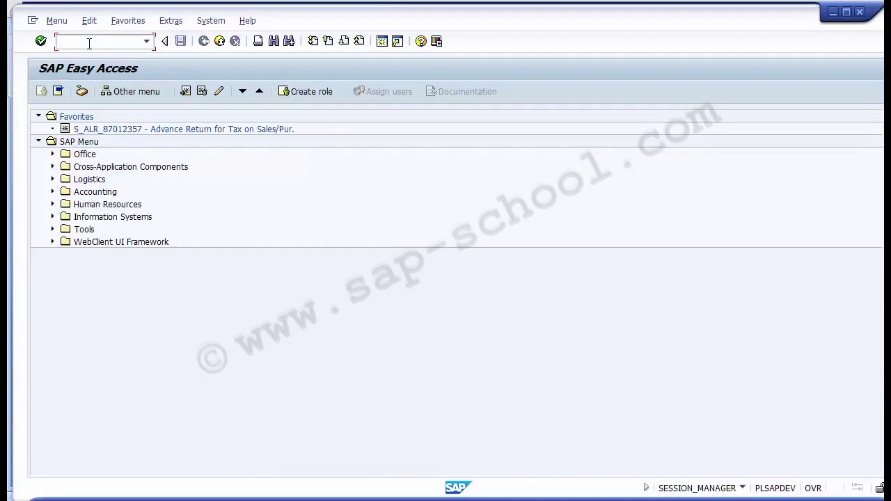
Try to start transaction GL12NA.
type("G")
type("L")
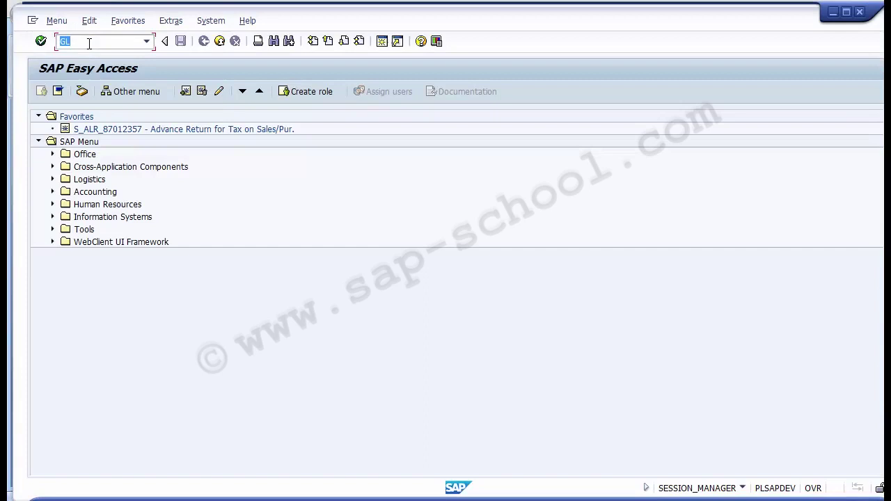
type("12")
type("NA")
key("Home")
type("GL")
key("Return")
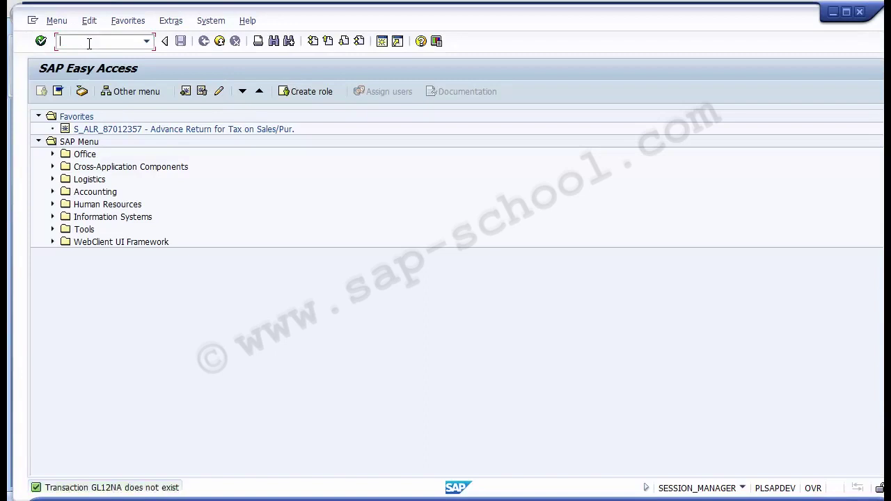
Start transaction GP12NA to display the plan data.
type("/n")
type("GP12N")
type("A")
key("Return")
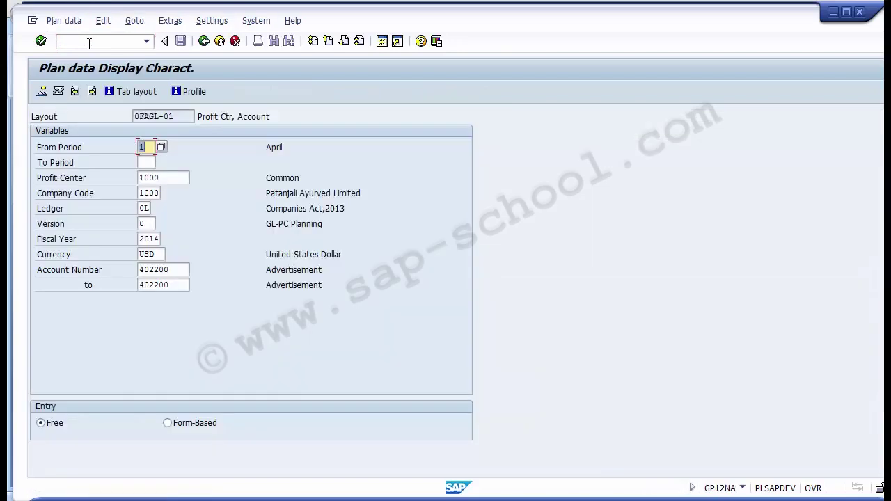
Set the end period to 12 and review the profit center and account number range in the display selection.
key("Tab")
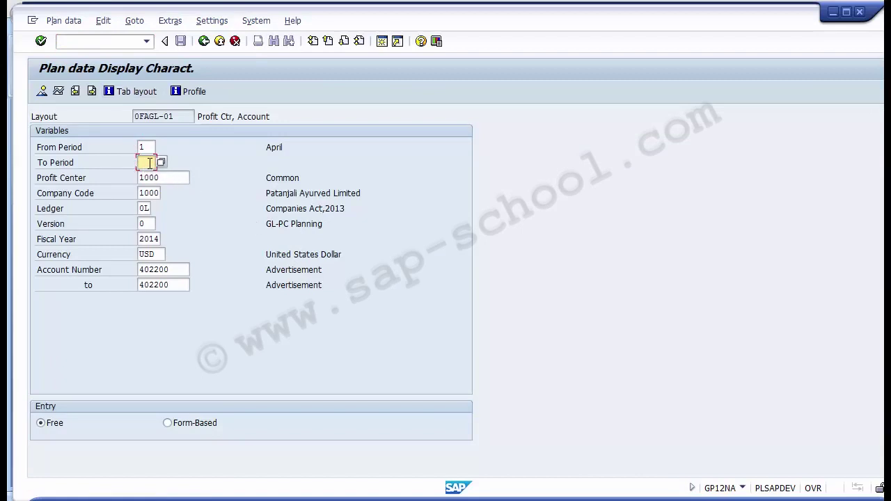
type("12")
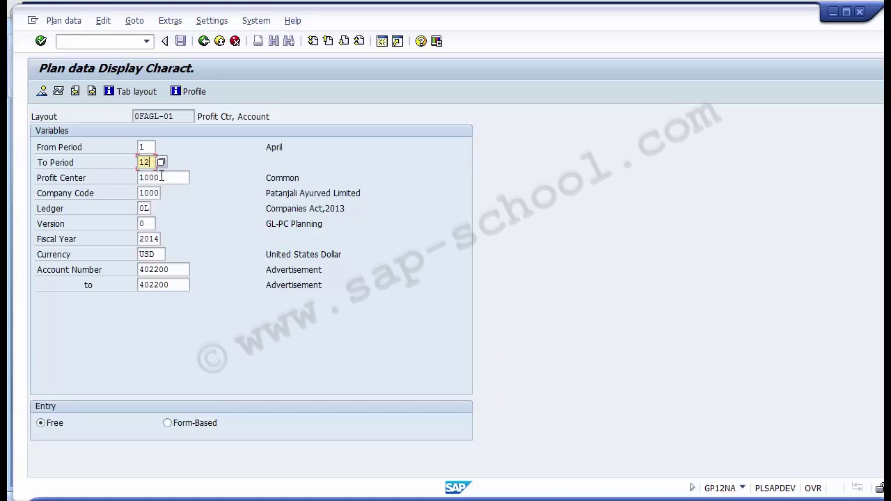
left_click(161, 177)
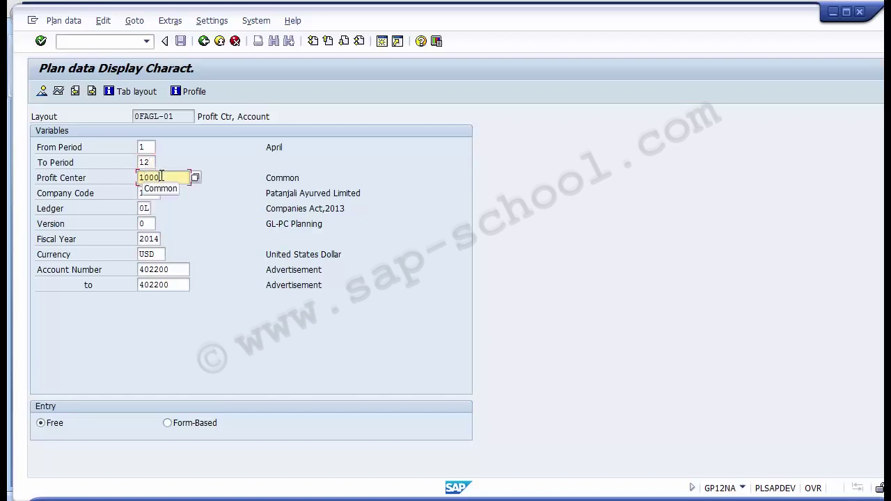
left_click(182, 269)
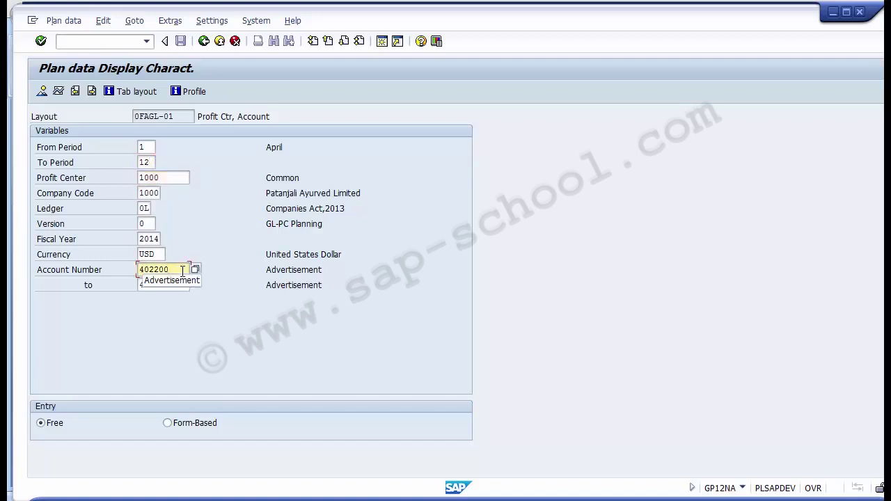
left_click(160, 176)
left_click_drag(160, 177, 137, 177)
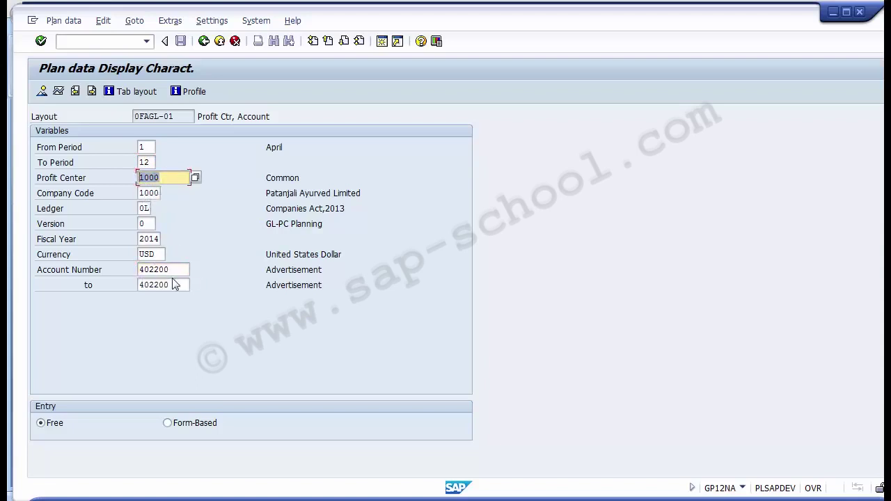
left_click_drag(181, 269, 140, 269)
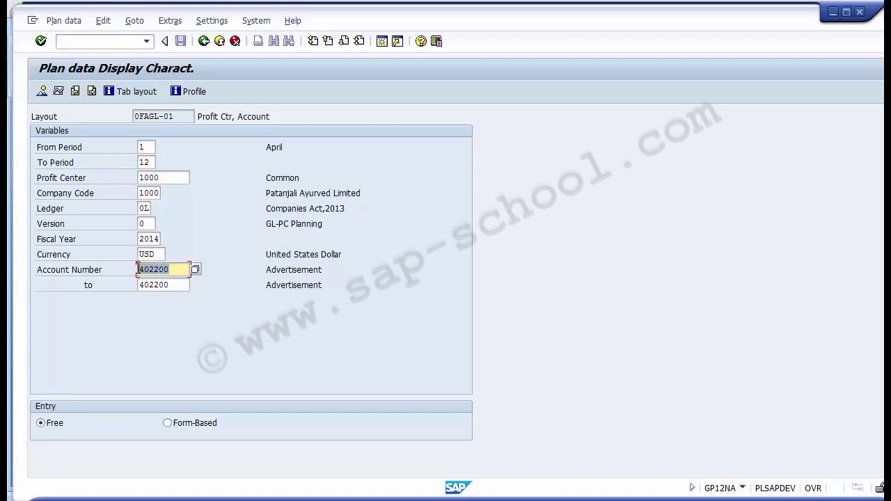
left_click(153, 177)
left_click_drag(153, 177, 137, 177)
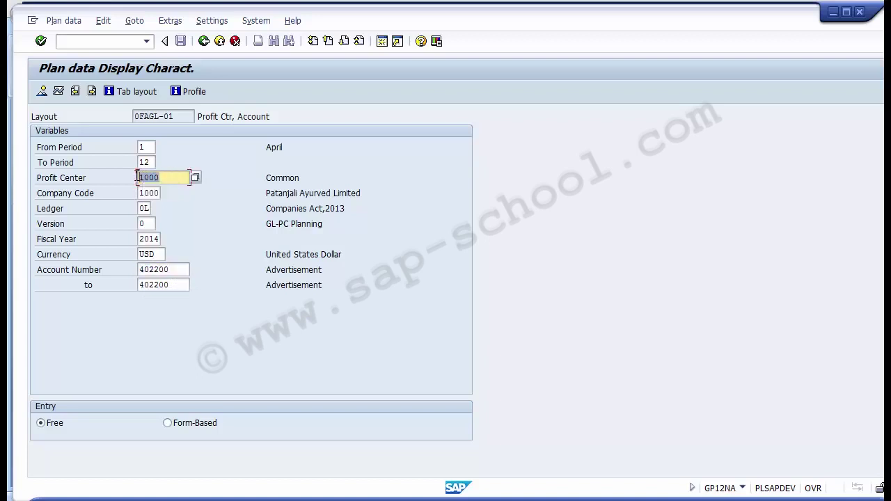
left_click(171, 270)
left_click_drag(171, 270, 140, 285)
left_click(171, 285)
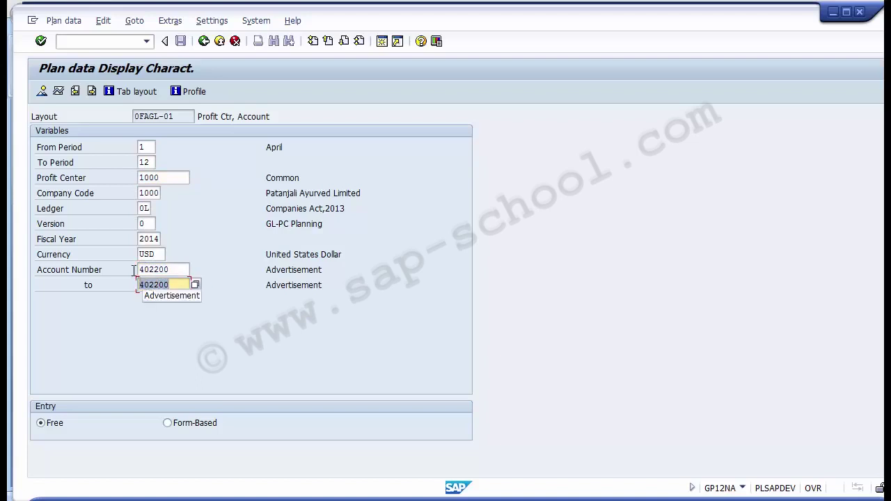
Open the cumulative plan values and check the Advertisement line's account, planned amount and profit center before leaving the overview.
left_click(42, 94)
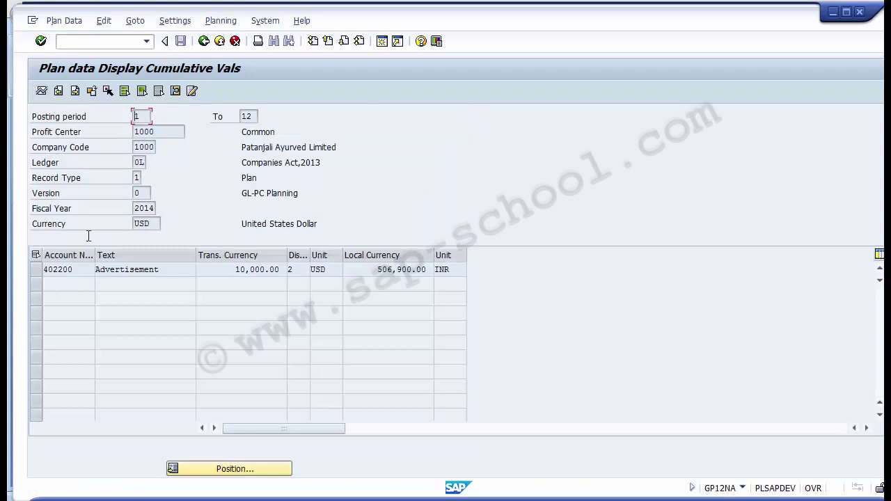
left_click_drag(73, 269, 42, 269)
left_click_drag(171, 271, 75, 273)
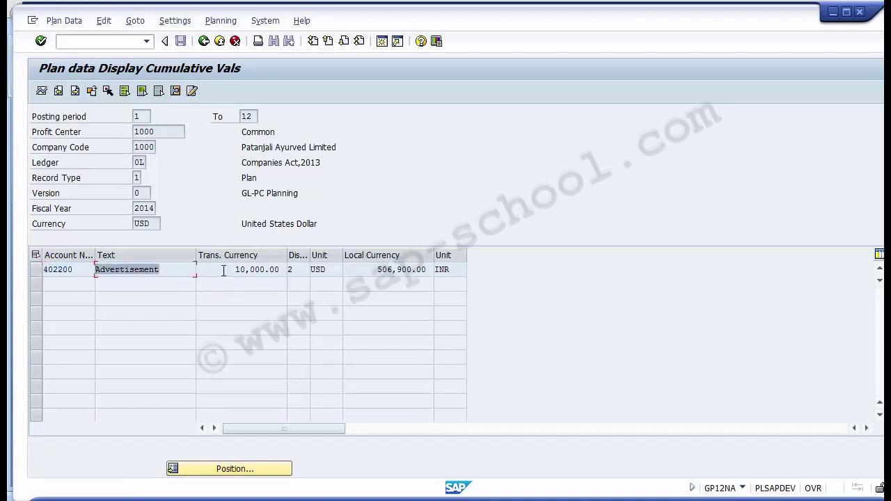
left_click_drag(238, 270, 279, 269)
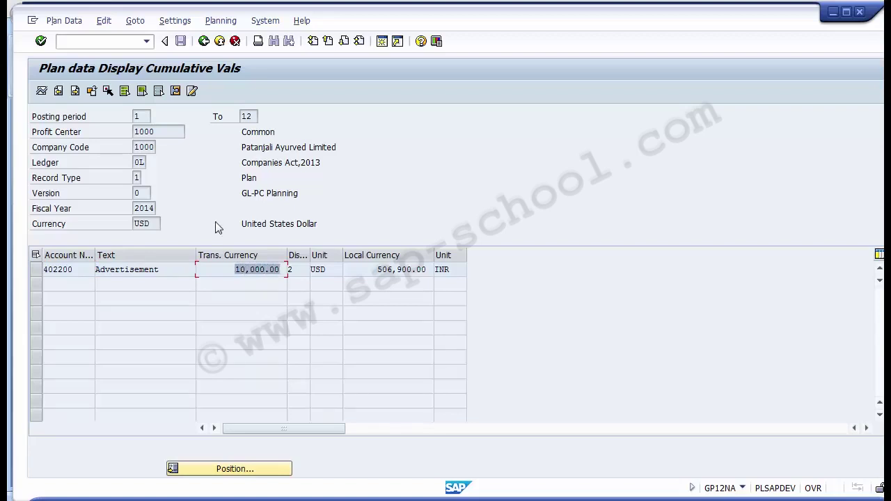
left_click(171, 133)
left_click_drag(171, 132, 131, 132)
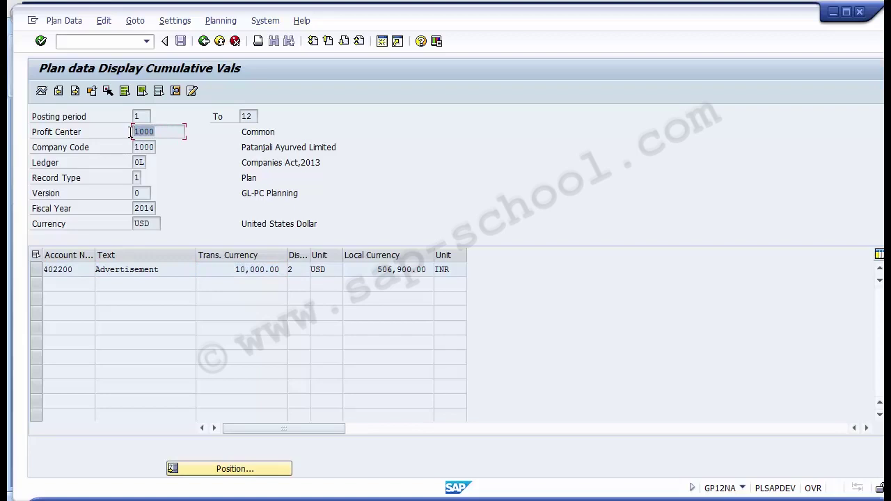
left_click(217, 44)
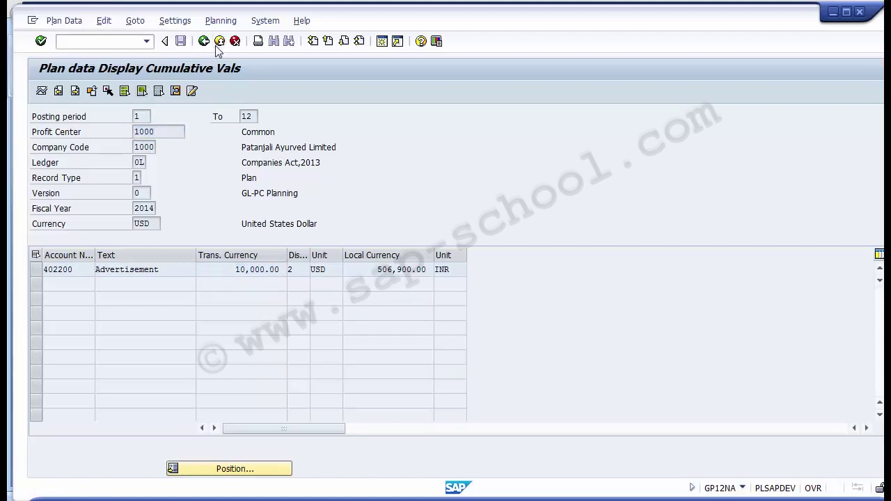